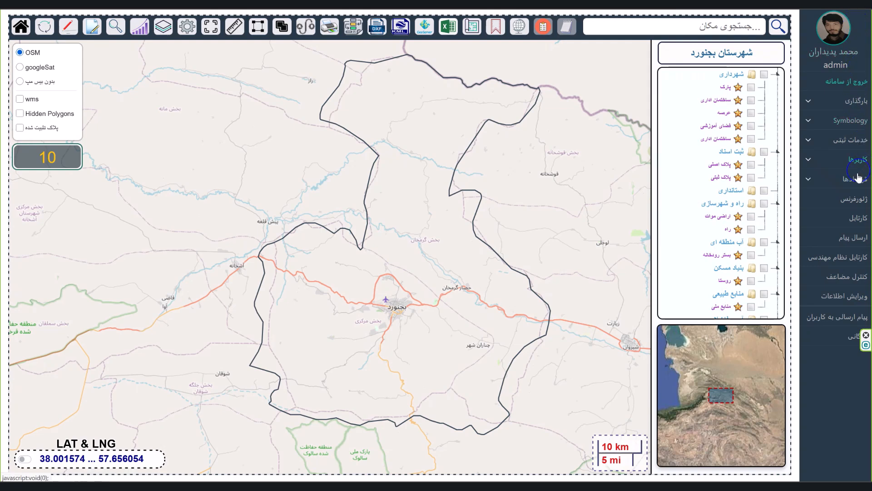
# Start the تجمیع (merge) operation from the خدمات ثبتی registration services and accept its confirmation
pyautogui.click(851, 142)
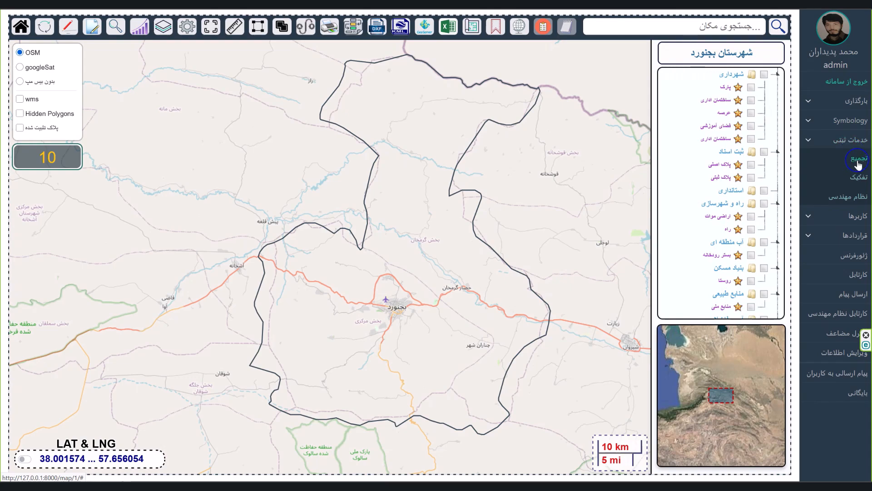
pyautogui.click(857, 161)
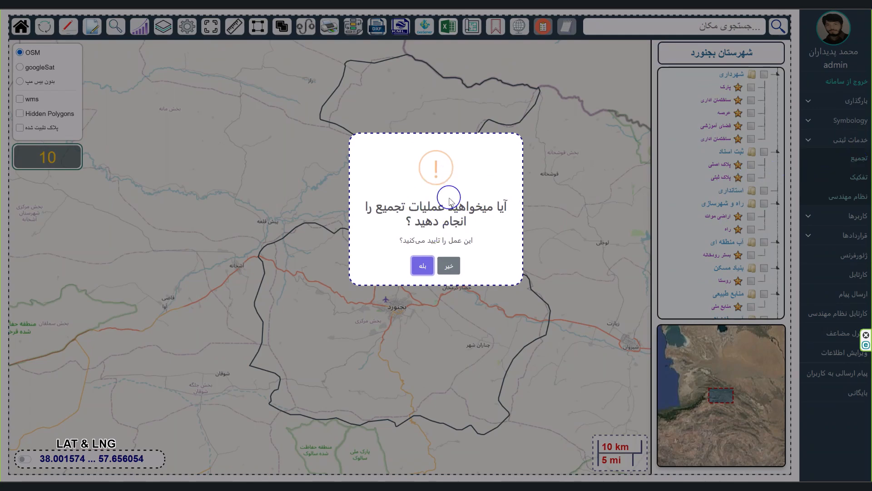
pyautogui.click(422, 272)
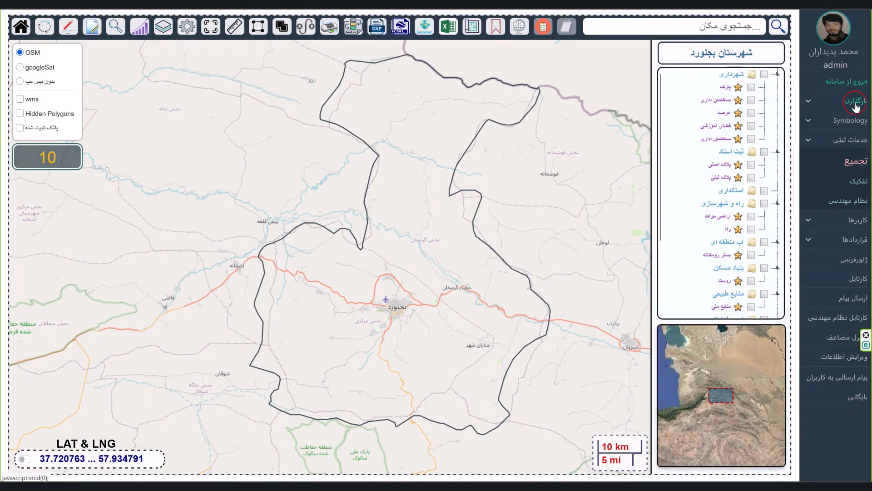
# Open the نمایش layer display pane through upload files and close the Load dialog
pyautogui.click(856, 104)
pyautogui.click(850, 118)
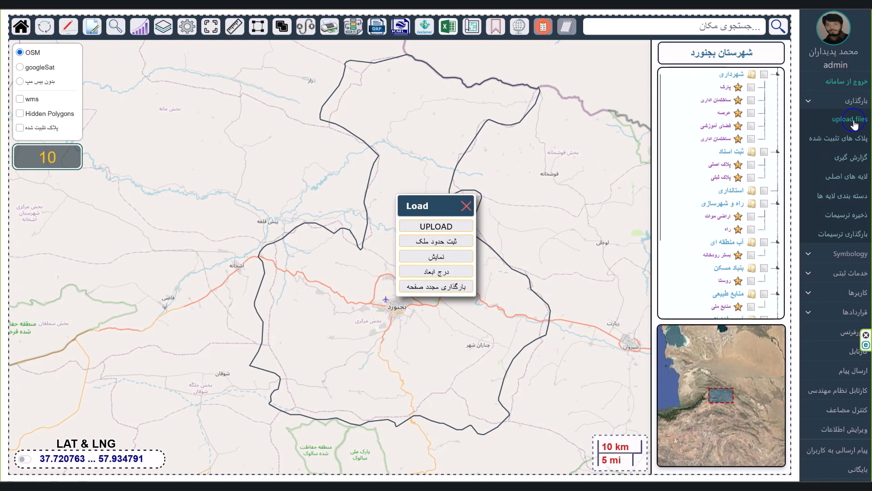
pyautogui.moveTo(432, 205); pyautogui.dragTo(450, 150)
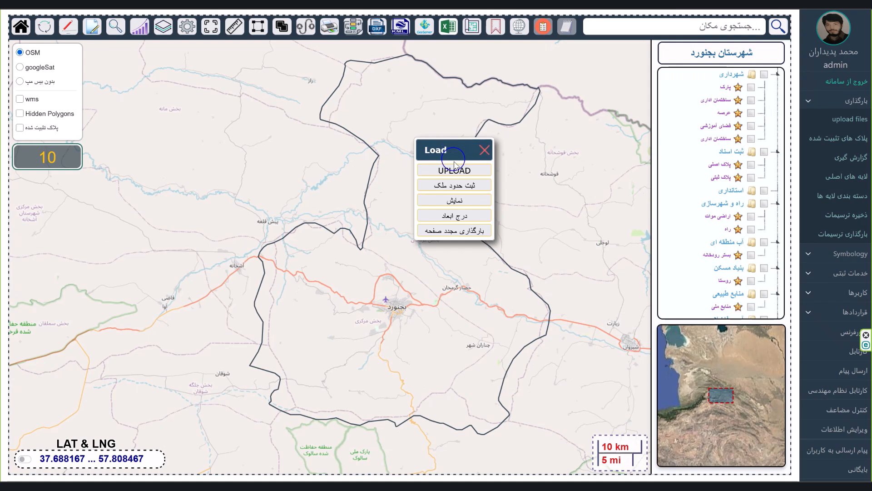
pyautogui.click(454, 199)
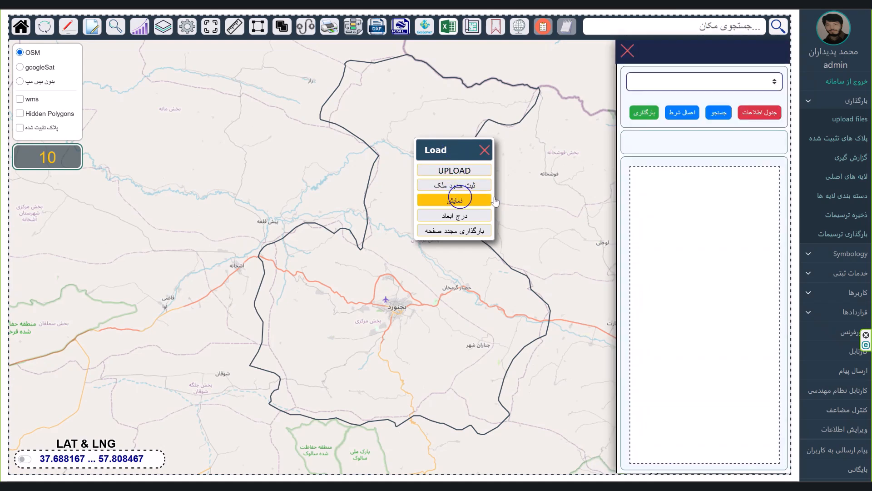
pyautogui.click(484, 150)
# Choose the مرکز شهر بجنورد layer and load its parcels onto the map
pyautogui.click(718, 85)
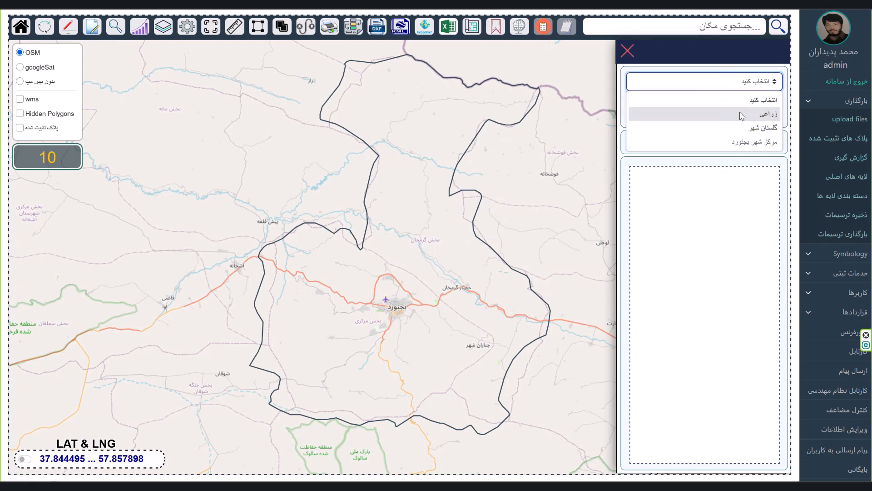
pyautogui.click(757, 118)
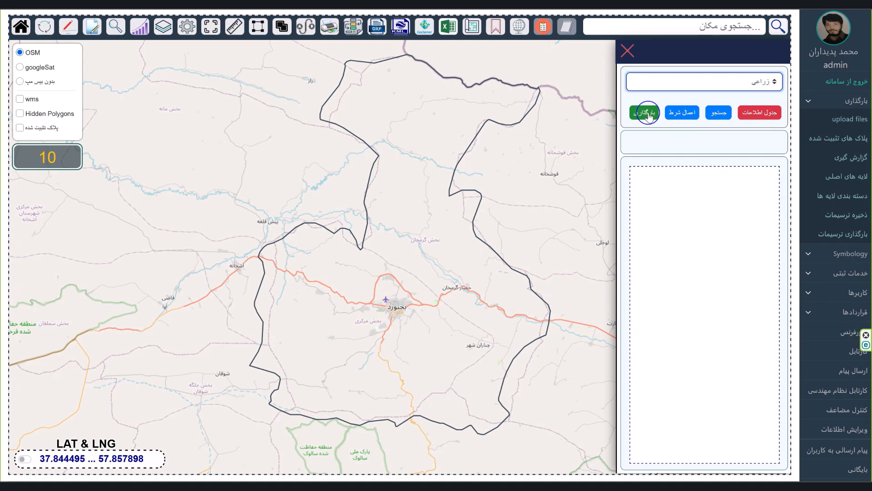
pyautogui.click(721, 81)
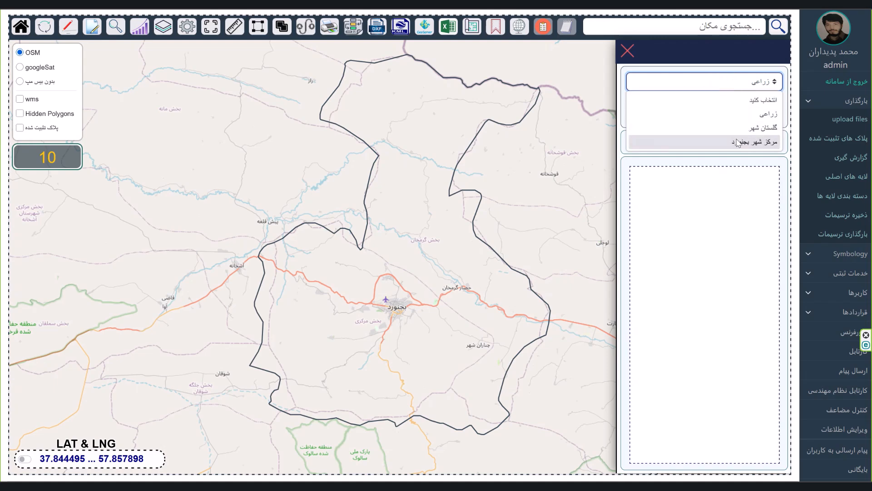
pyautogui.click(709, 138)
pyautogui.click(649, 113)
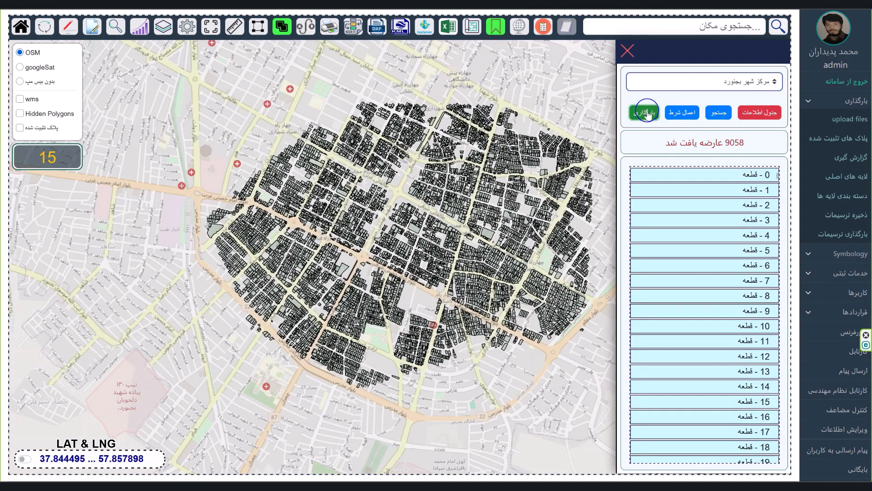
# Select the twelve adjoining parcels of the block at the western edge of the layer and merge them into one polygon
pyautogui.scroll(3, 204, 230)
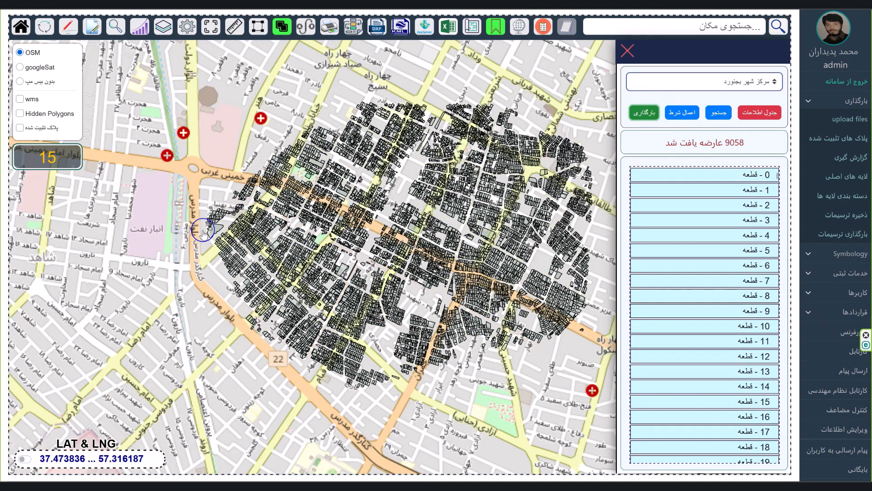
pyautogui.scroll(5, 307, 190)
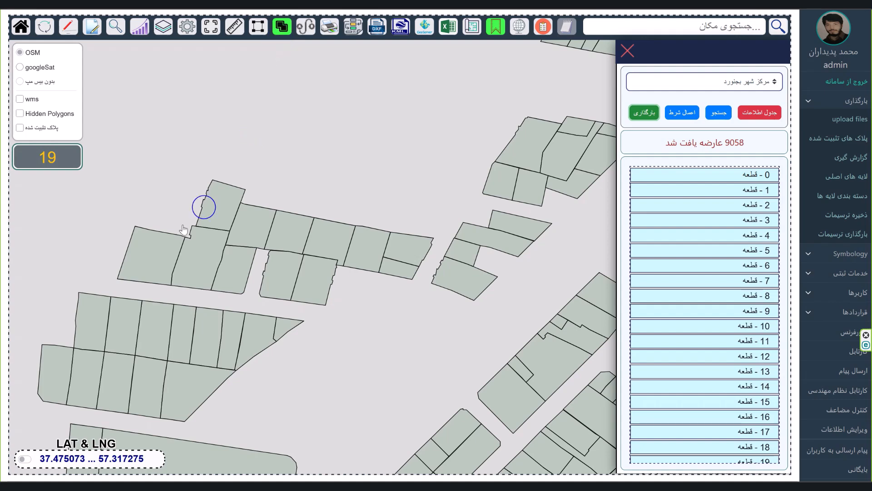
pyautogui.click(160, 249)
pyautogui.click(210, 243)
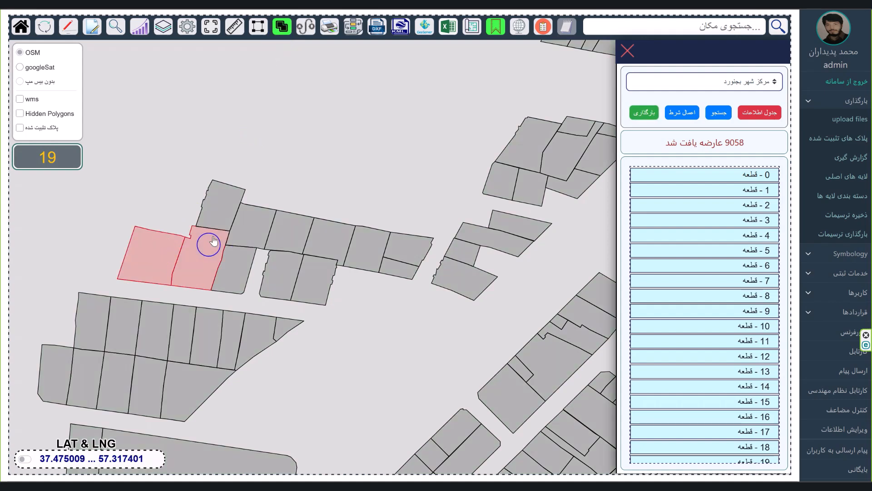
pyautogui.click(220, 198)
pyautogui.click(244, 227)
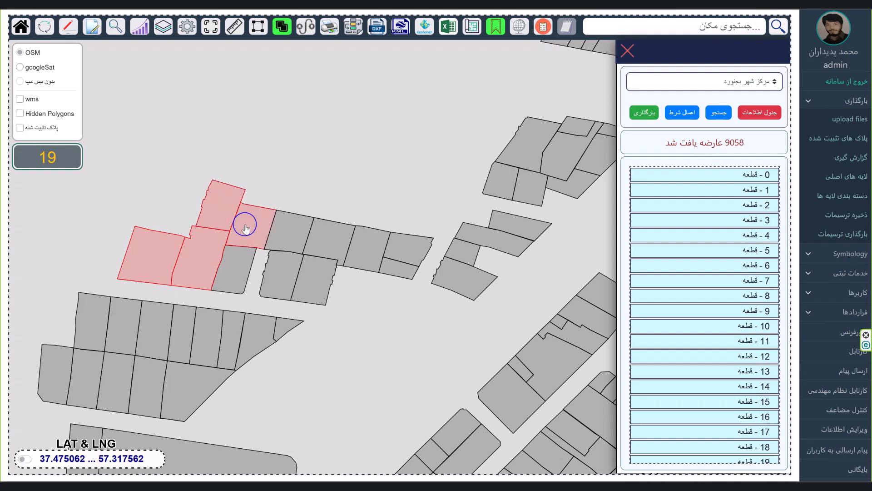
pyautogui.click(234, 258)
pyautogui.click(283, 231)
pyautogui.click(313, 228)
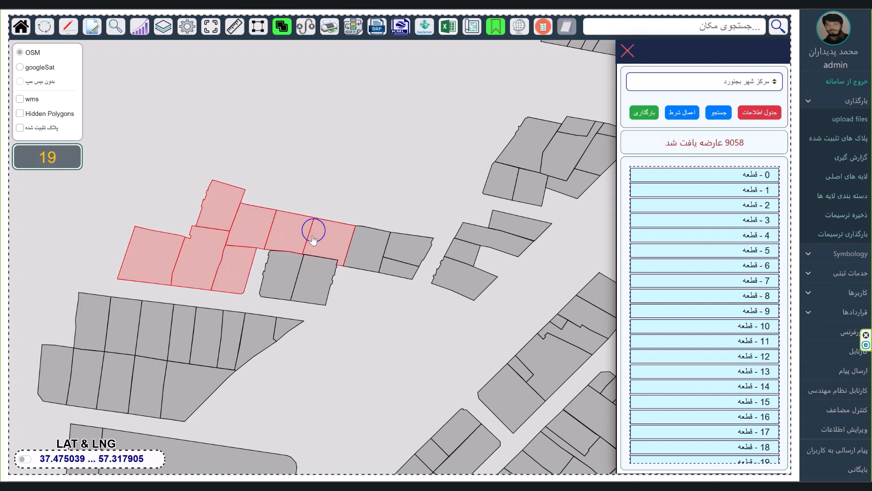
pyautogui.click(280, 269)
pyautogui.click(309, 270)
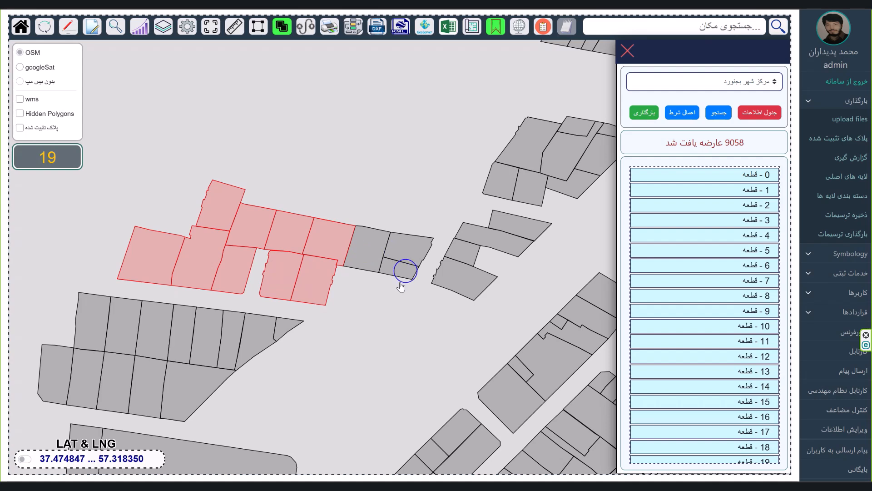
pyautogui.click(362, 243)
pyautogui.click(397, 247)
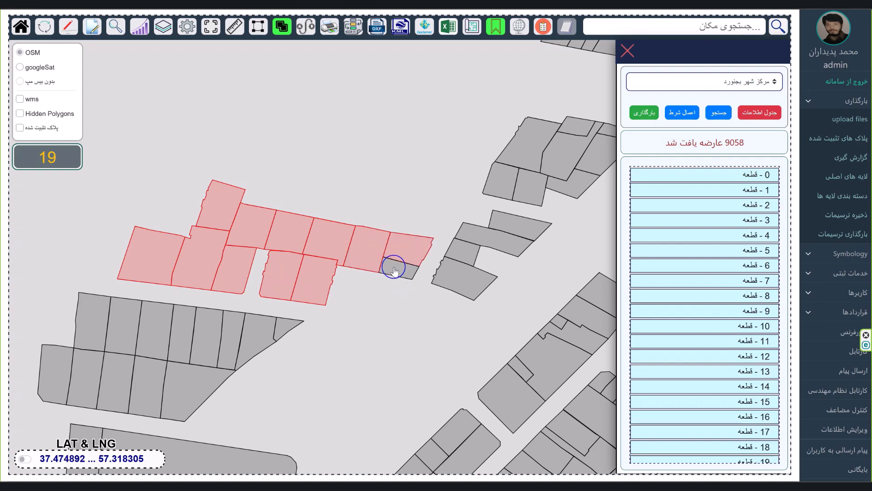
pyautogui.click(400, 267)
pyautogui.click(282, 27)
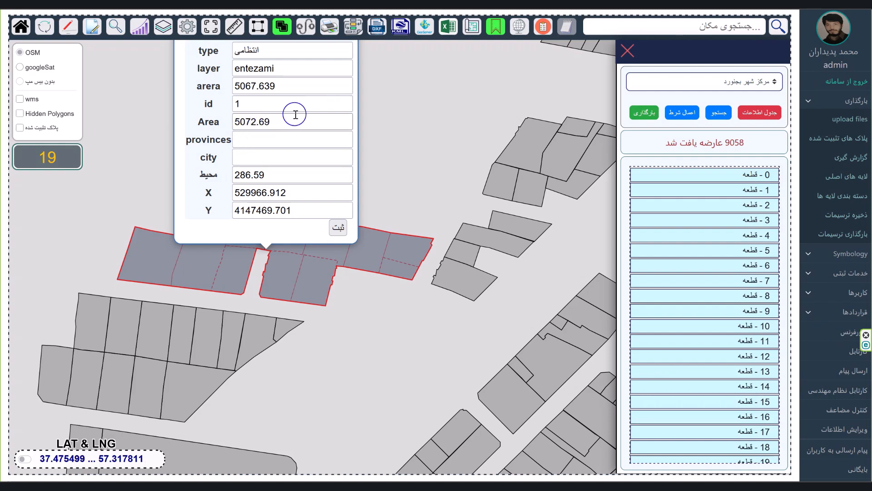
# Register the merged parcel with پلاک فرعی 1256, پلاک اصلی 154 and its بخش value
pyautogui.click(337, 228)
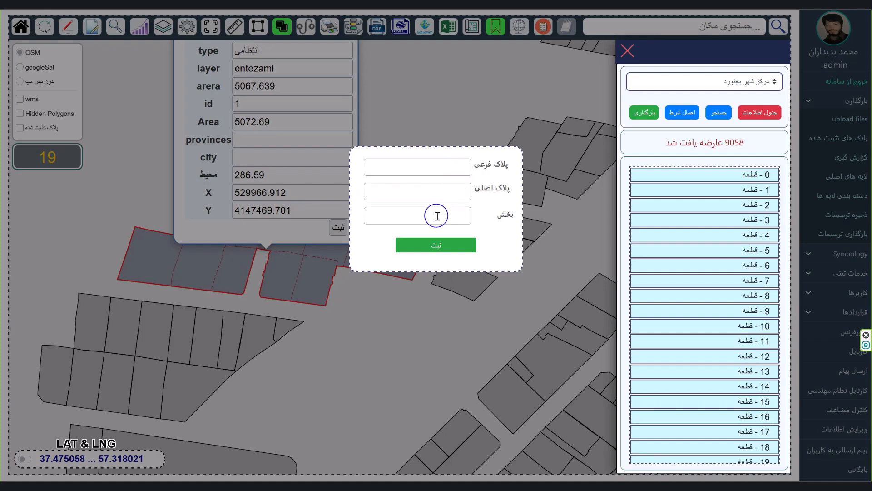
pyautogui.click(436, 161)
pyautogui.write('1')
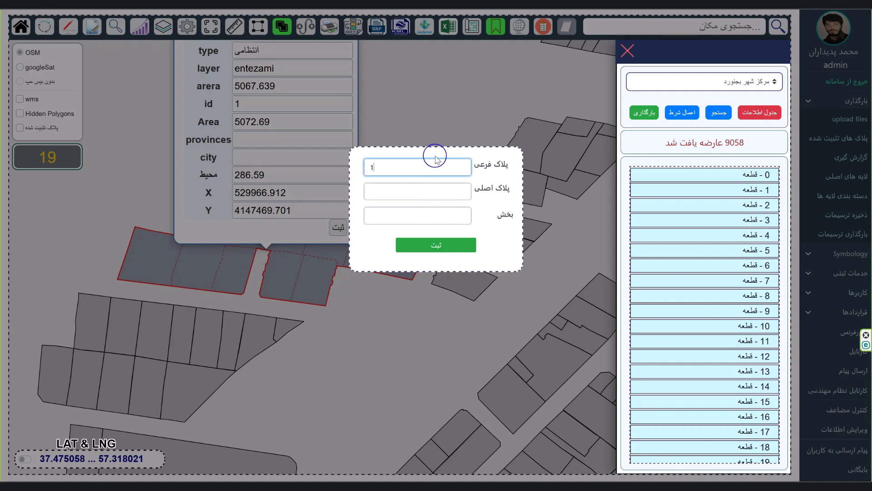
pyautogui.write('256')
pyautogui.click(433, 194)
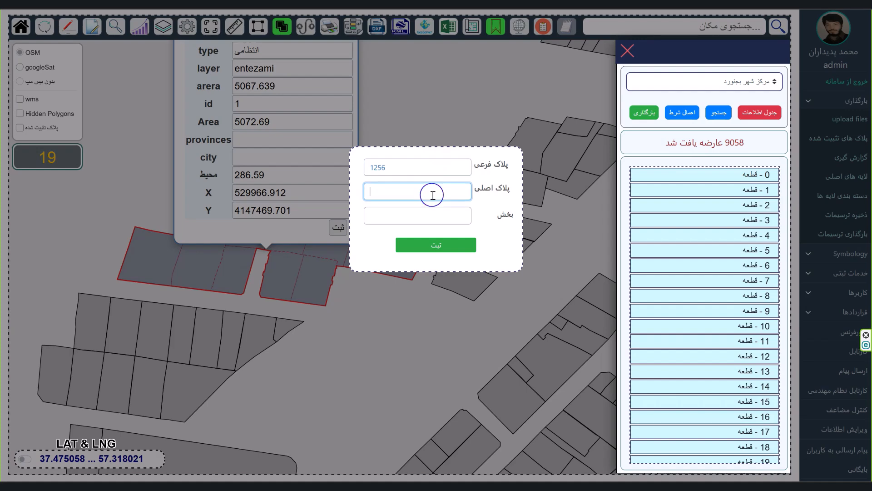
pyautogui.click(424, 214)
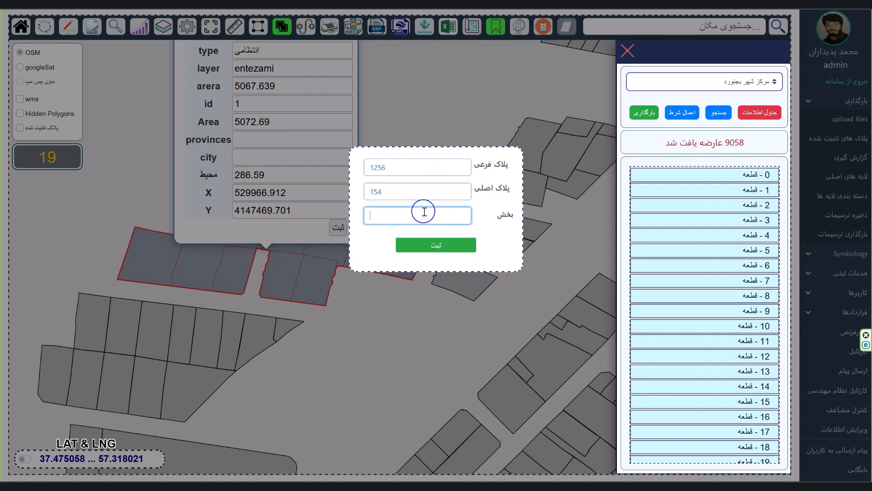
pyautogui.click(432, 244)
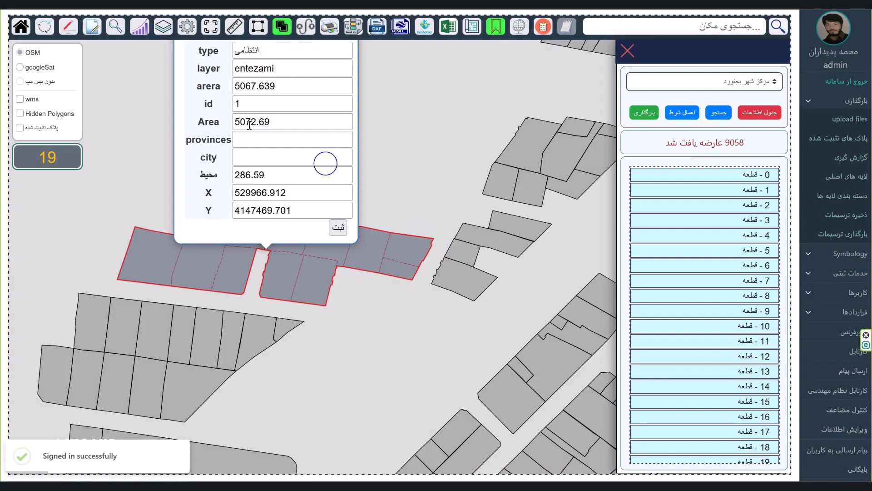
# Refresh the map page and load the مرکز شهر بجنورد layer again through the نمایش display option
pyautogui.press('F5')
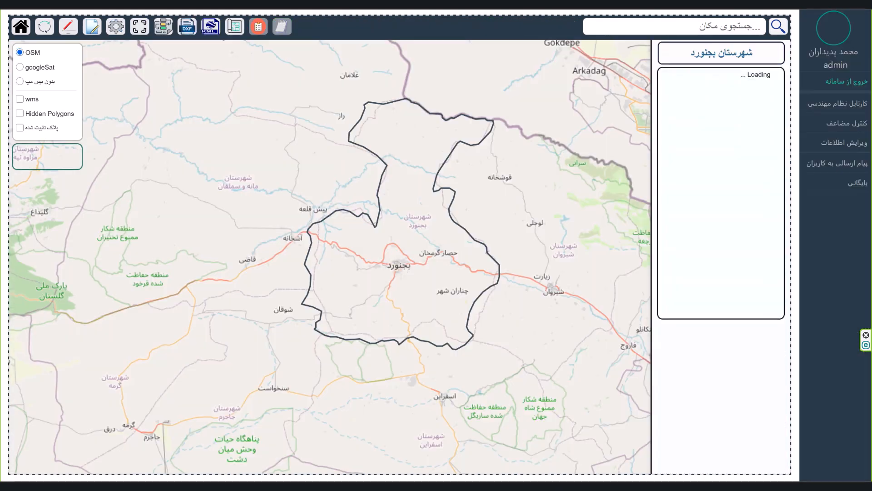
pyautogui.click(846, 98)
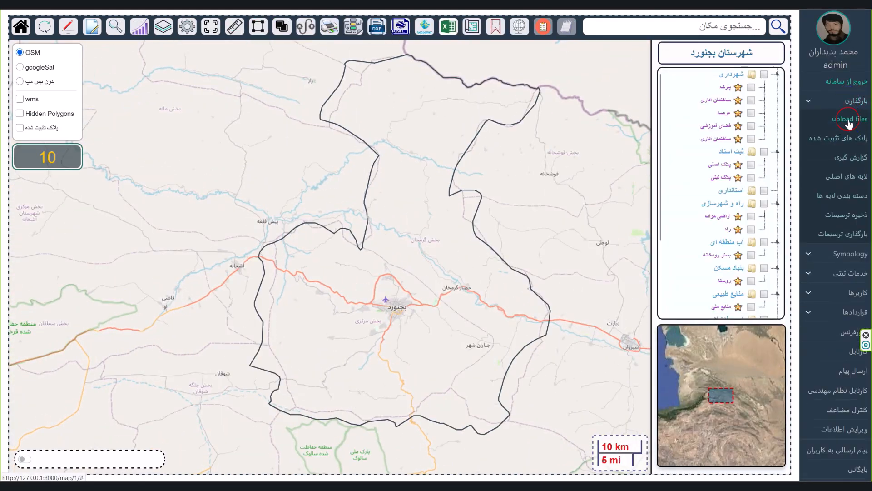
pyautogui.click(850, 119)
pyautogui.click(434, 255)
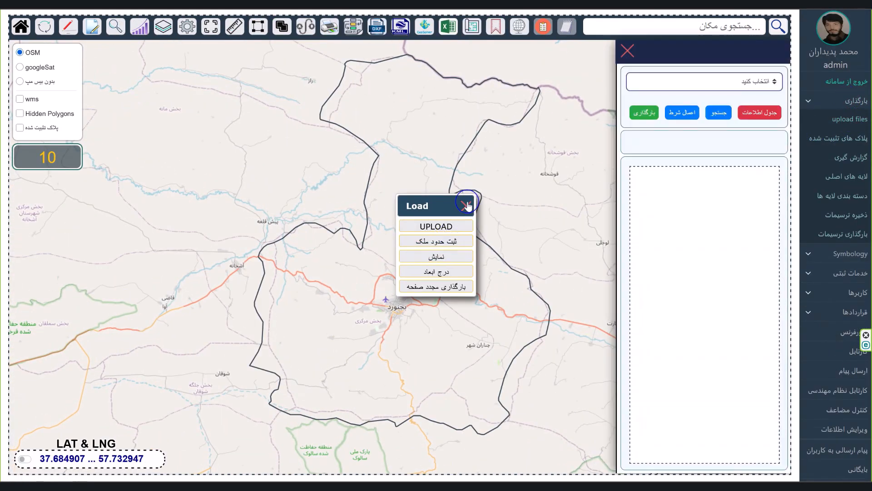
pyautogui.click(466, 206)
pyautogui.click(711, 89)
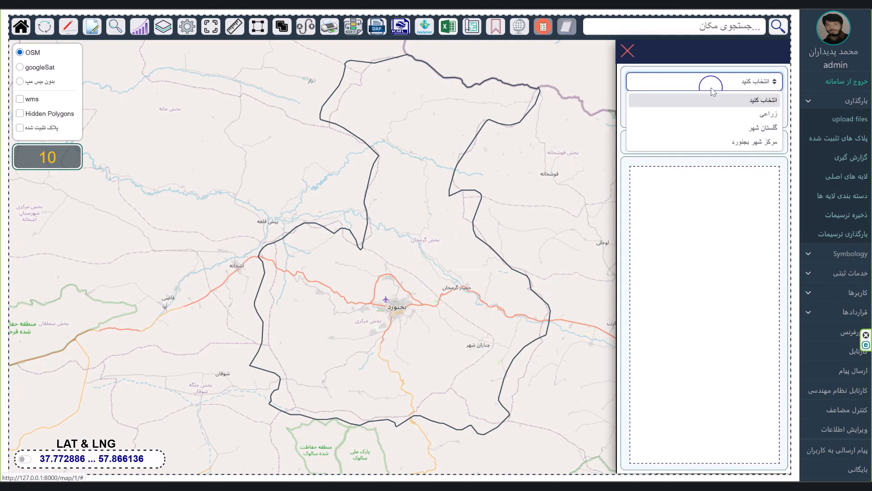
pyautogui.click(723, 142)
pyautogui.click(633, 109)
pyautogui.click(641, 112)
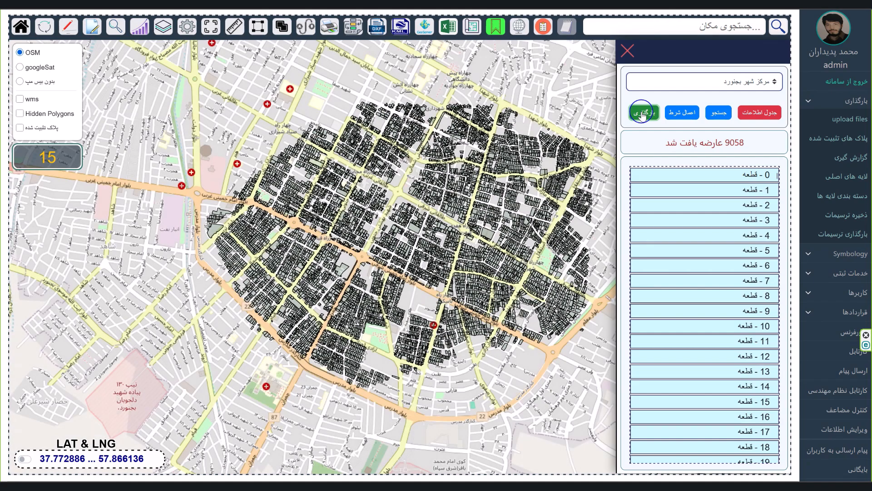
# Examine the merged parcel's original boundaries by turning the Hidden Polygons overlay on and off again
pyautogui.scroll(2, 211, 235)
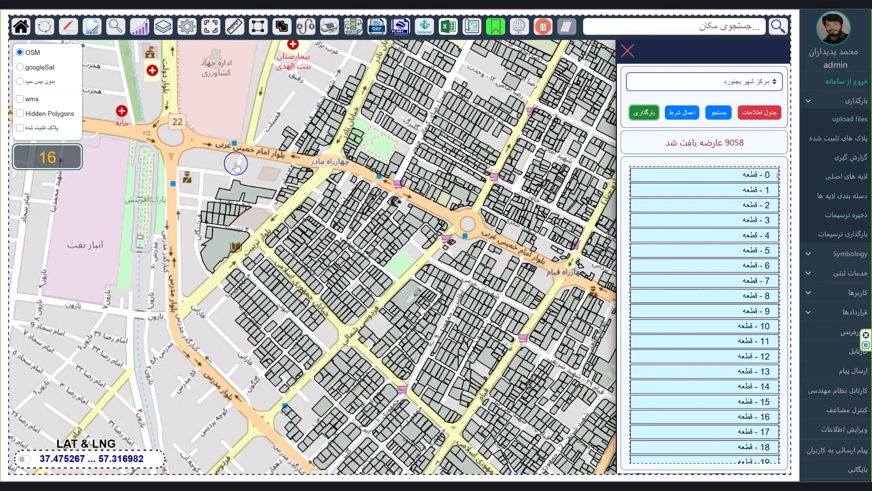
pyautogui.scroll(2, 258, 214)
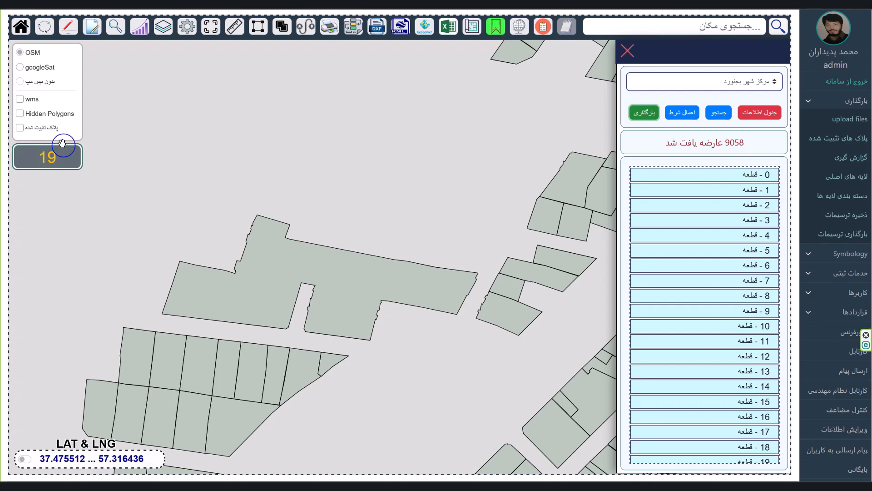
pyautogui.click(20, 114)
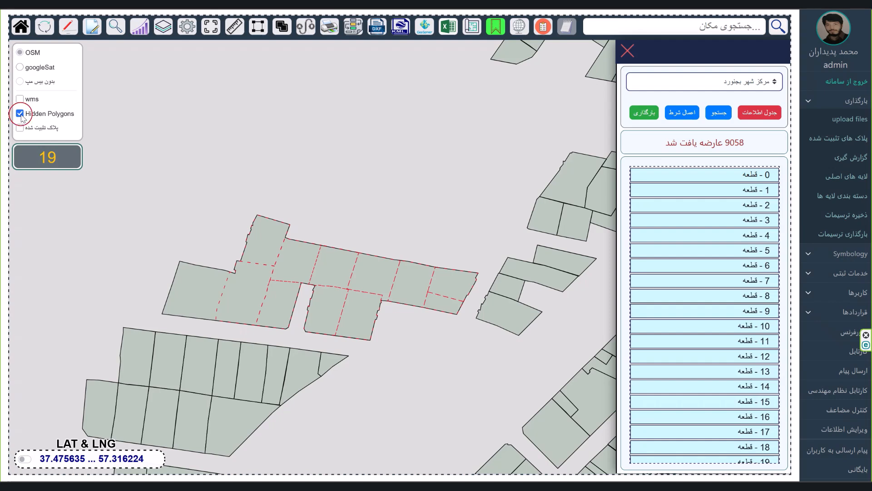
pyautogui.click(20, 114)
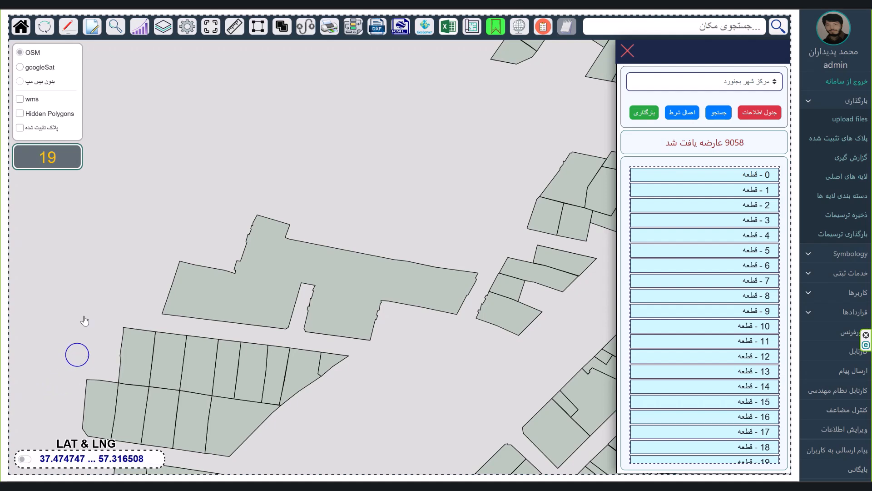
# Return to the home map view and open the form for uploading a new layer
pyautogui.click(20, 30)
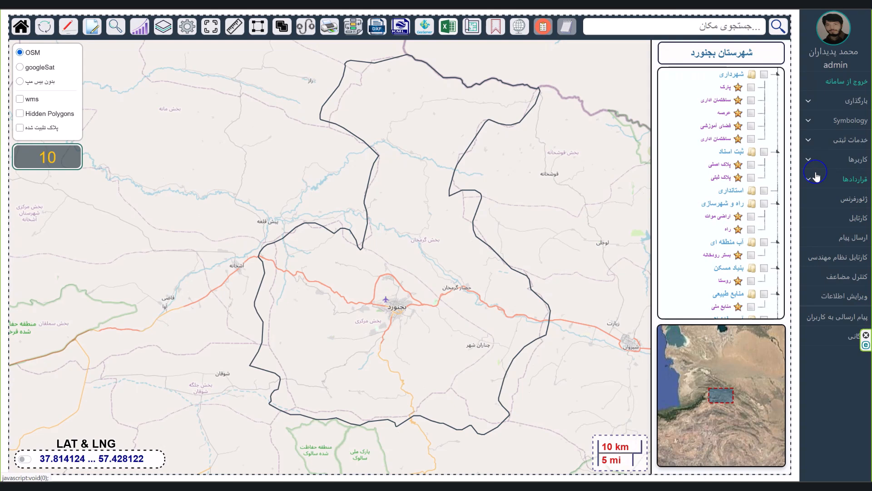
pyautogui.click(856, 104)
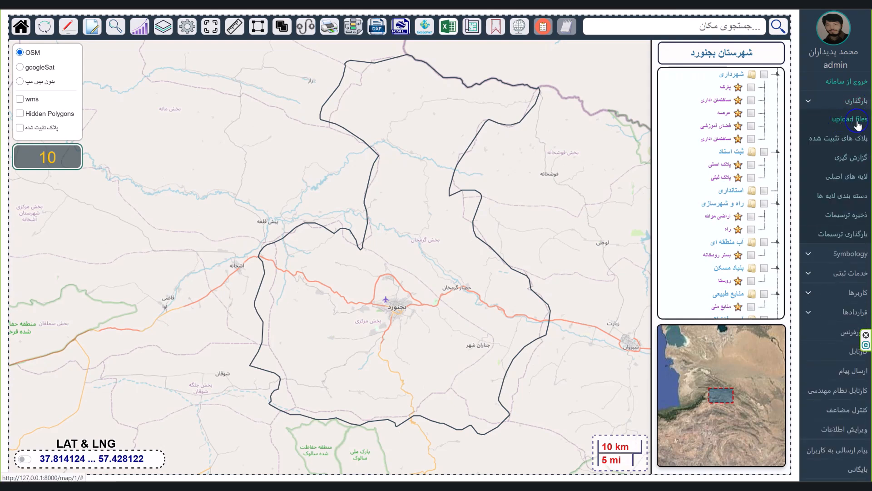
pyautogui.click(850, 120)
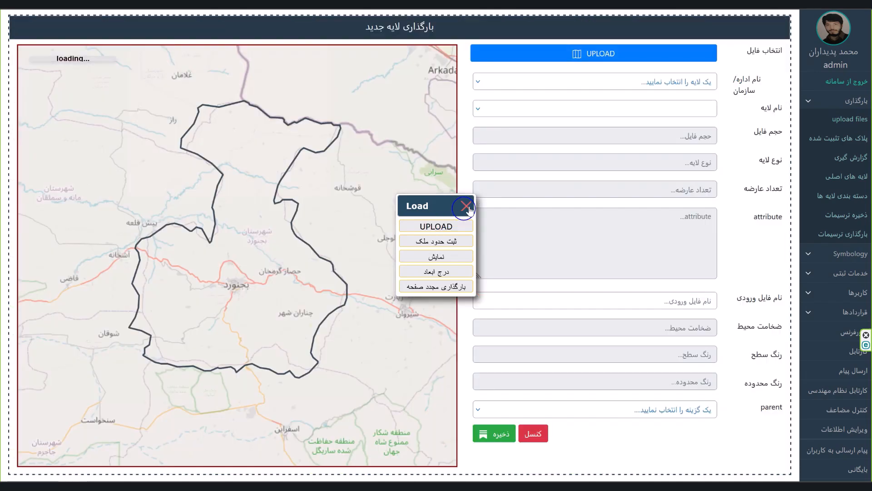
pyautogui.click(466, 207)
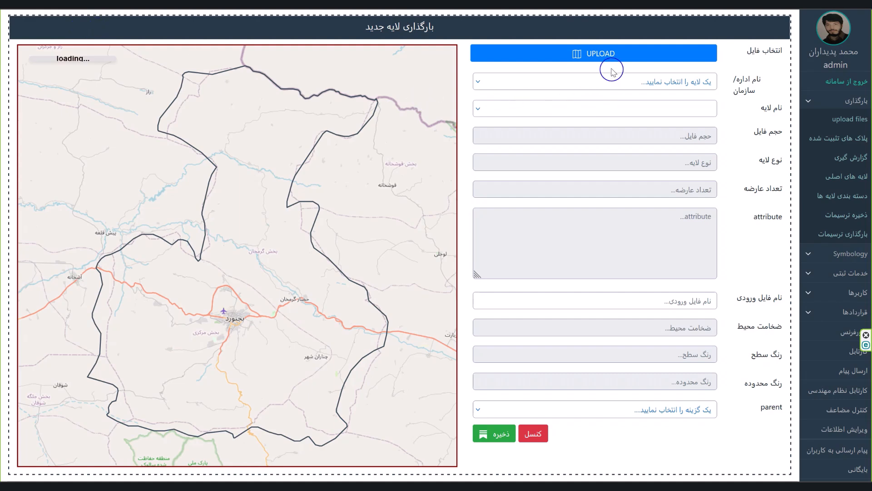
# Choose منابع طبیعی as the organization and منابع ملی as the layer name for the upload
pyautogui.click(633, 87)
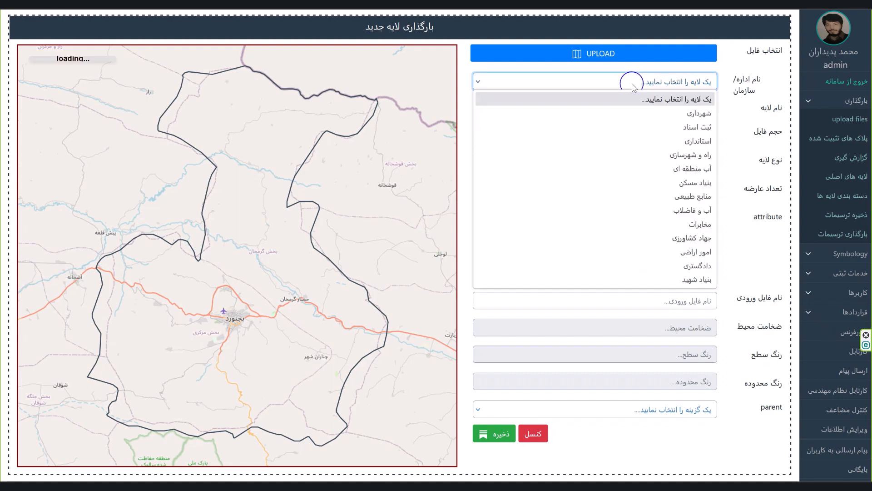
pyautogui.click(629, 127)
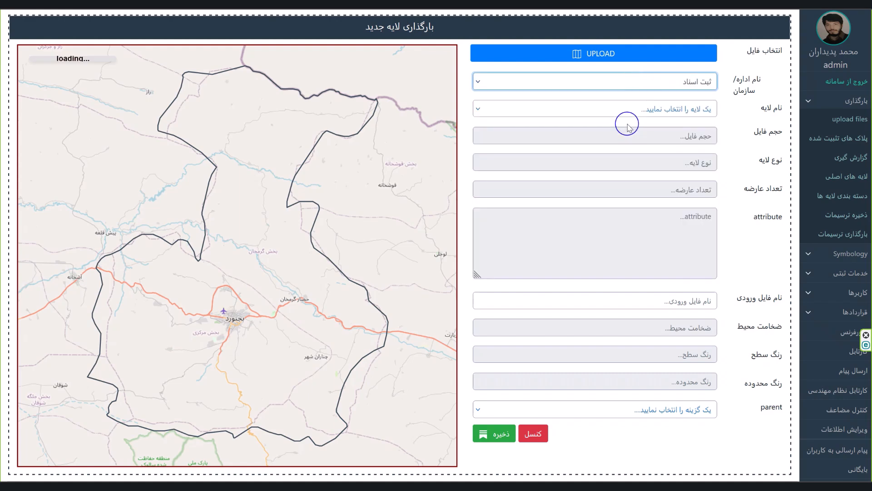
pyautogui.click(633, 107)
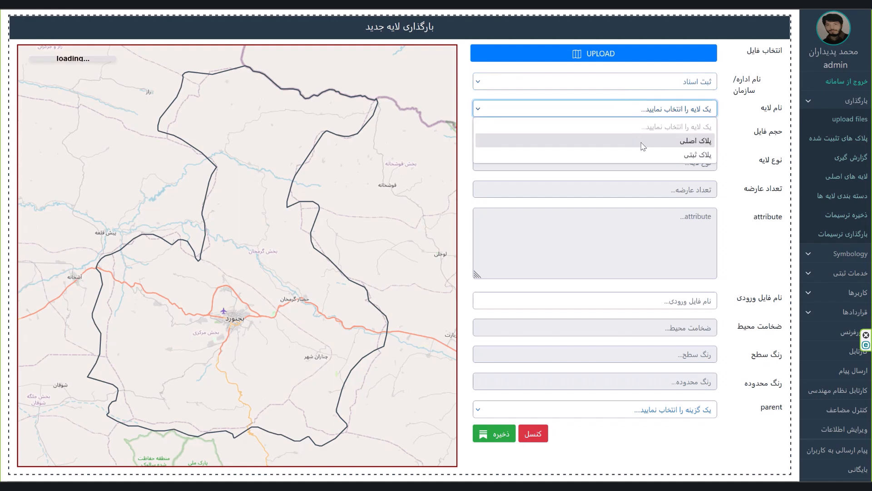
pyautogui.click(642, 82)
pyautogui.click(649, 196)
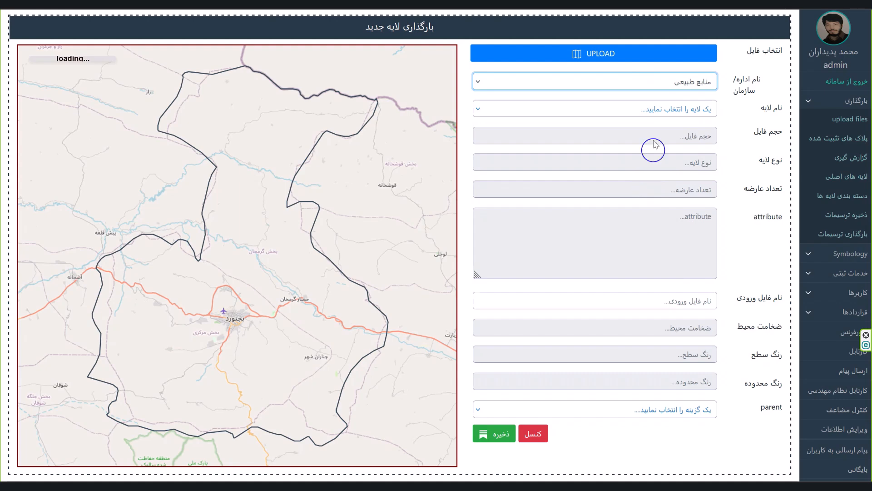
pyautogui.click(648, 110)
pyautogui.click(652, 139)
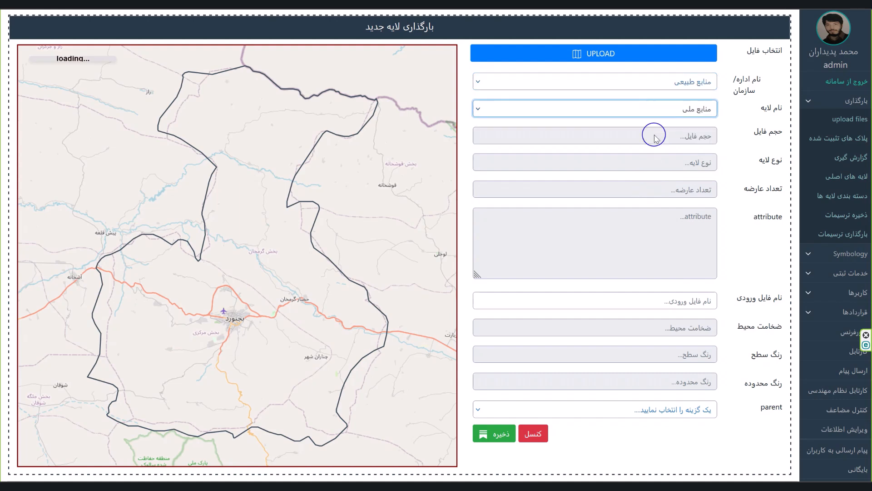
# Upload the file mli3.zip into the new layer form and acknowledge the boundary check message
pyautogui.click(626, 54)
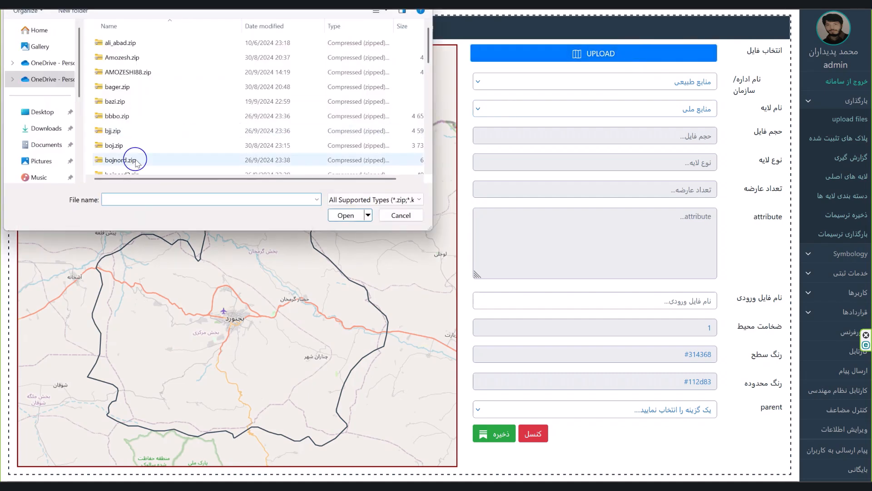
pyautogui.scroll(-10, 170, 142)
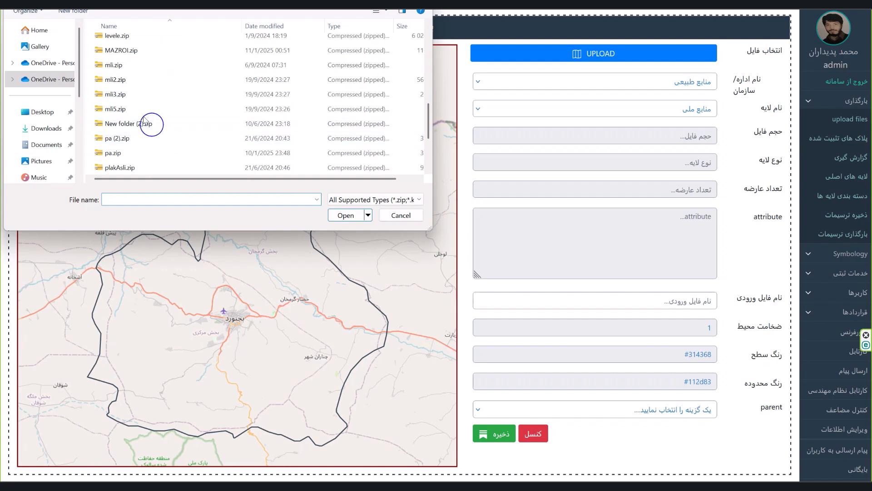
pyautogui.click(128, 100)
pyautogui.doubleClick(128, 98)
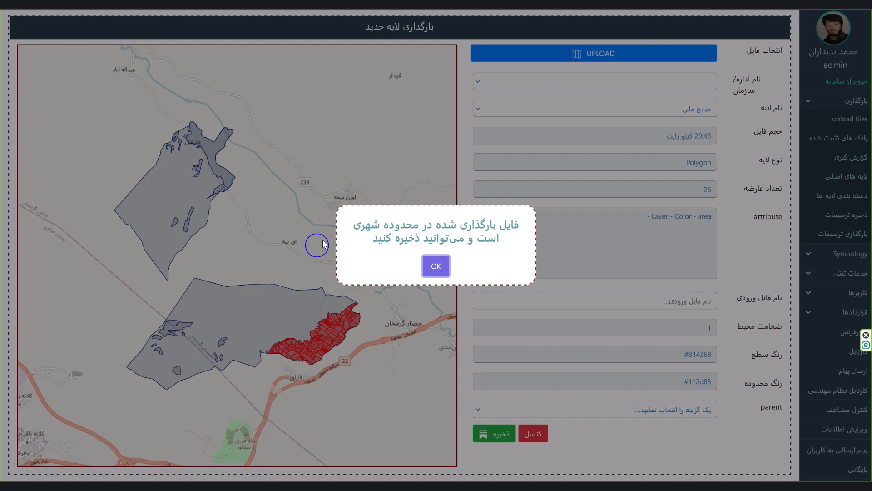
pyautogui.click(430, 263)
# Examine the uploaded polygons and the red overlap area on the preview map, both against the county boundary and close up
pyautogui.scroll(-5, 369, 278)
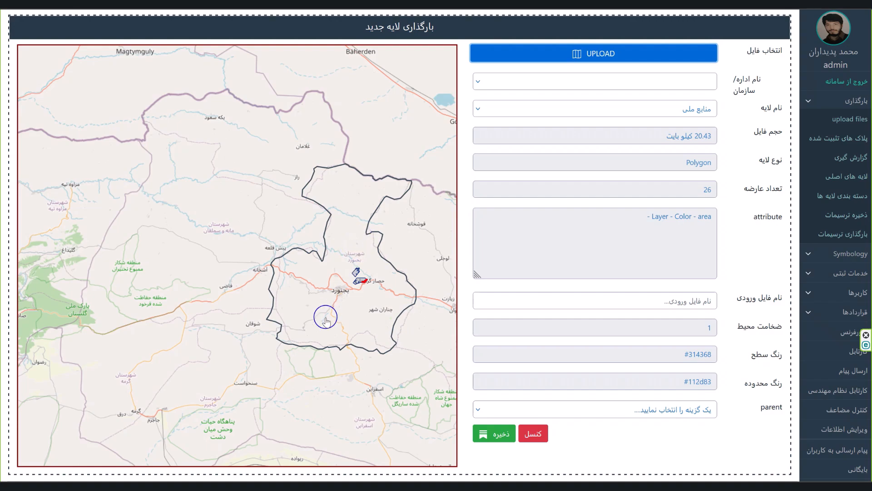
pyautogui.scroll(1, 345, 286)
pyautogui.scroll(5, 362, 284)
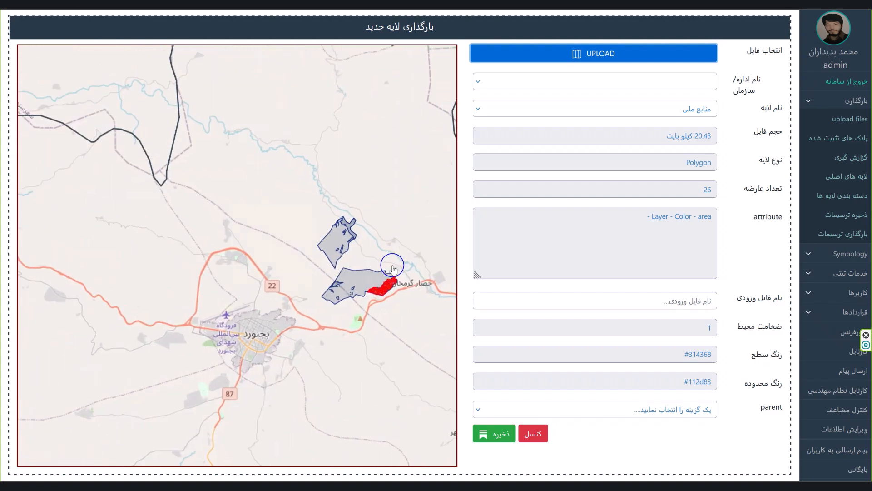
pyautogui.scroll(1, 382, 326)
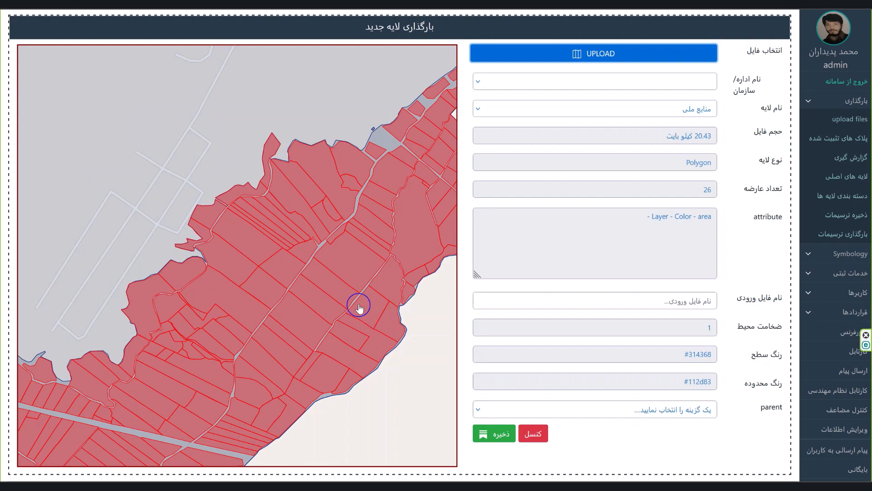
pyautogui.scroll(-4, 350, 309)
pyautogui.scroll(-1, 339, 310)
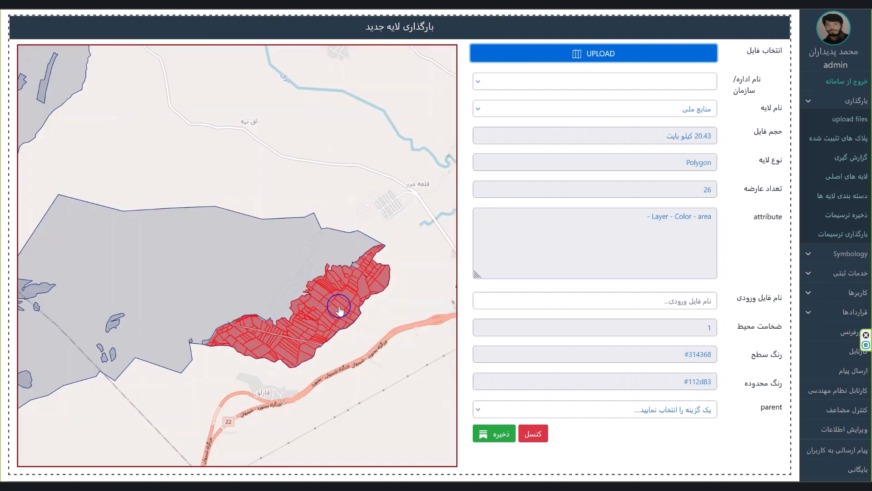
pyautogui.scroll(-2, 338, 309)
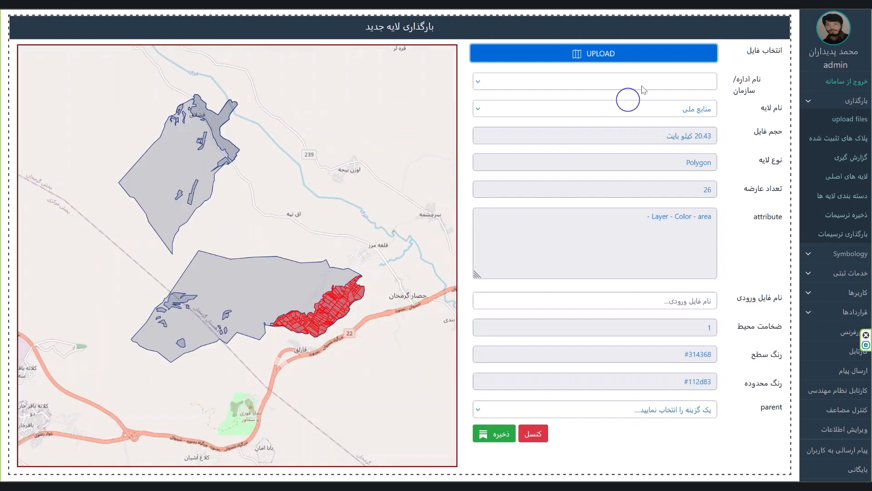
# Select منابع طبیعی as the organization again and set its layer name back to منابع ملی
pyautogui.click(660, 83)
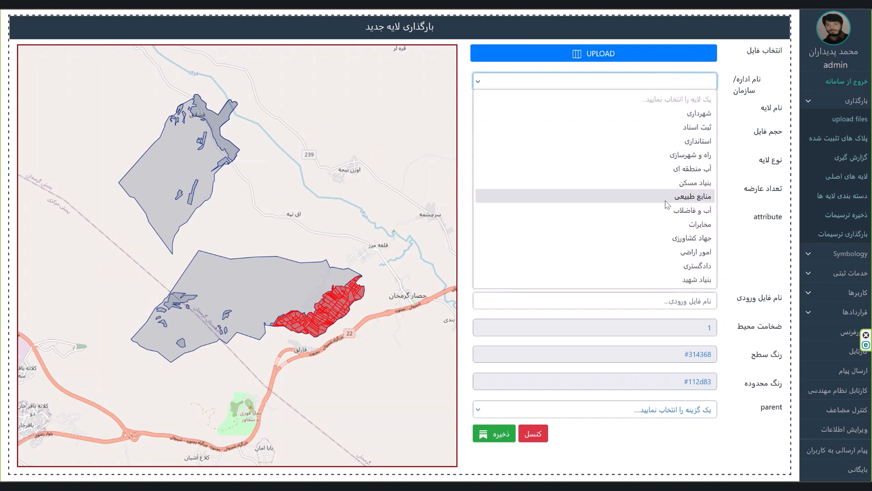
pyautogui.click(667, 198)
pyautogui.click(676, 109)
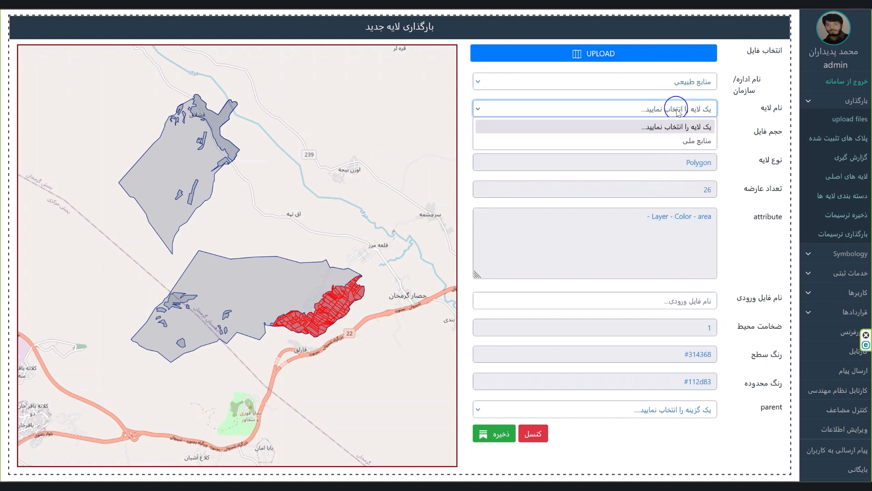
pyautogui.click(677, 141)
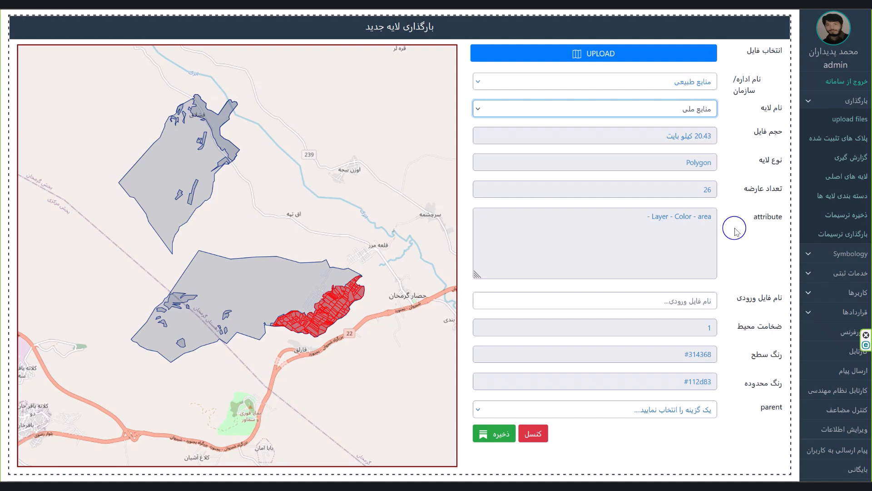
# Enter a as the input file name and set the layer's parent to وکتور
pyautogui.click(663, 225)
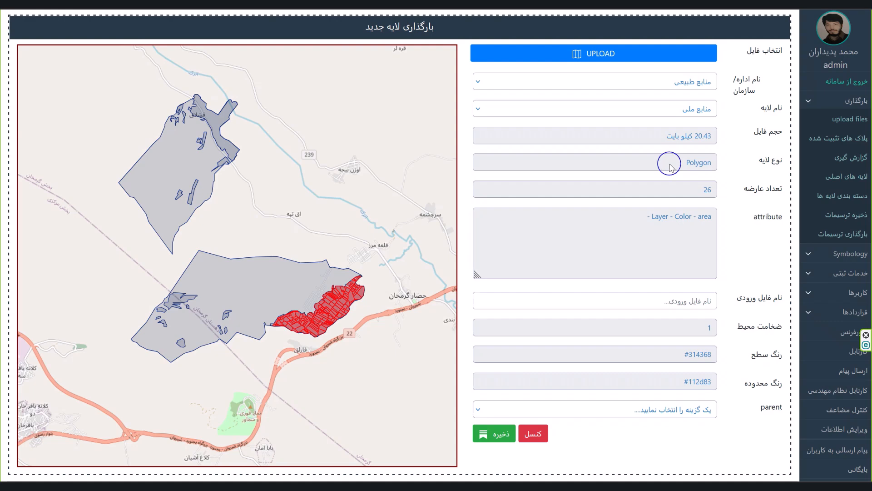
pyautogui.click(675, 299)
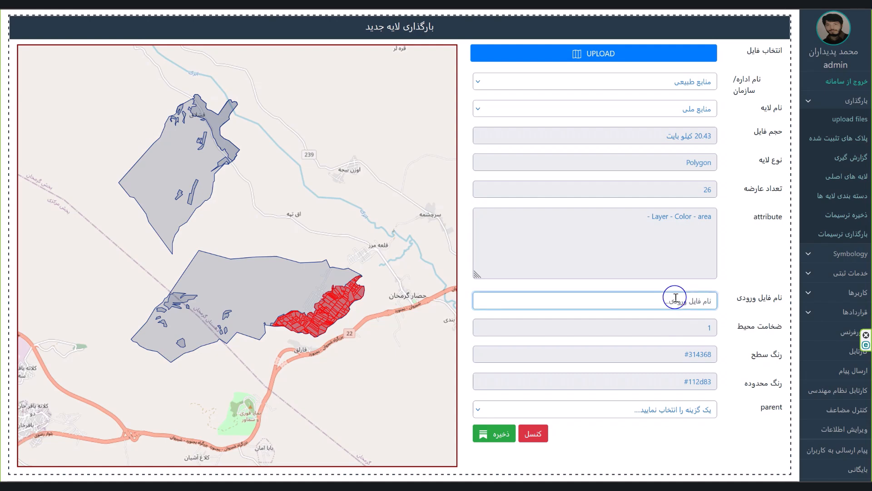
pyautogui.write('a')
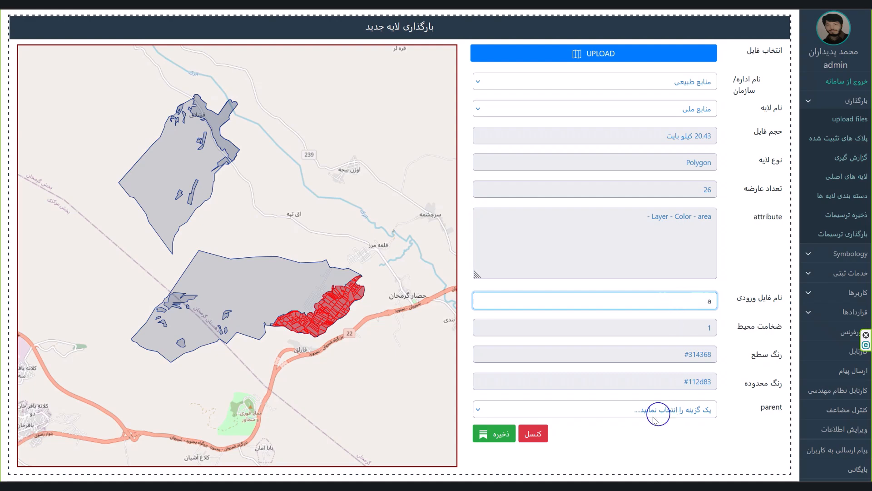
pyautogui.click(623, 414)
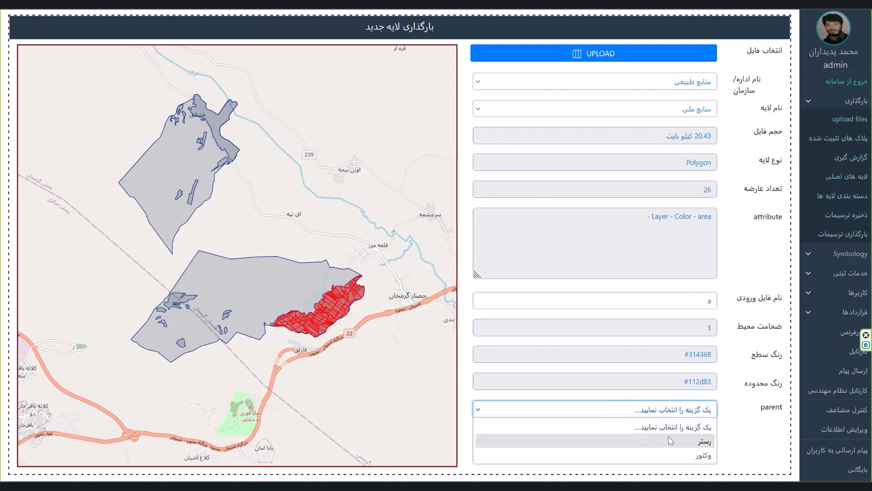
pyautogui.click(671, 453)
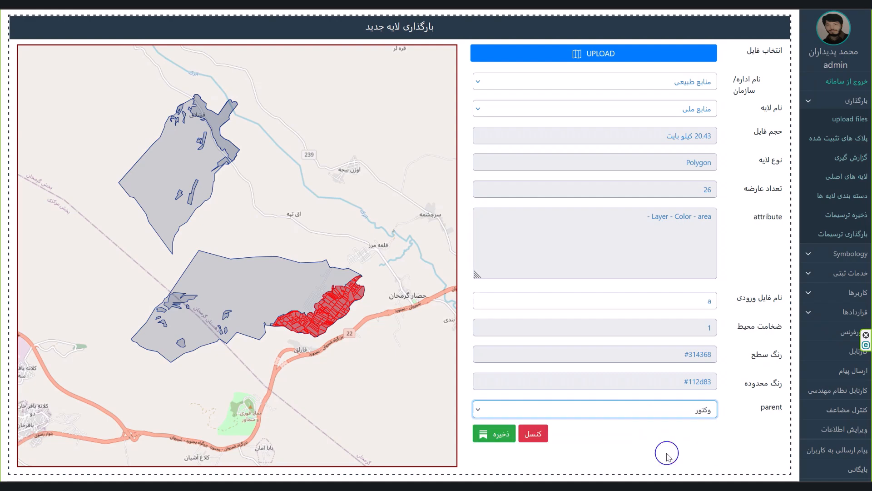
# Try to save the layer despite its overlaps, dismissing the order number and date form and cancelling the upload
pyautogui.click(499, 435)
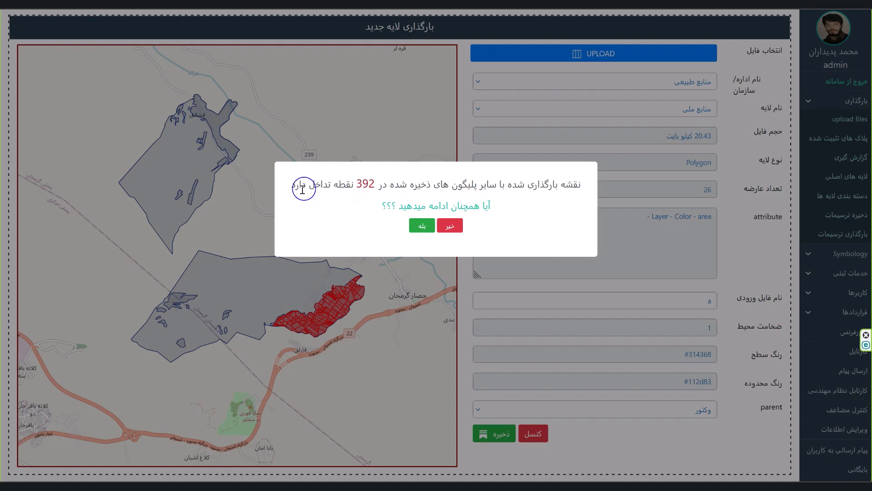
pyautogui.click(424, 228)
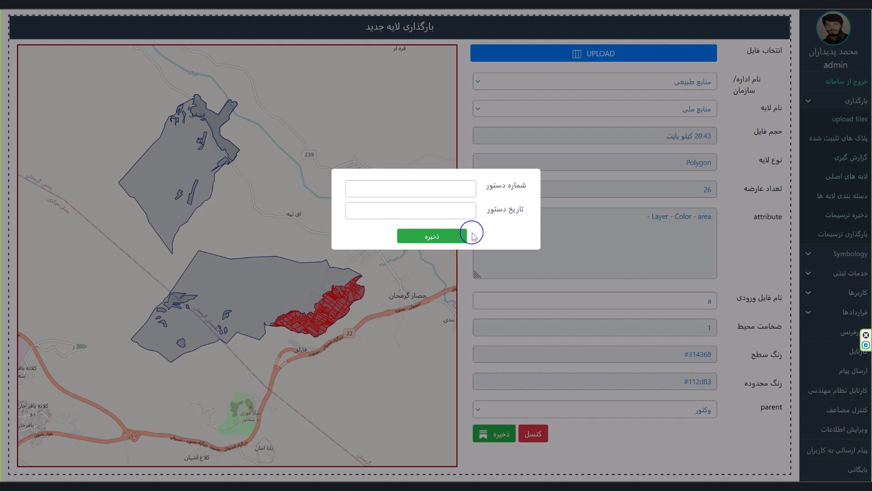
pyautogui.click(462, 298)
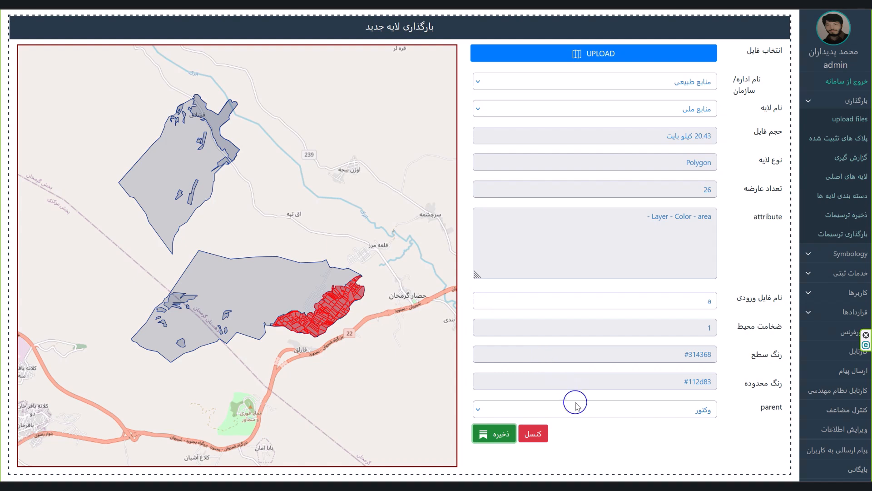
pyautogui.click(537, 435)
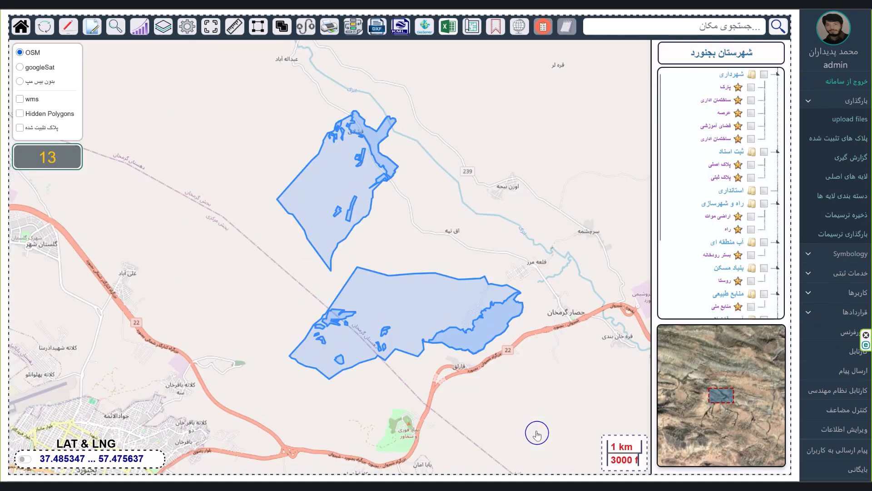
# Refresh the map page and check the stored layers offered by the نمایش display option without loading one
pyautogui.press('F5')
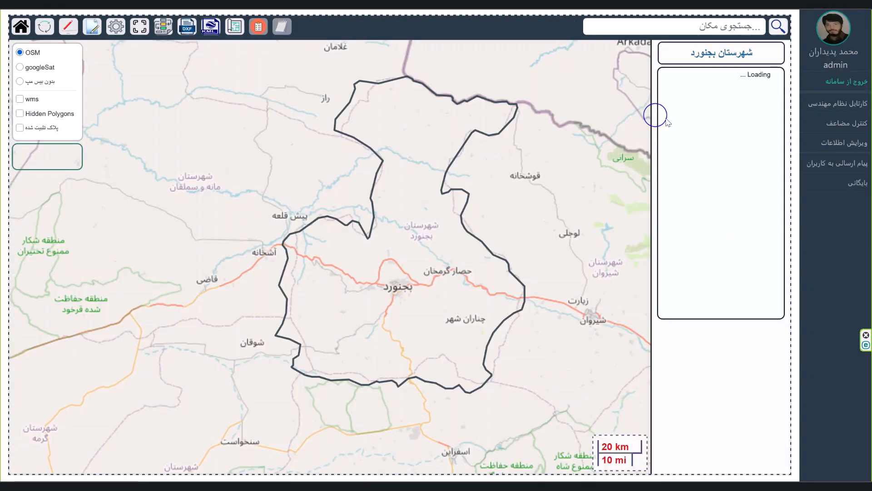
pyautogui.click(858, 102)
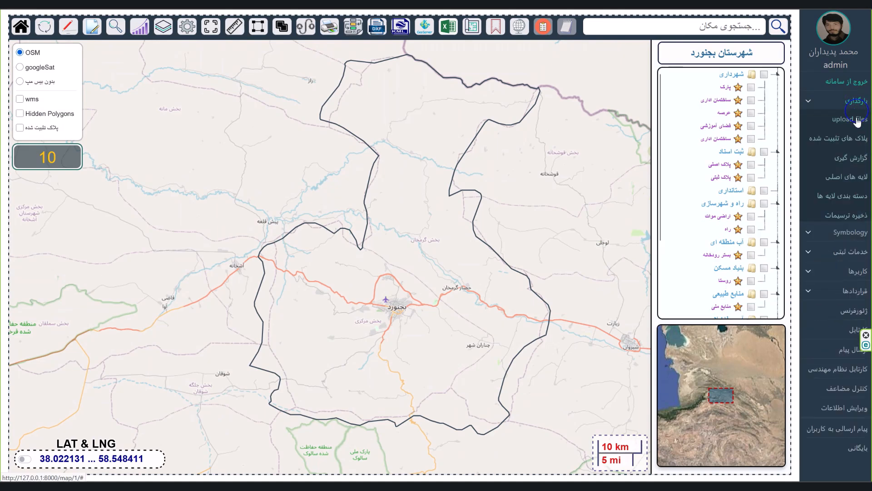
pyautogui.click(823, 142)
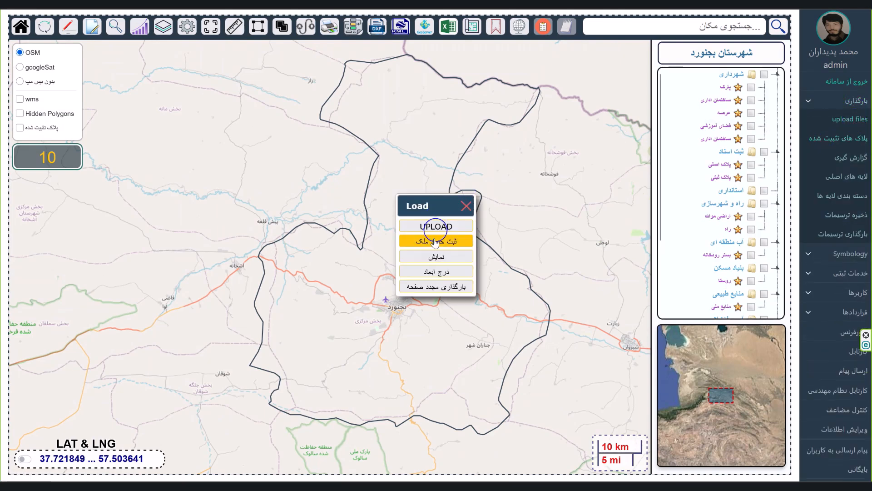
pyautogui.click(436, 256)
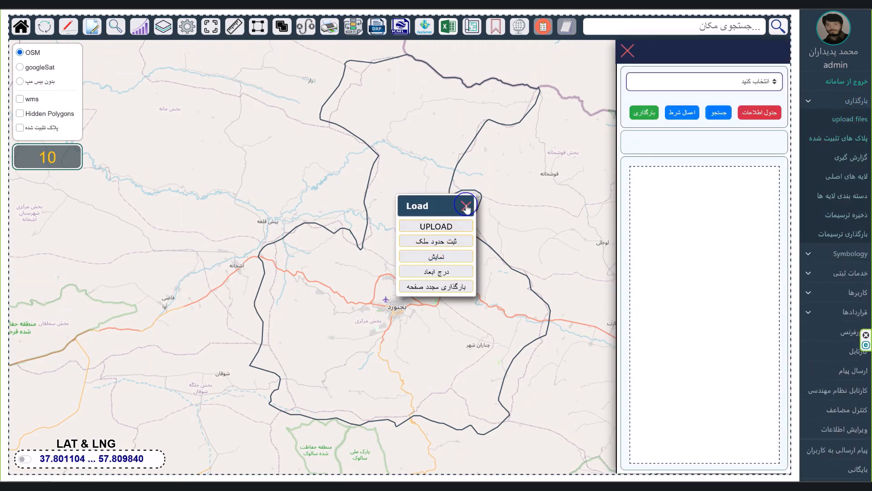
pyautogui.click(466, 206)
pyautogui.click(711, 83)
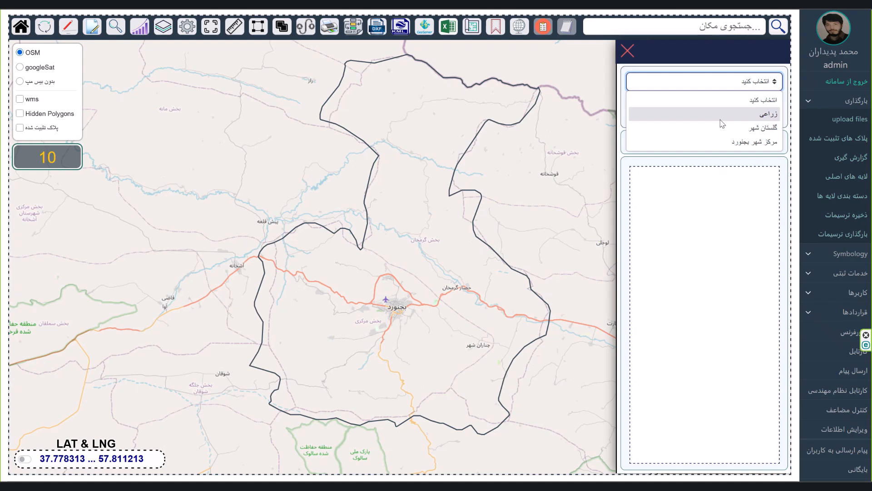
pyautogui.click(647, 58)
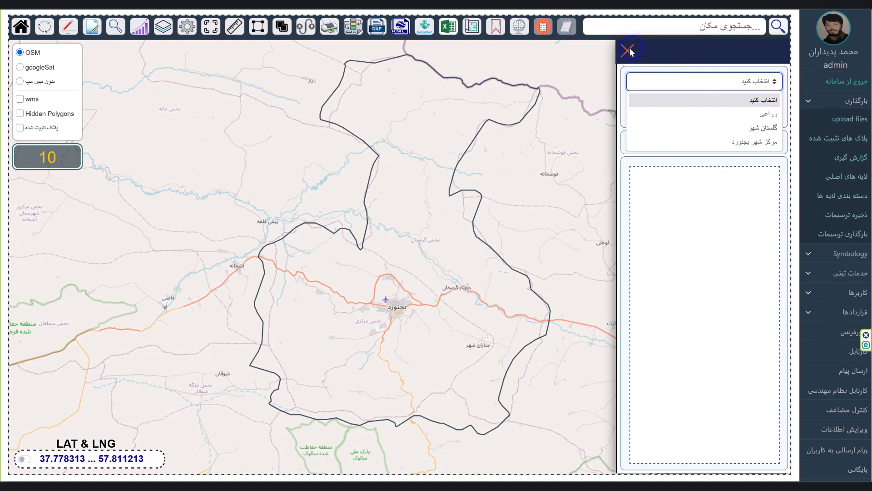
# Close the layer display panel and examine the access permissions of the نقشه بردار role on the role access page
pyautogui.click(629, 50)
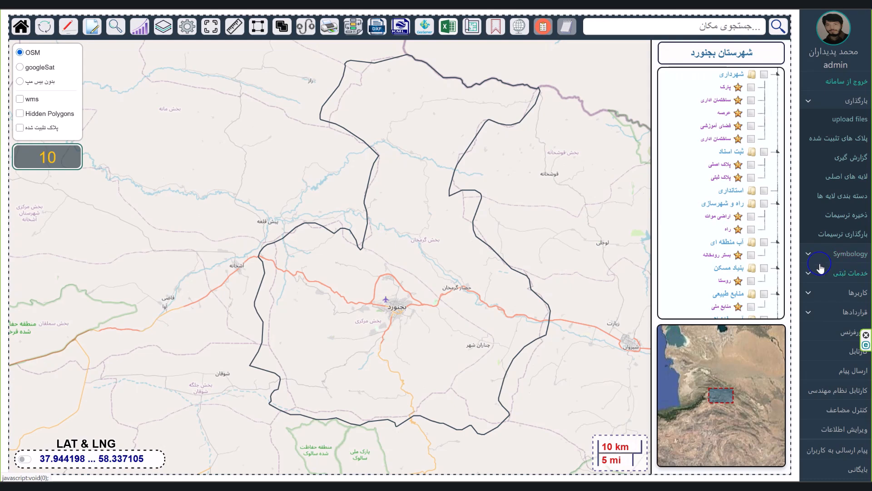
pyautogui.click(860, 295)
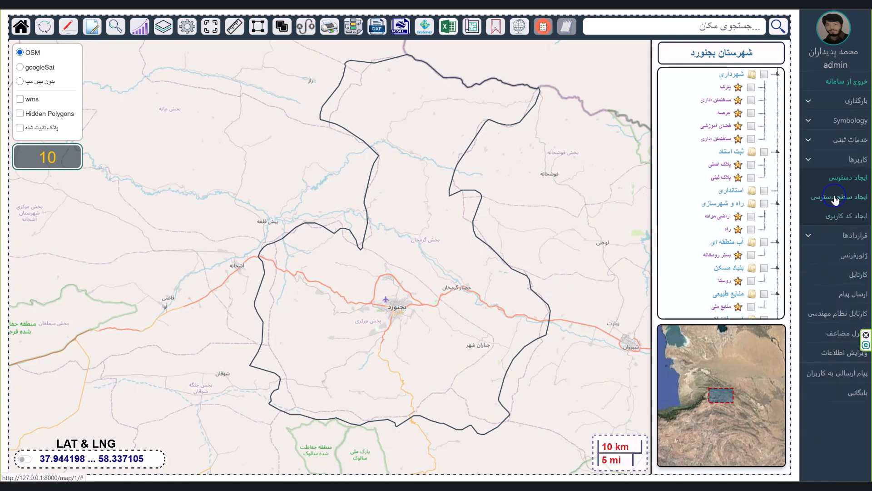
pyautogui.click(835, 198)
pyautogui.click(635, 37)
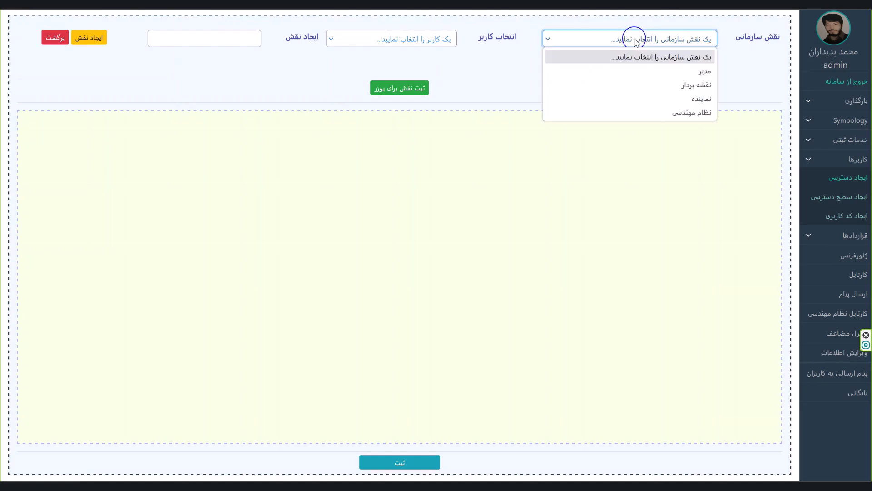
pyautogui.click(680, 86)
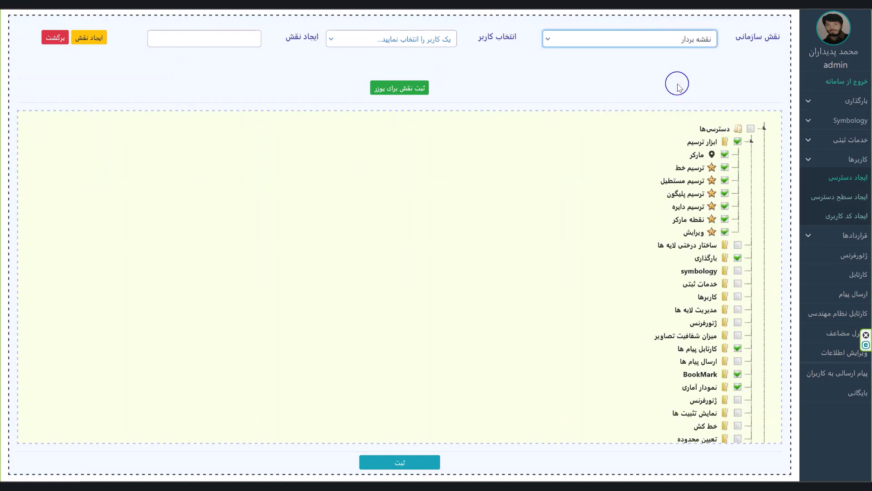
pyautogui.scroll(-3, 656, 207)
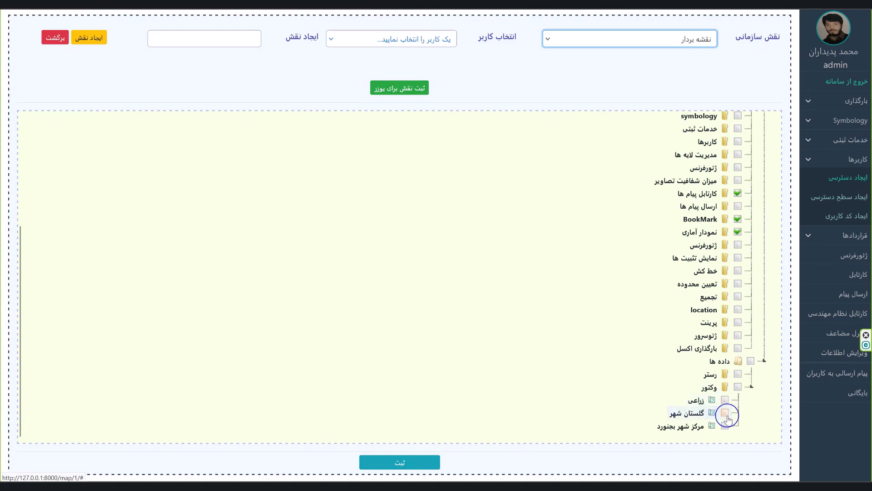
pyautogui.scroll(3, 726, 336)
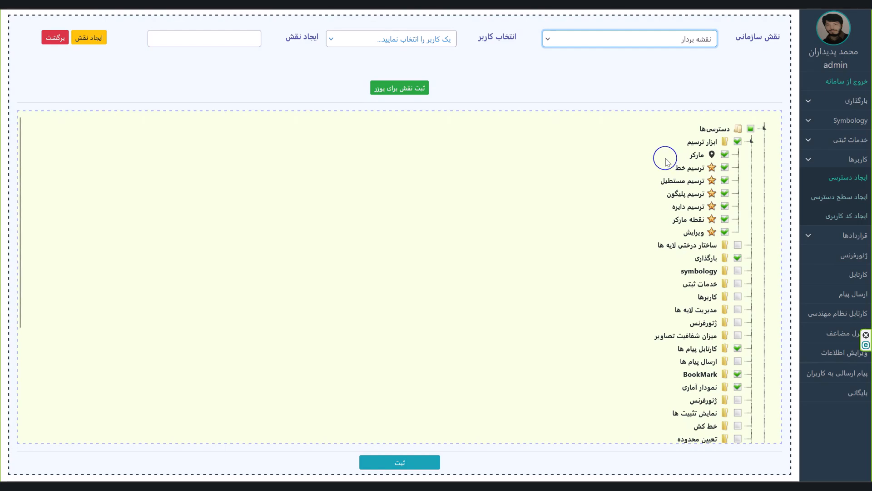
# Examine the access permissions of the مدیر role and return to the map
pyautogui.click(617, 41)
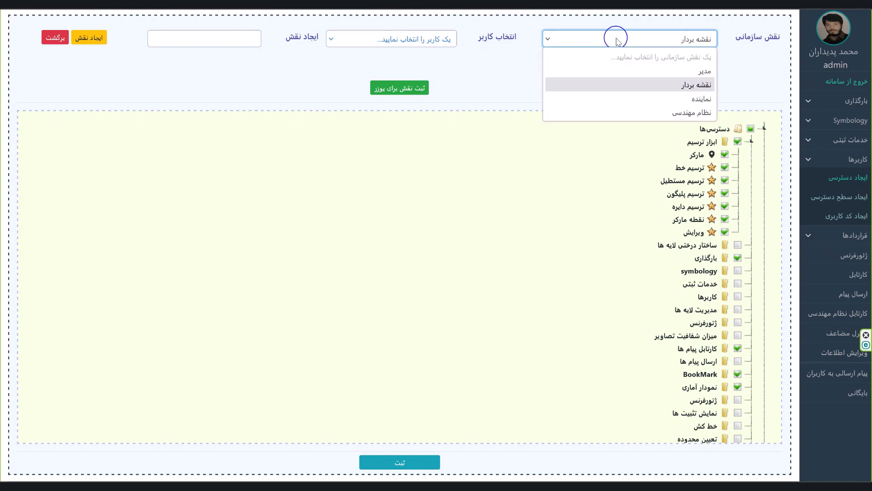
pyautogui.click(620, 71)
pyautogui.scroll(-3, 637, 181)
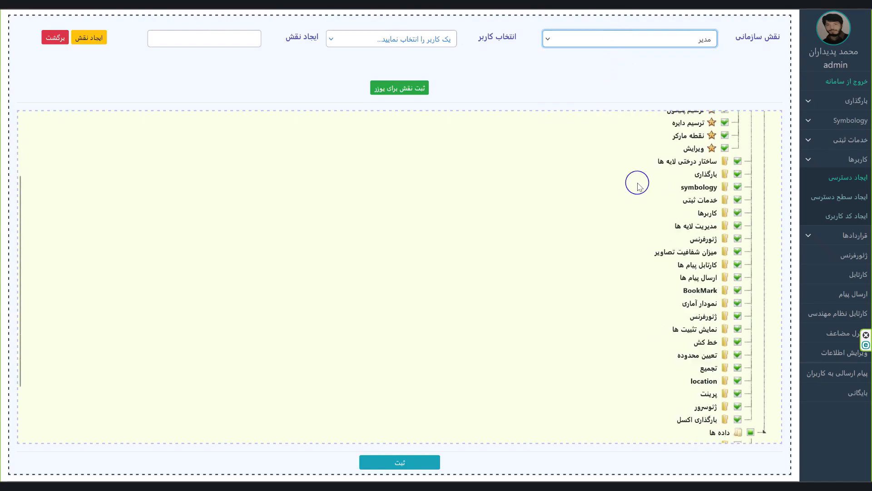
pyautogui.scroll(1, 638, 183)
pyautogui.scroll(-1, 637, 183)
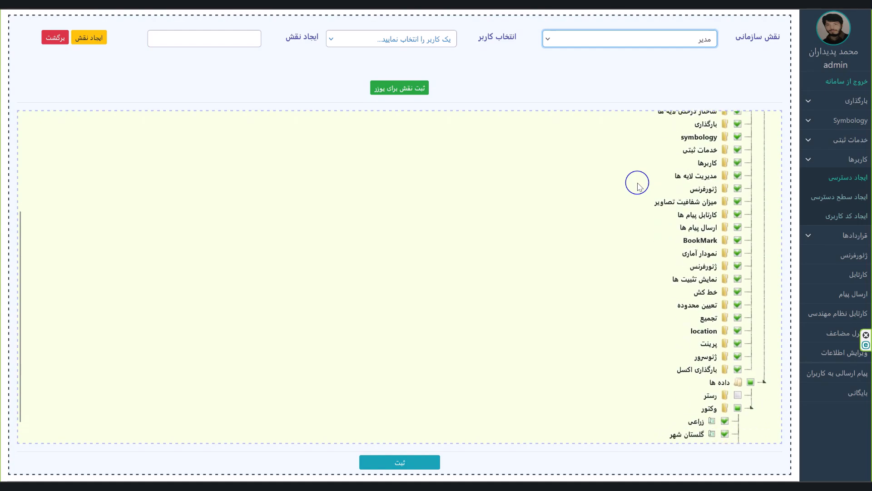
pyautogui.scroll(3, 637, 186)
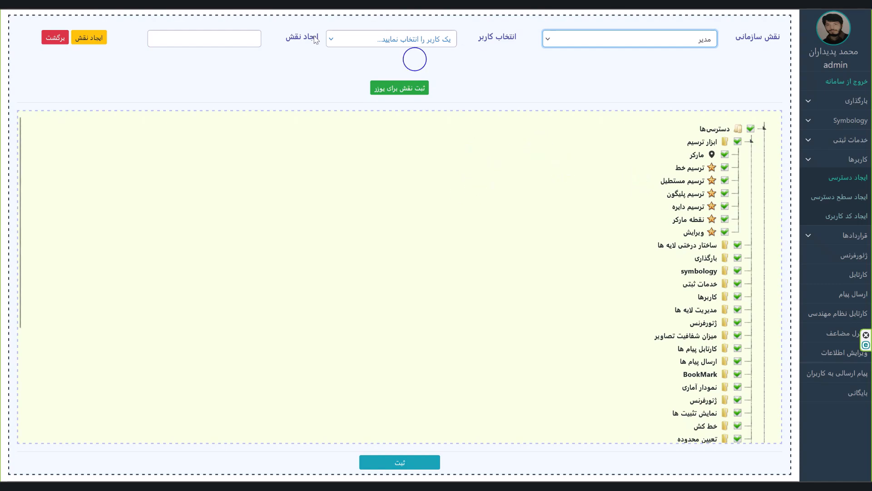
pyautogui.click(175, 27)
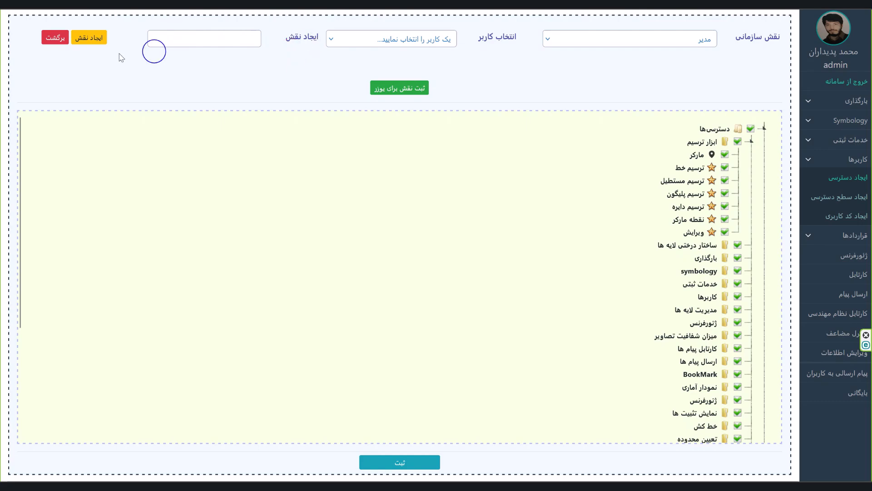
pyautogui.click(51, 34)
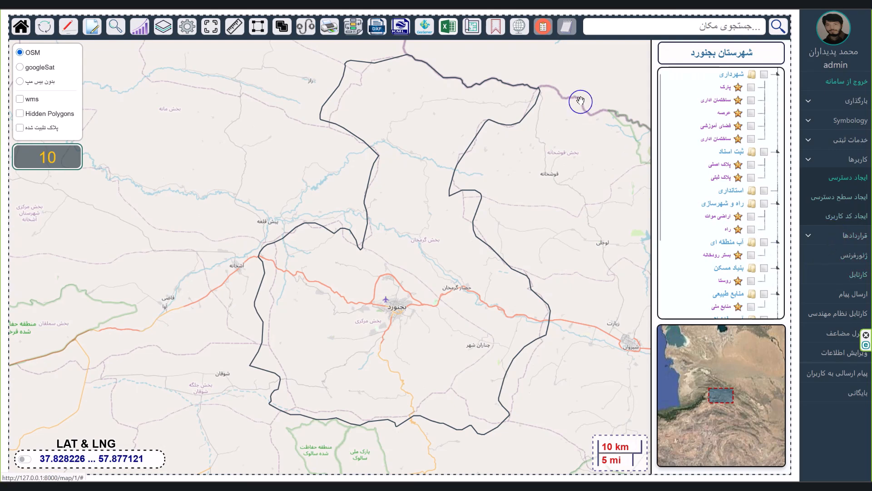
# Show the drawing tools on the map and switch the base map to googleSat
pyautogui.click(471, 29)
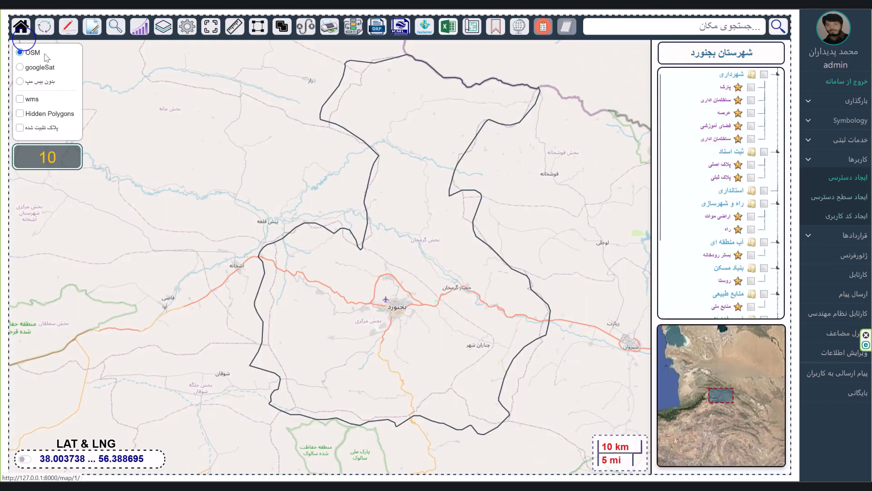
pyautogui.click(22, 31)
pyautogui.click(66, 30)
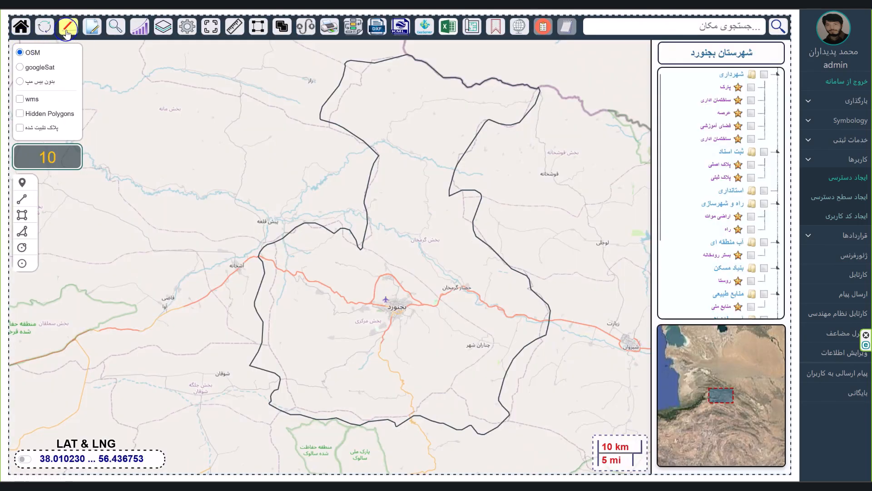
pyautogui.click(19, 67)
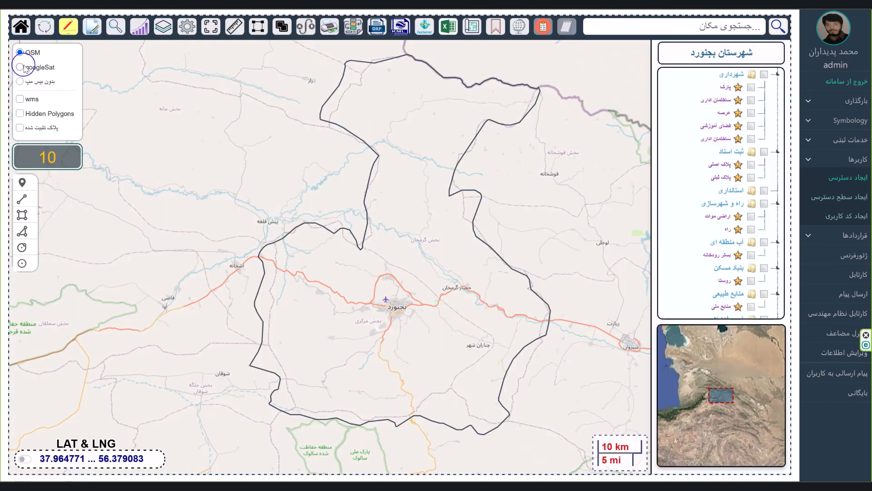
# Draw a polygon around the rounded-corner residential block just south of the wide tree-lined highway in western Bojnurd, following its building outline
pyautogui.scroll(1, 440, 207)
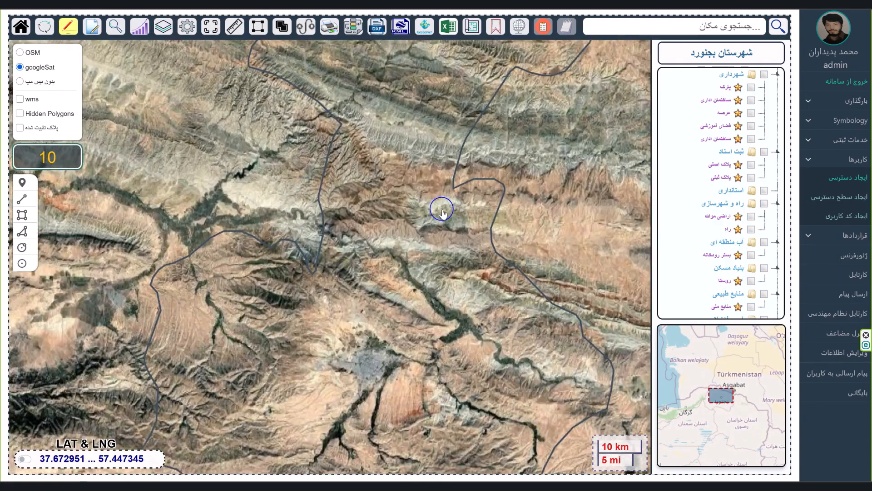
pyautogui.scroll(1, 332, 432)
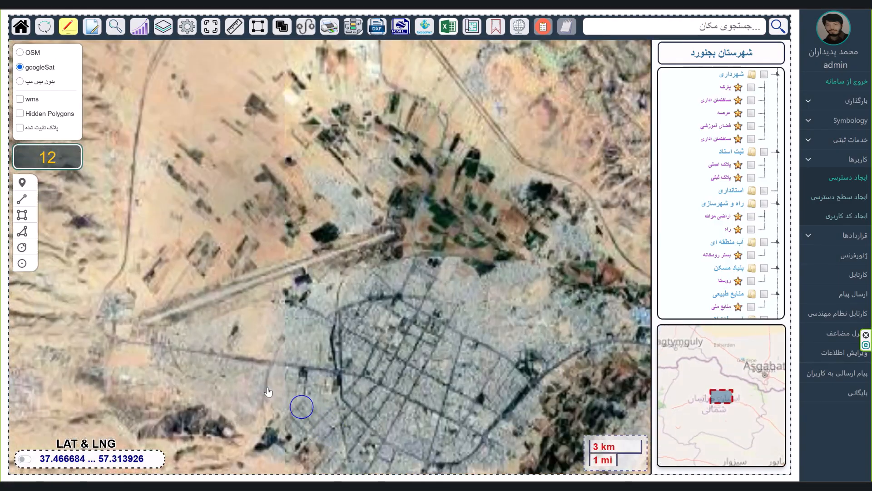
pyautogui.scroll(2, 143, 325)
pyautogui.scroll(2, 206, 345)
pyautogui.scroll(1, 206, 347)
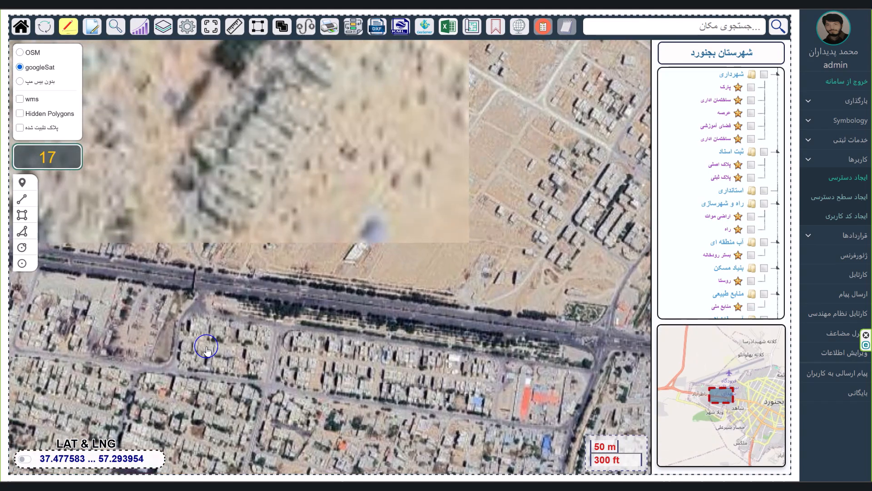
pyautogui.scroll(1, 323, 379)
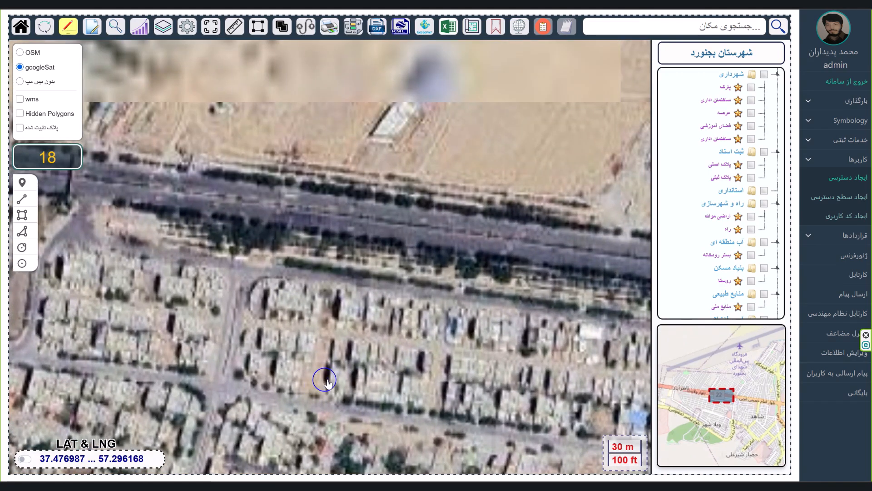
pyautogui.scroll(1, 335, 373)
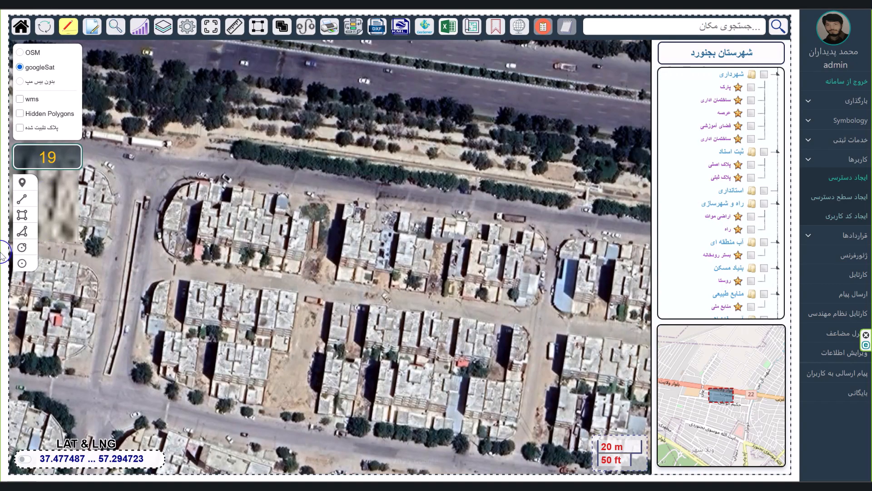
pyautogui.click(21, 231)
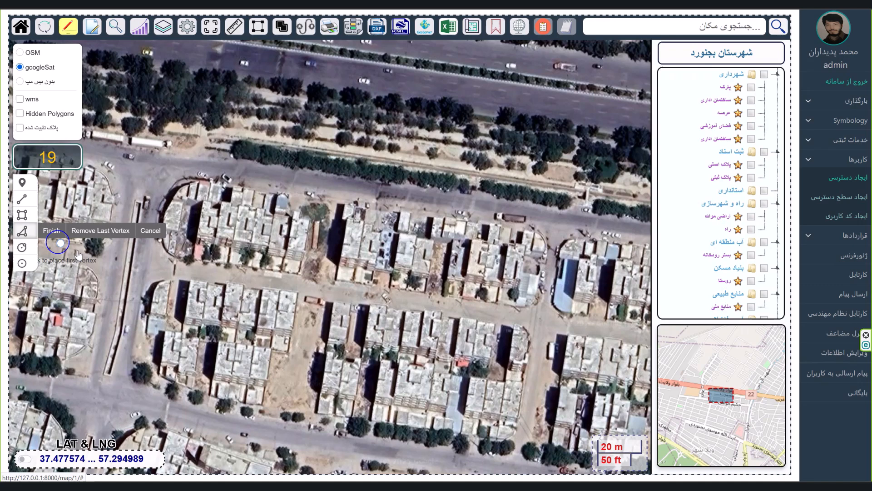
pyautogui.click(186, 257)
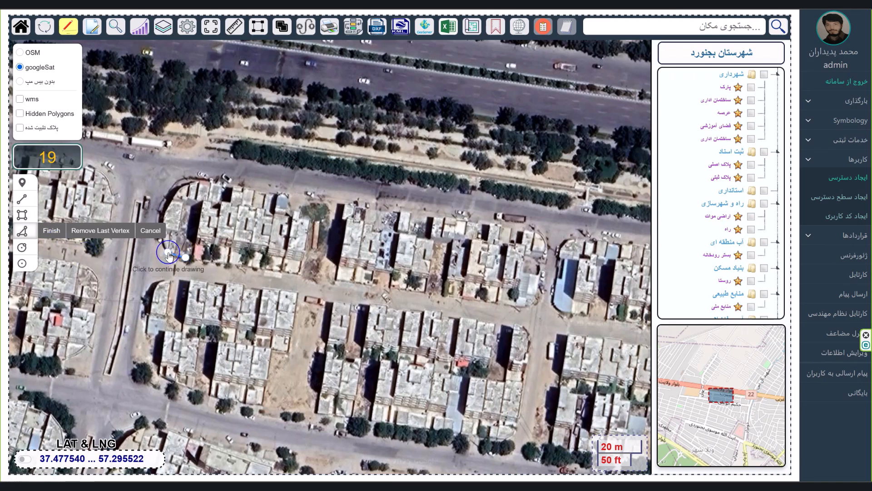
pyautogui.click(164, 220)
pyautogui.click(174, 188)
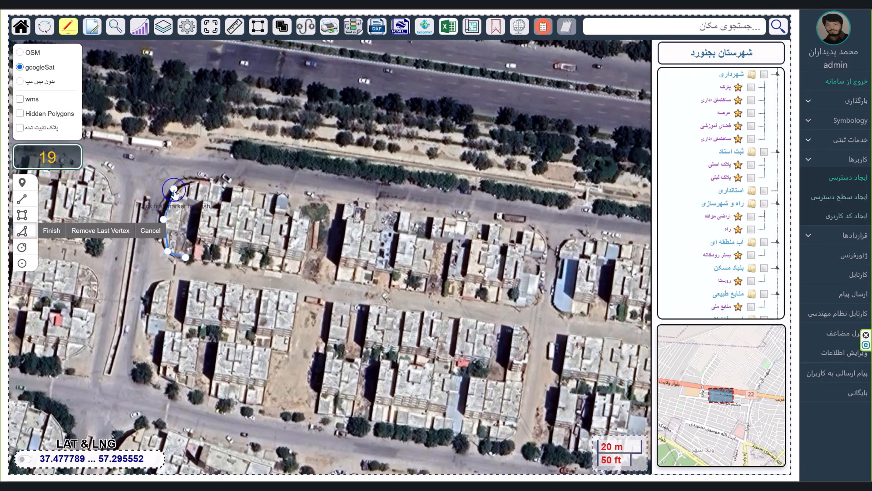
pyautogui.click(199, 180)
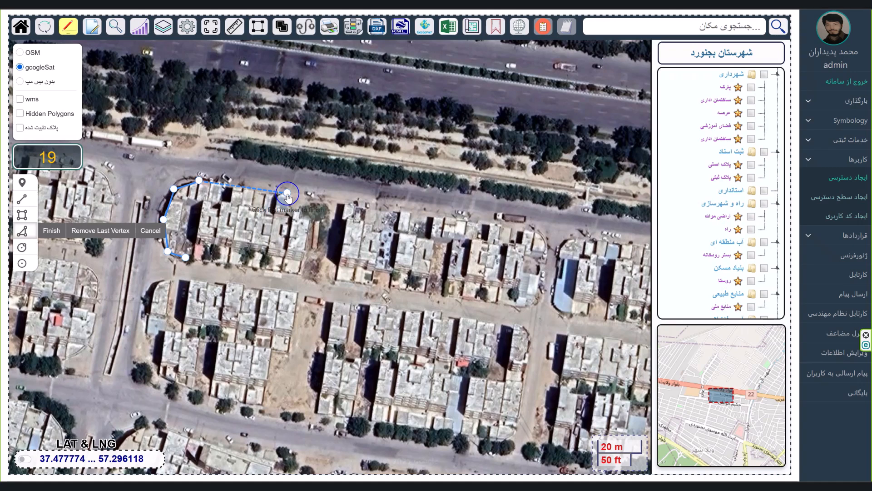
pyautogui.click(287, 193)
pyautogui.click(285, 207)
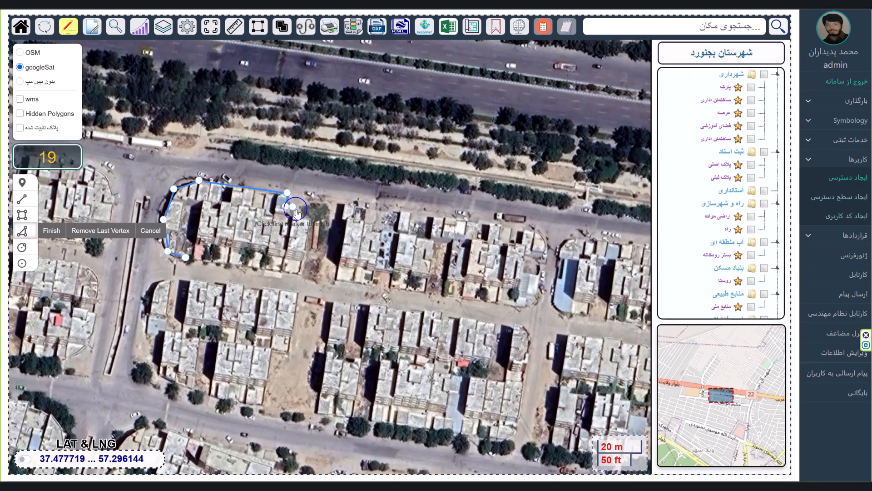
pyautogui.click(309, 212)
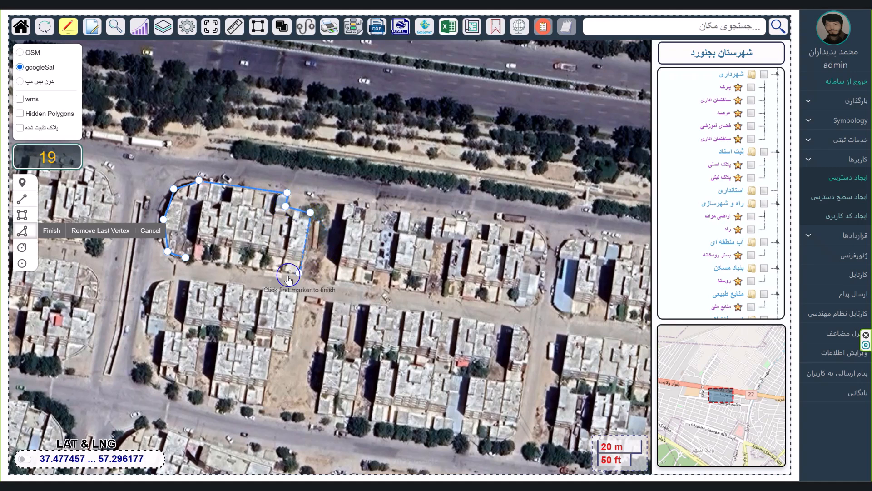
pyautogui.click(186, 258)
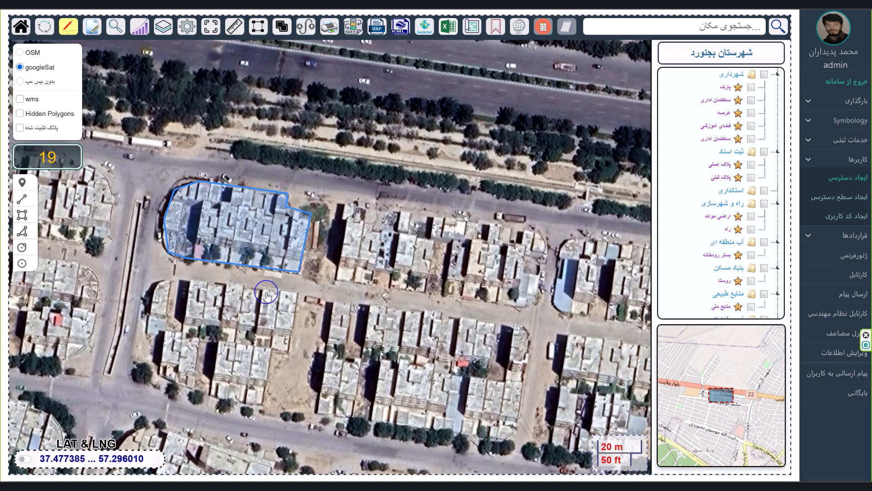
# Draw a second polygon around the residential block directly south of the first one, across the narrow street
pyautogui.click(23, 231)
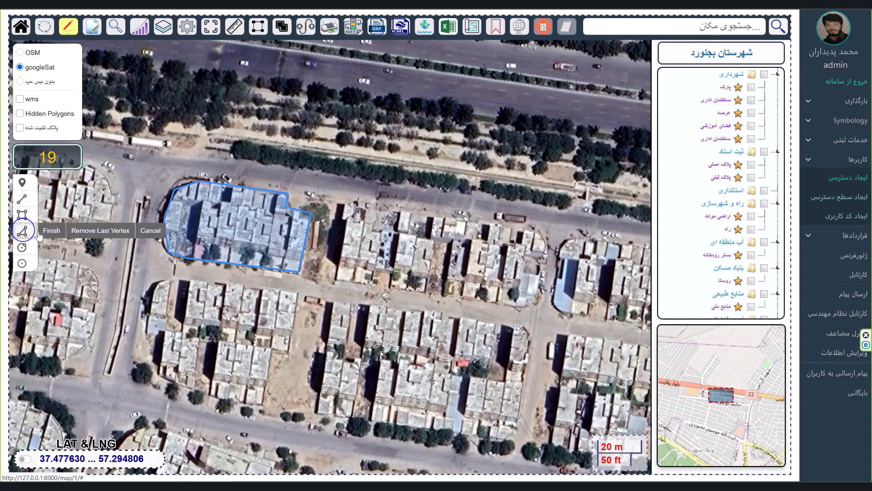
pyautogui.click(296, 291)
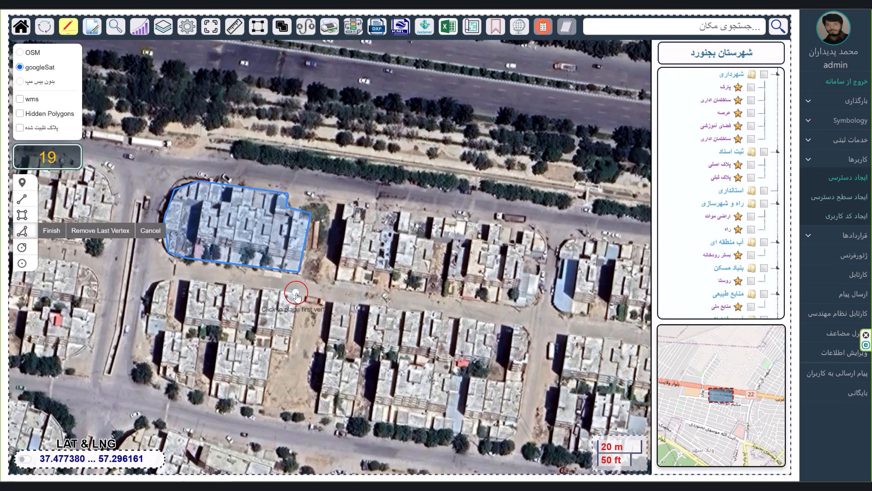
pyautogui.click(174, 279)
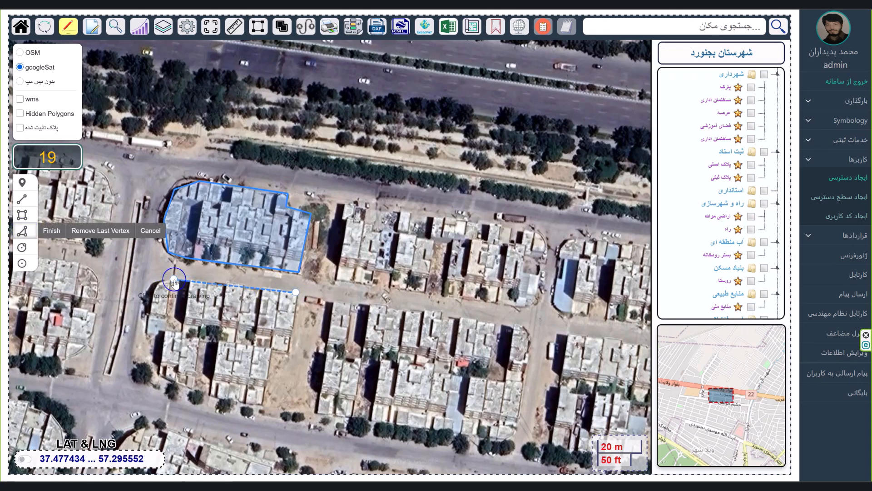
pyautogui.click(151, 296)
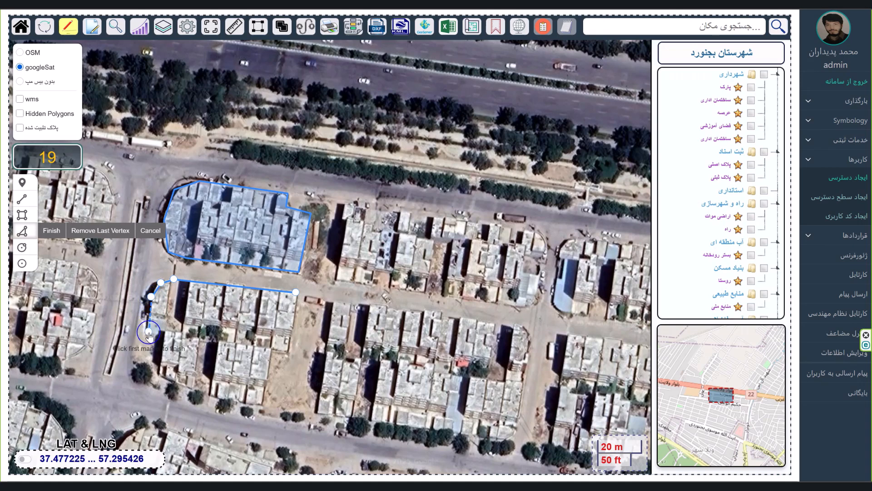
pyautogui.click(148, 331)
pyautogui.click(163, 335)
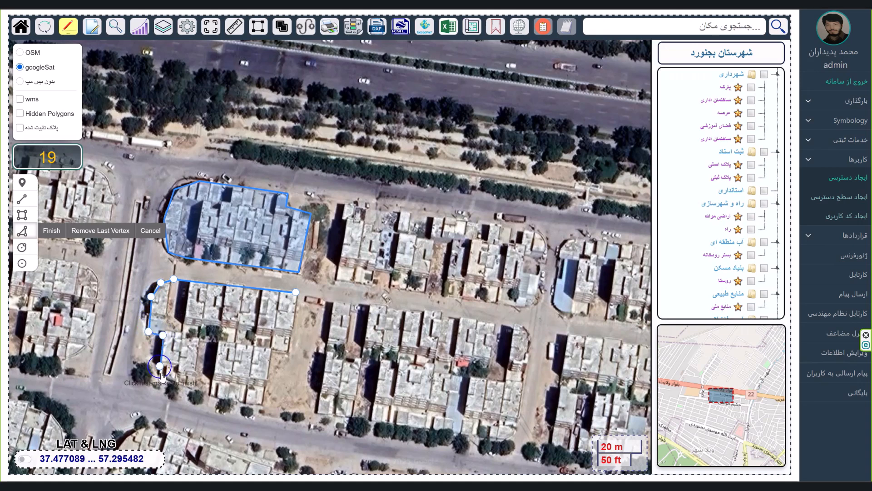
pyautogui.click(159, 366)
pyautogui.click(218, 395)
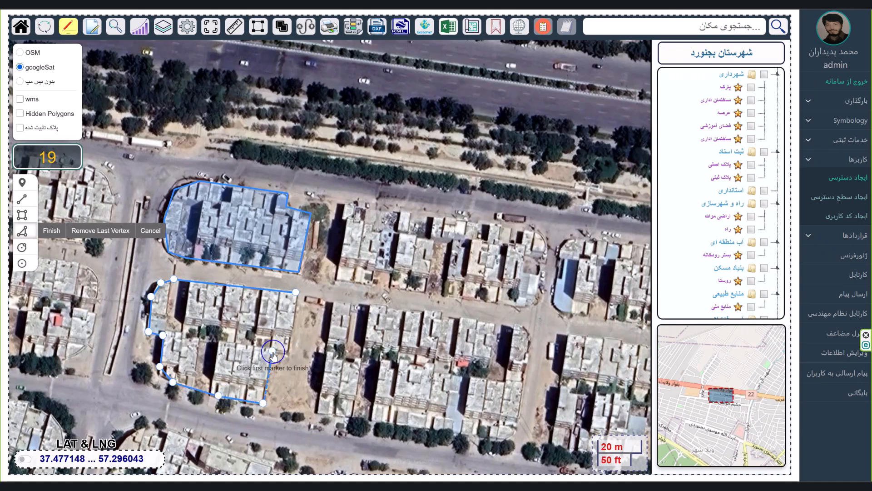
pyautogui.click(272, 350)
pyautogui.click(288, 354)
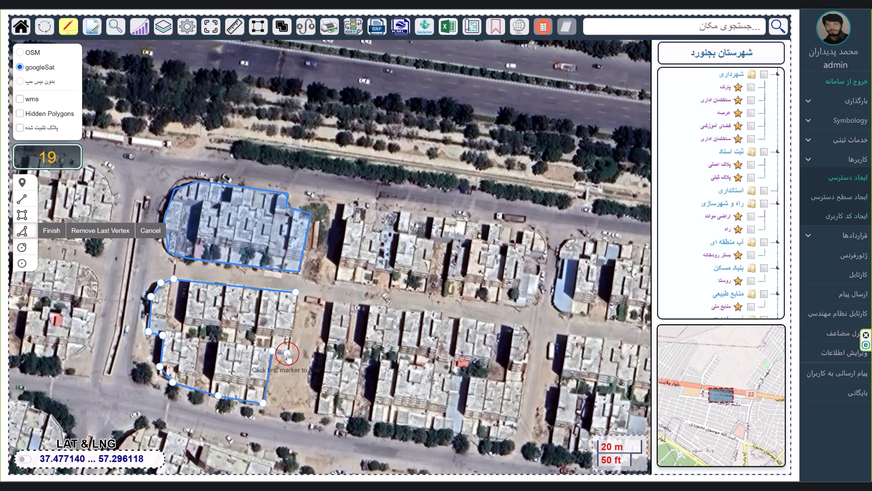
pyautogui.click(296, 291)
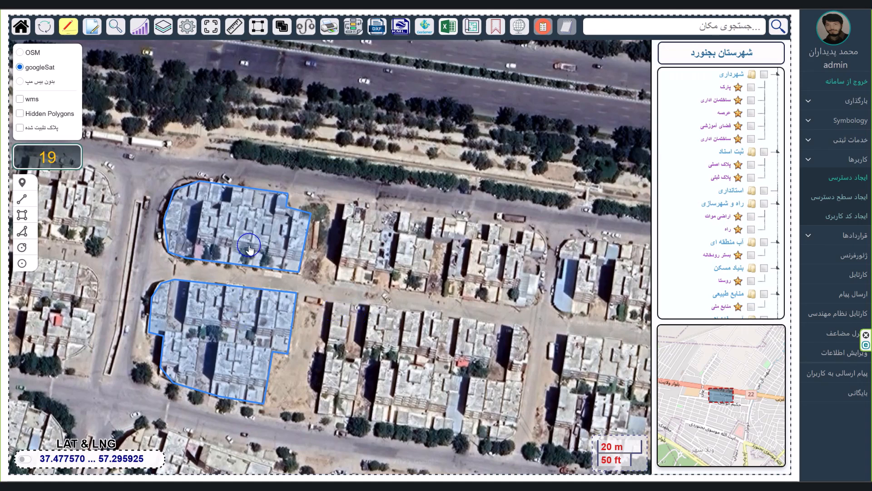
# Start a new layer record for the drawn polygons, with شهرداری as the organization and فضای آموزشی as the layer name
pyautogui.click(472, 26)
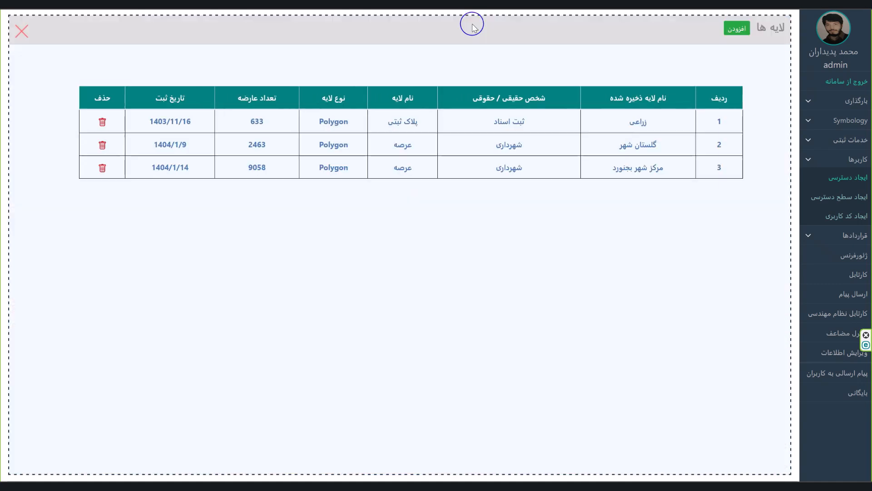
pyautogui.click(737, 29)
pyautogui.click(397, 188)
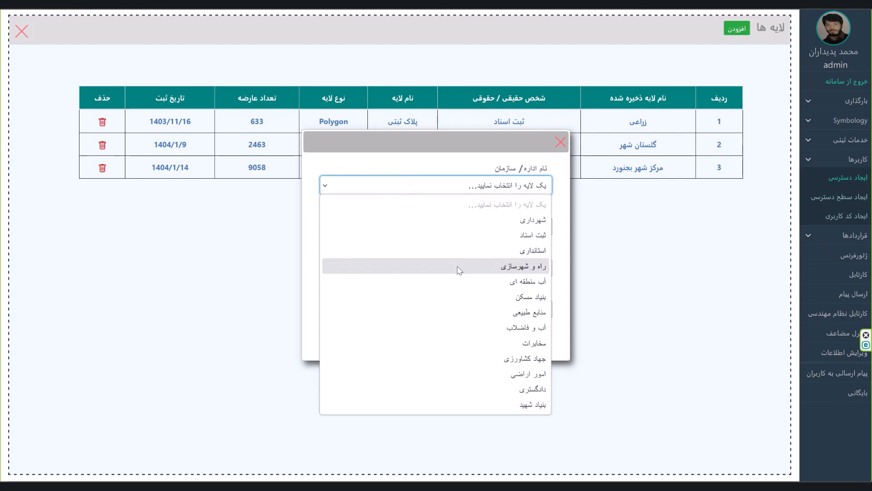
pyautogui.click(470, 221)
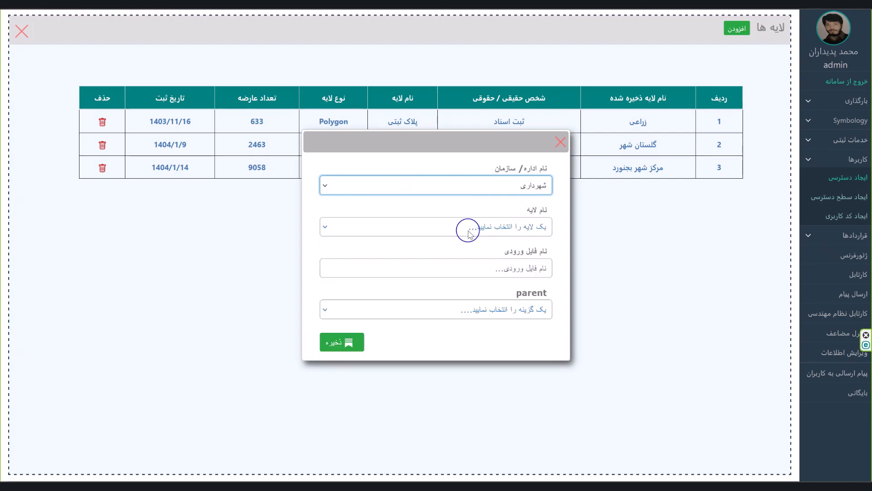
pyautogui.click(469, 227)
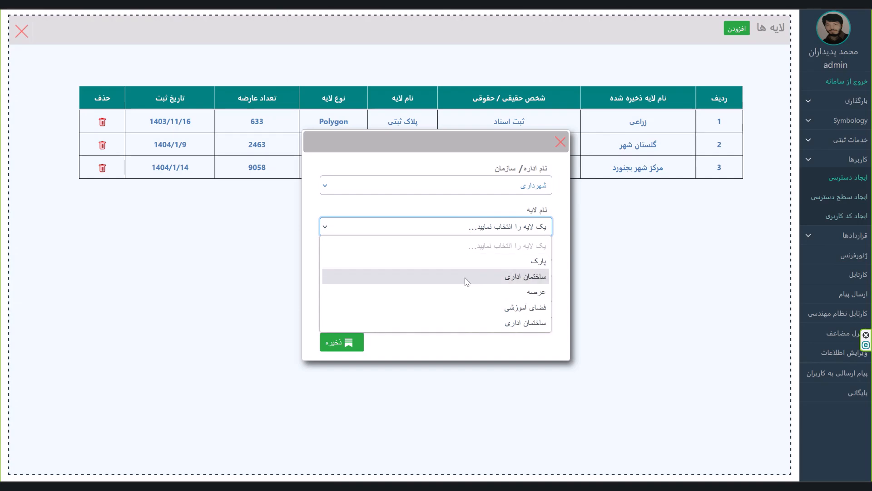
pyautogui.click(475, 306)
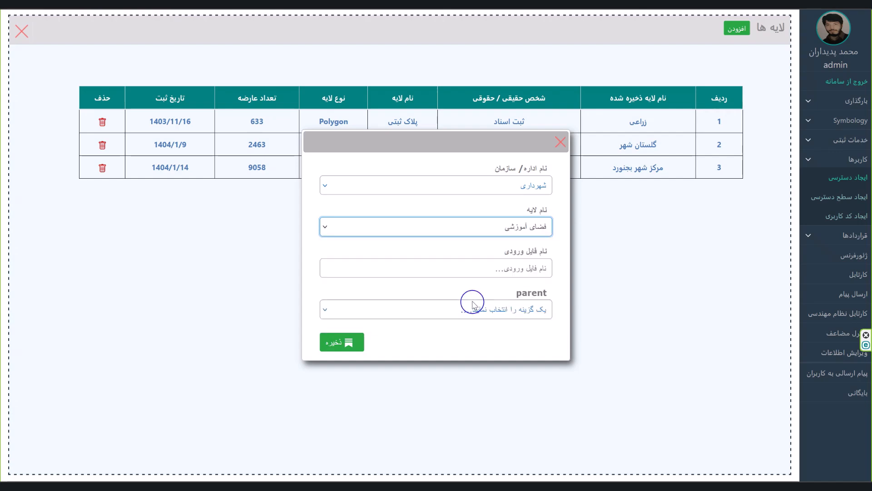
# Name the input file AA, set its parent to وکتور, save the layer and close the form
pyautogui.click(460, 267)
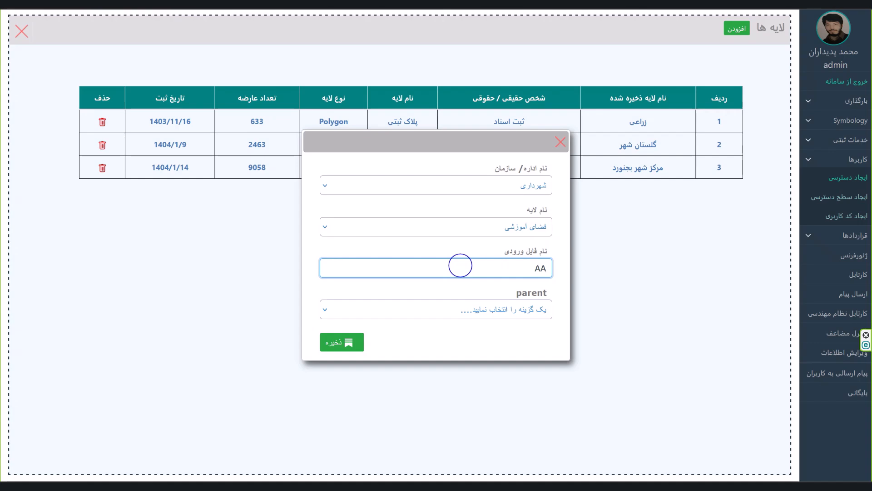
pyautogui.click(466, 313)
pyautogui.click(501, 356)
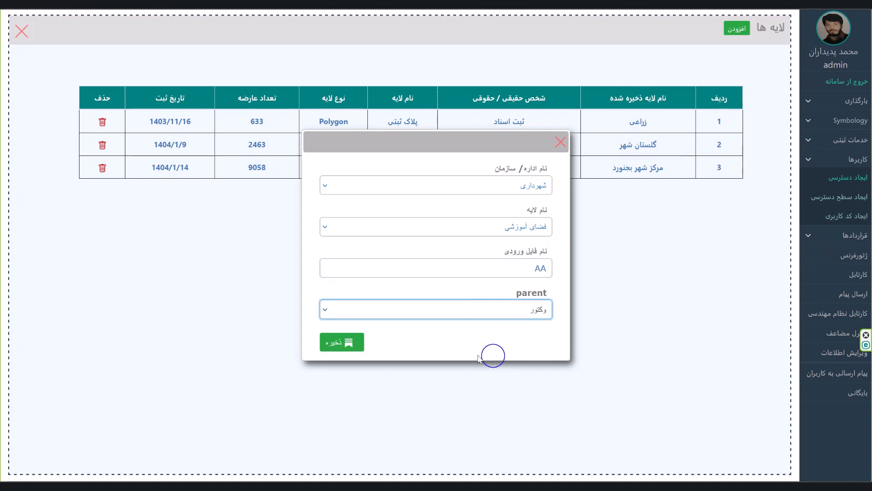
pyautogui.click(335, 342)
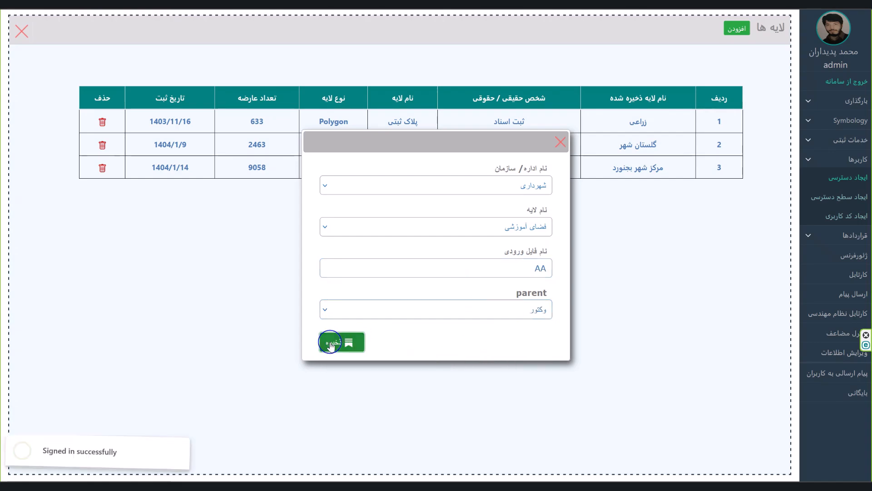
pyautogui.click(560, 142)
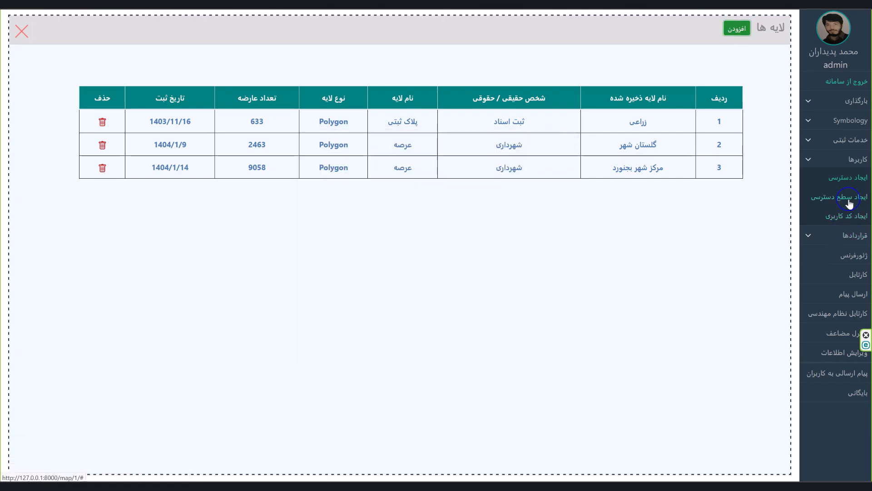
# Reload the map, check the saved layers list for layer AA and return to the map
pyautogui.click(849, 198)
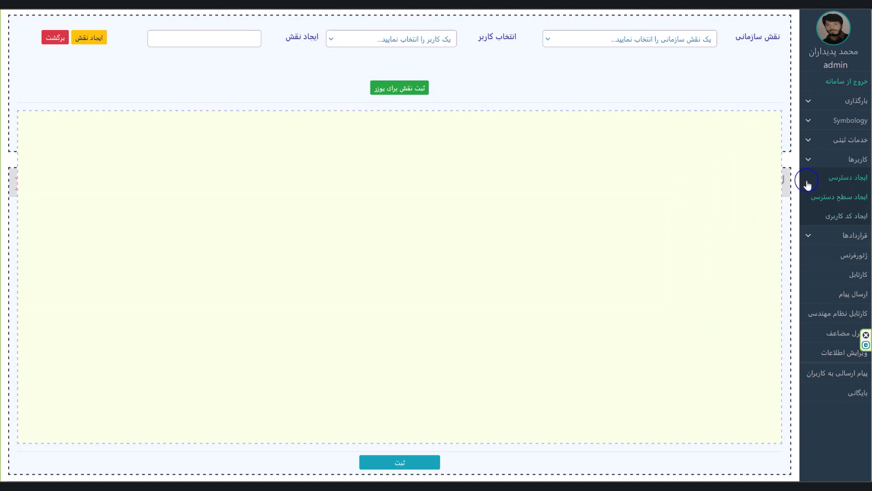
pyautogui.hotkey('alt', 'Left')
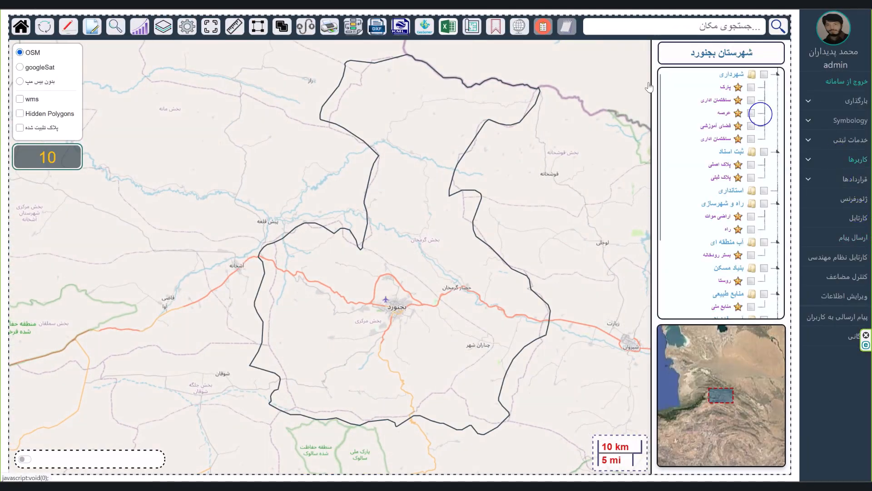
pyautogui.click(472, 26)
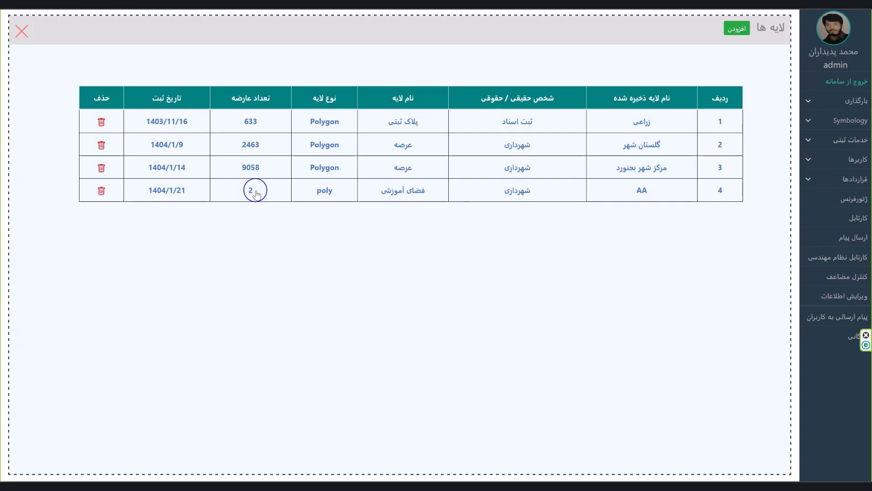
pyautogui.click(23, 33)
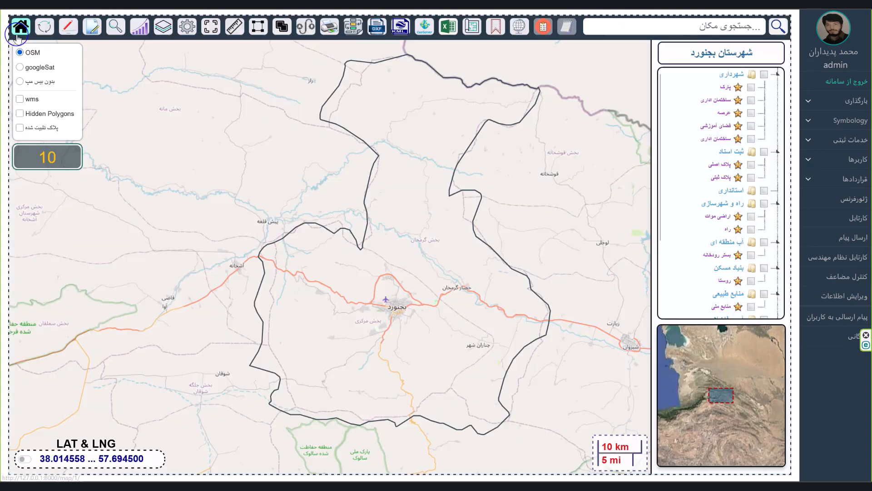
# Check which uploaded layers are available for display on the map, without loading any
pyautogui.click(848, 102)
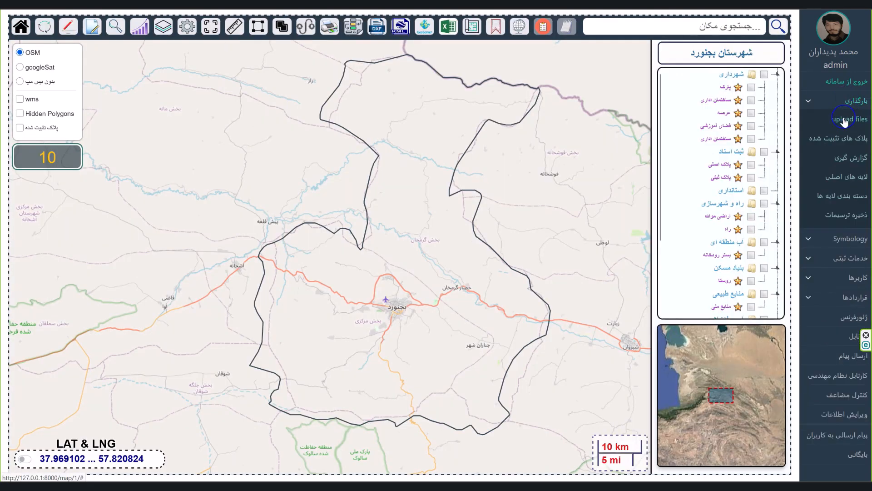
pyautogui.click(845, 121)
pyautogui.click(436, 256)
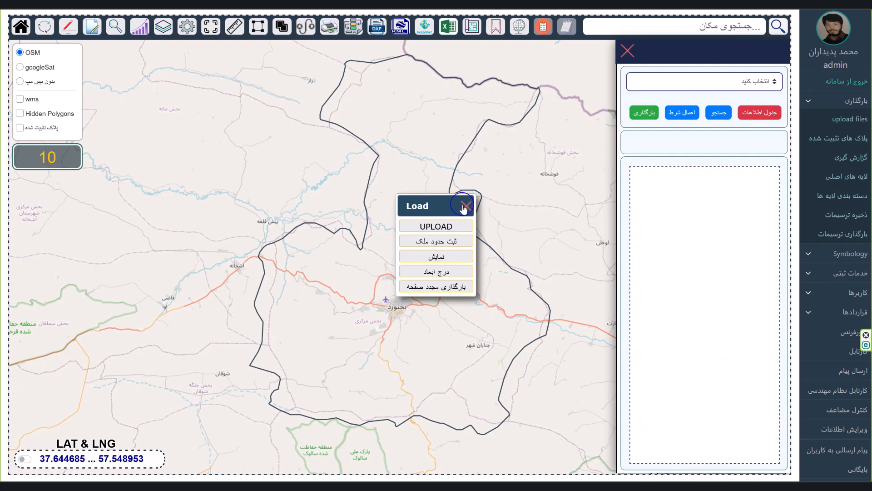
pyautogui.click(466, 207)
pyautogui.click(726, 81)
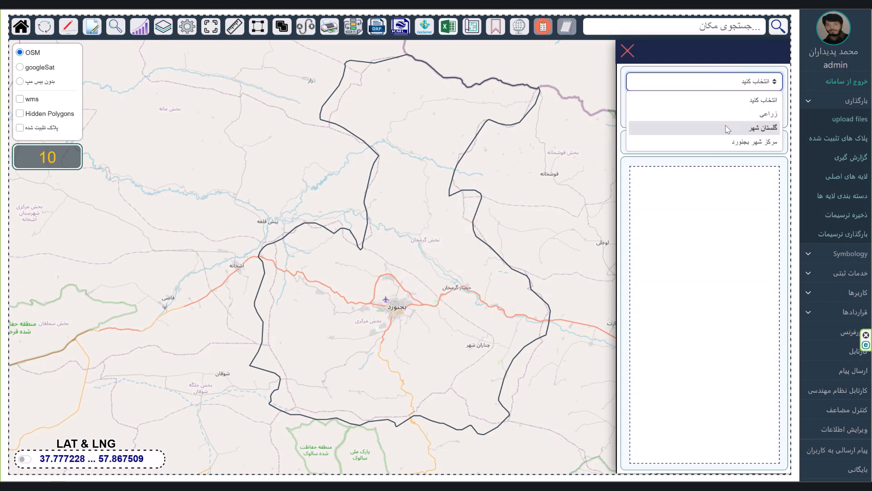
pyautogui.click(668, 61)
pyautogui.click(630, 50)
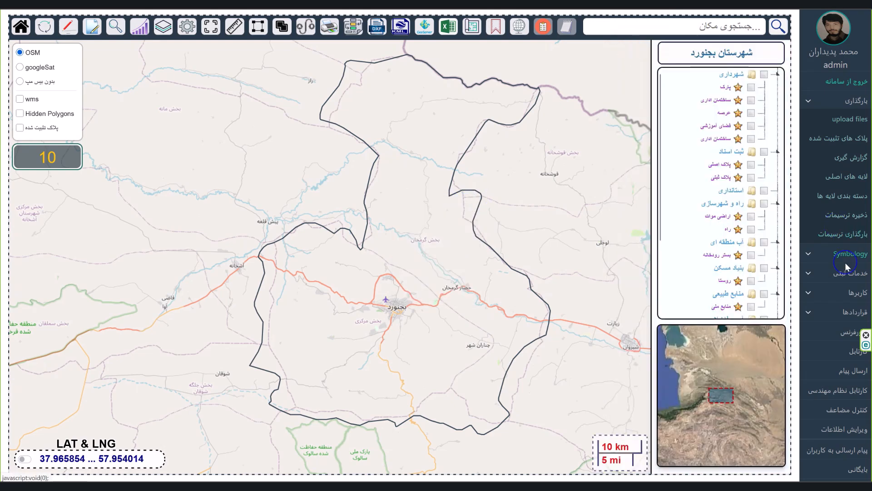
# Grant the مدیر role access to the AA layer under وکتور and save the permissions
pyautogui.click(851, 105)
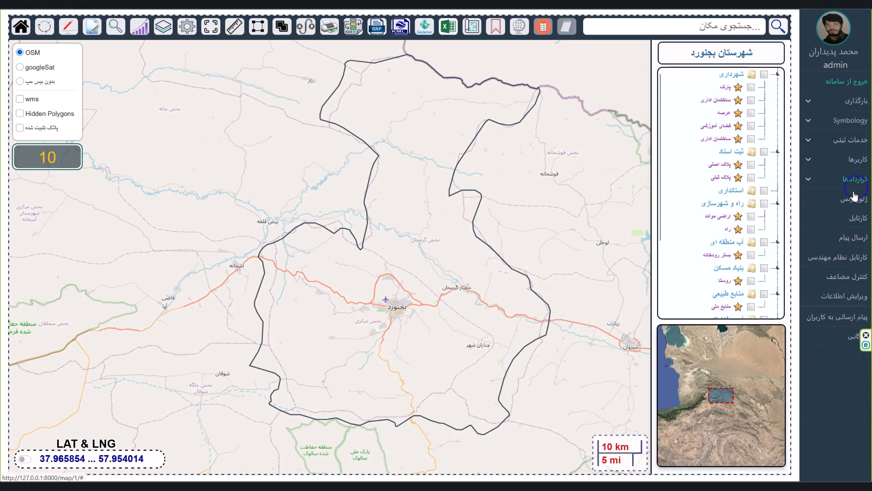
pyautogui.click(845, 164)
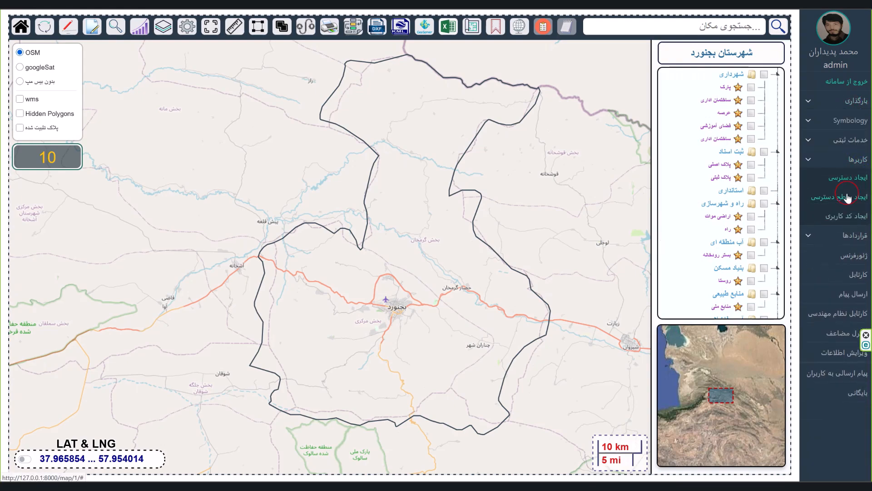
pyautogui.click(848, 178)
pyautogui.click(678, 40)
pyautogui.click(679, 71)
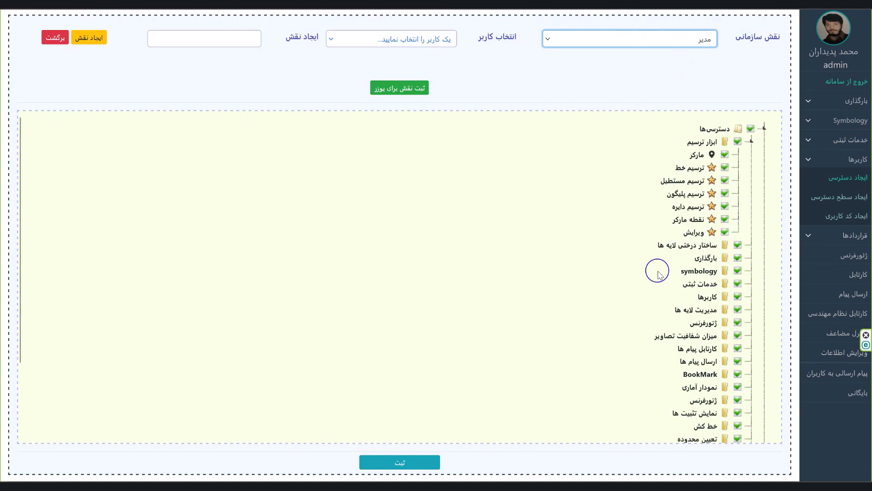
pyautogui.scroll(-4, 657, 272)
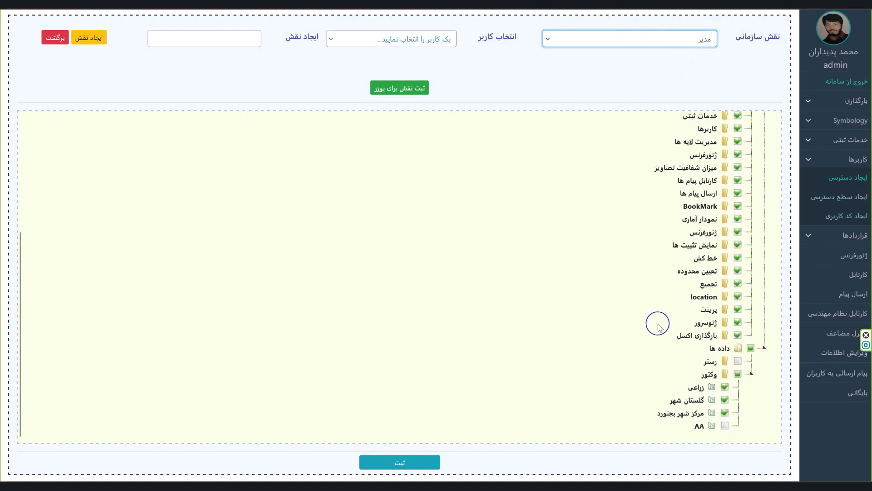
pyautogui.click(725, 425)
pyautogui.click(411, 458)
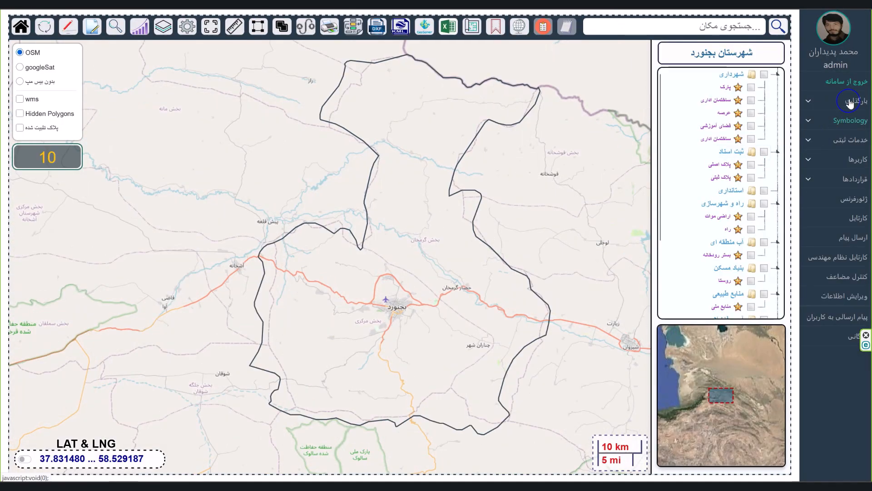
# Load the AA layer onto the map through the uploaded-layer display (نمایش)
pyautogui.click(852, 101)
pyautogui.click(851, 119)
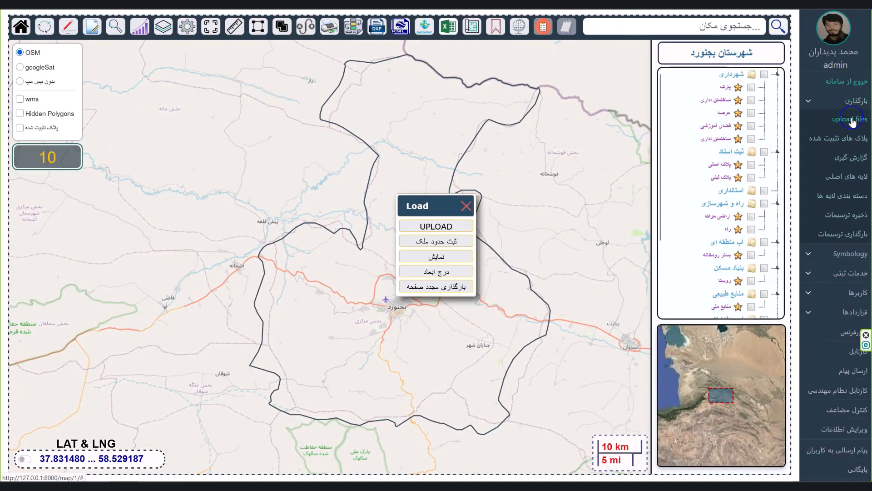
pyautogui.click(438, 255)
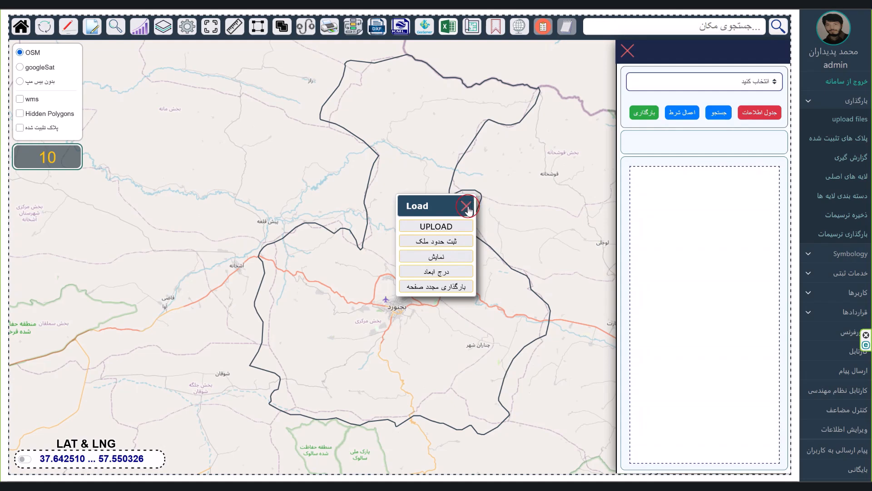
pyautogui.click(467, 206)
pyautogui.click(721, 81)
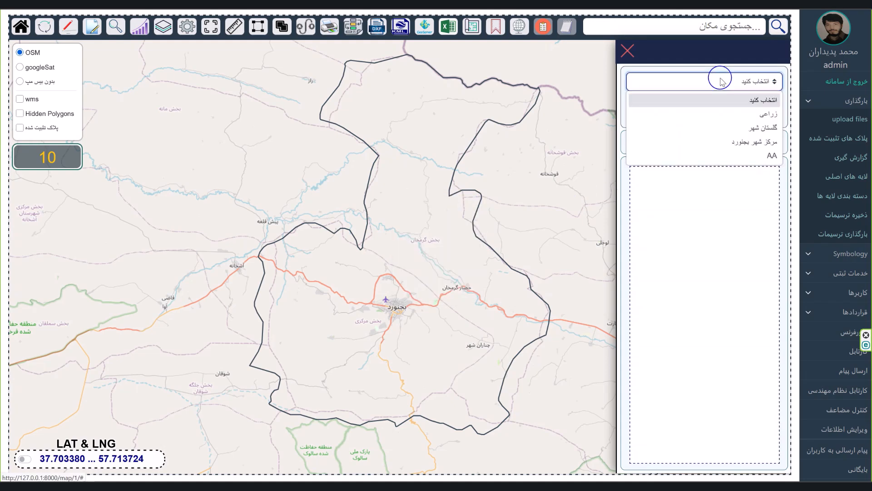
pyautogui.click(755, 156)
pyautogui.click(645, 108)
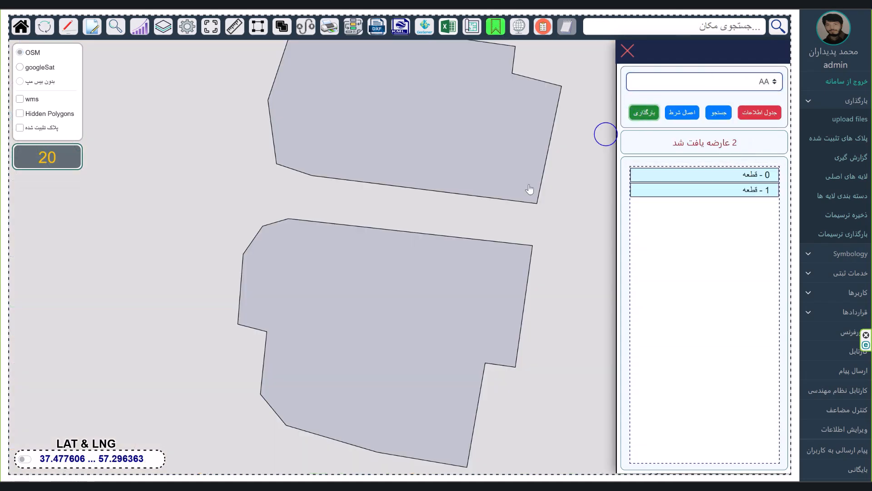
# Switch the base map to googleSat to compare the loaded AA polygons with the satellite imagery
pyautogui.scroll(-1, 307, 289)
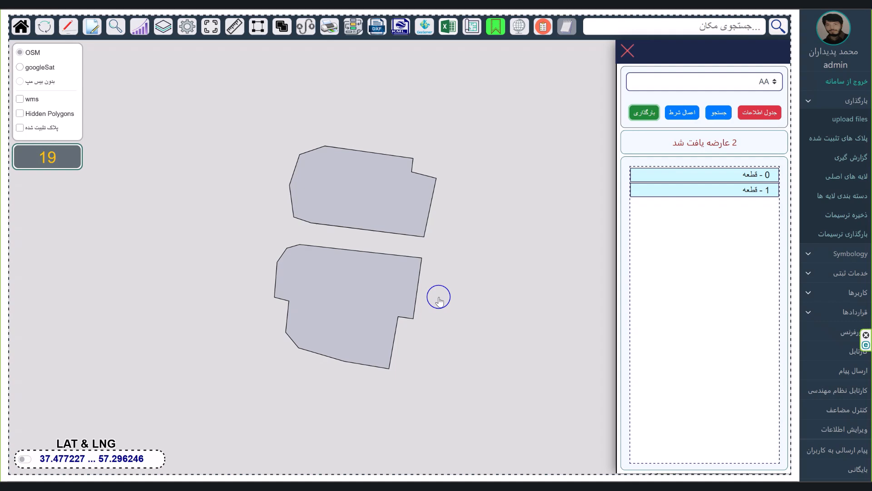
pyautogui.scroll(-1, 371, 293)
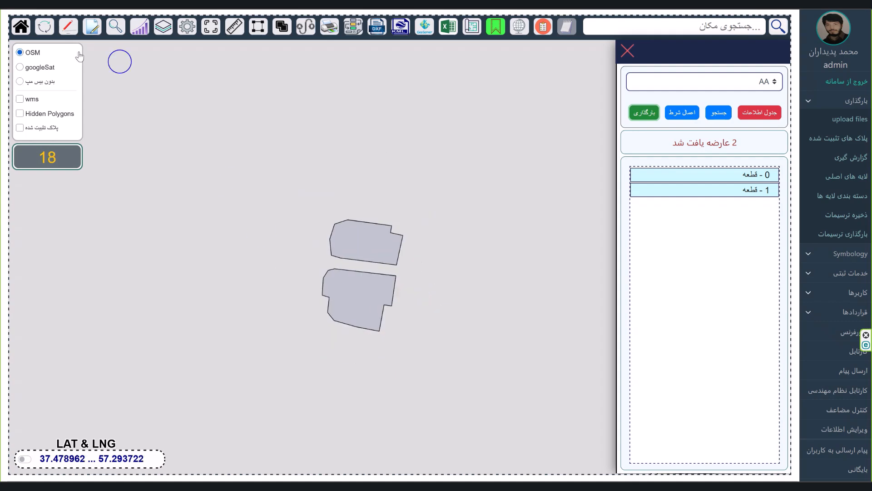
pyautogui.click(20, 68)
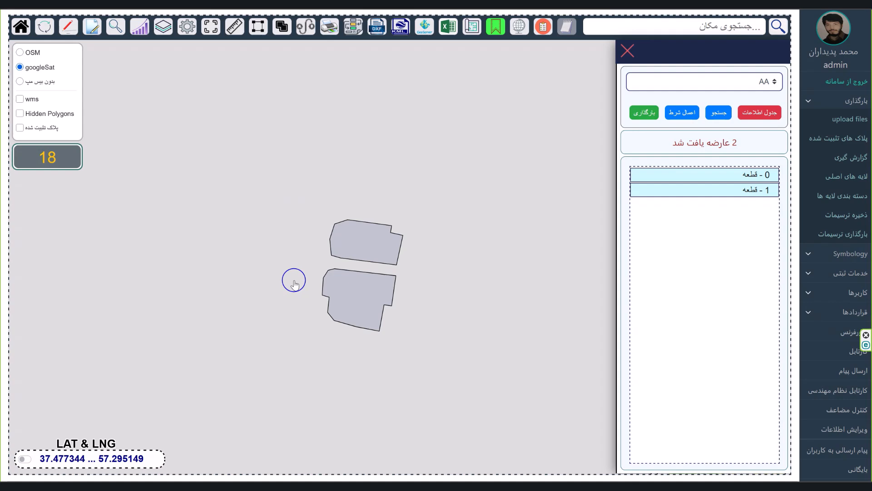
pyautogui.scroll(-1, 294, 284)
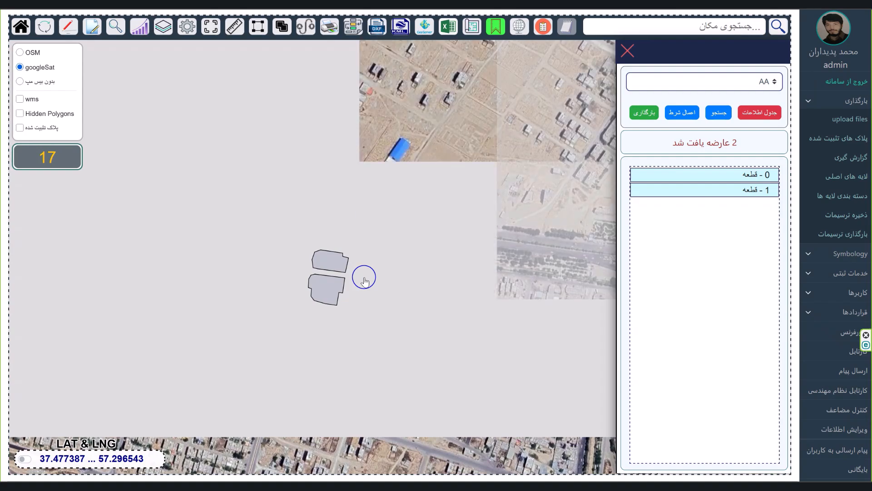
pyautogui.scroll(1, 353, 284)
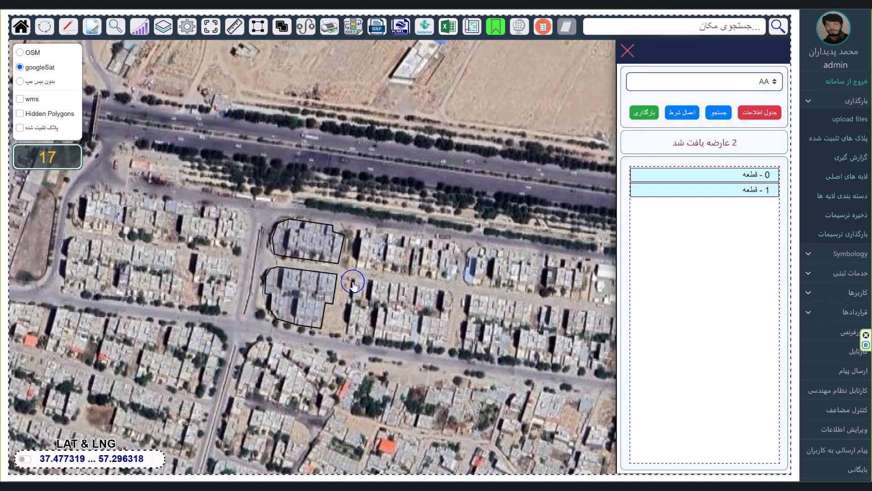
pyautogui.click(47, 27)
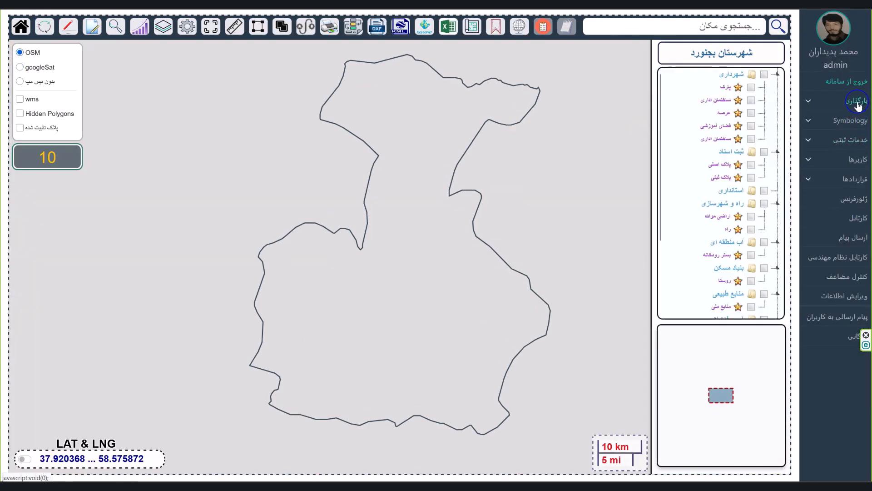
pyautogui.click(472, 26)
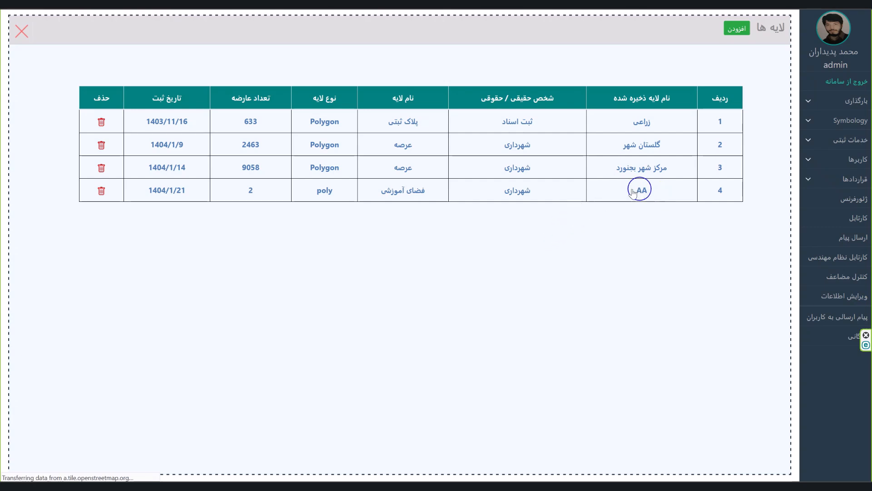
pyautogui.click(741, 29)
pyautogui.moveTo(473, 140); pyautogui.dragTo(438, 222)
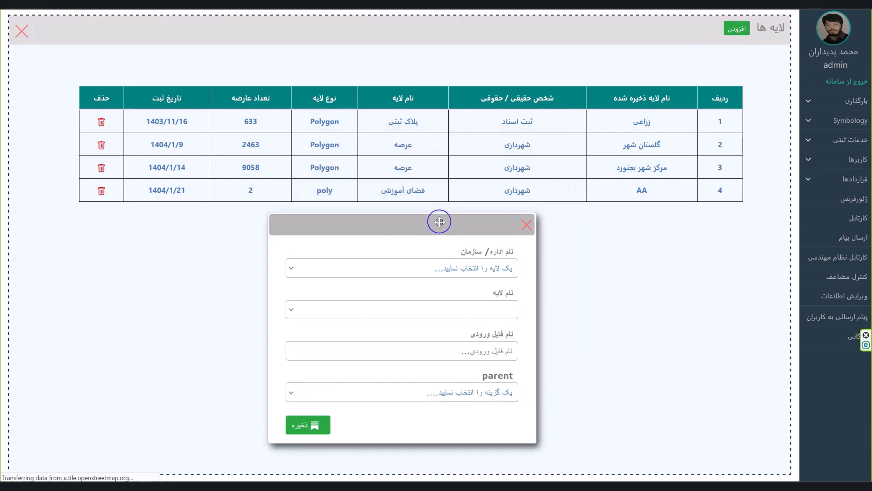
pyautogui.click(496, 194)
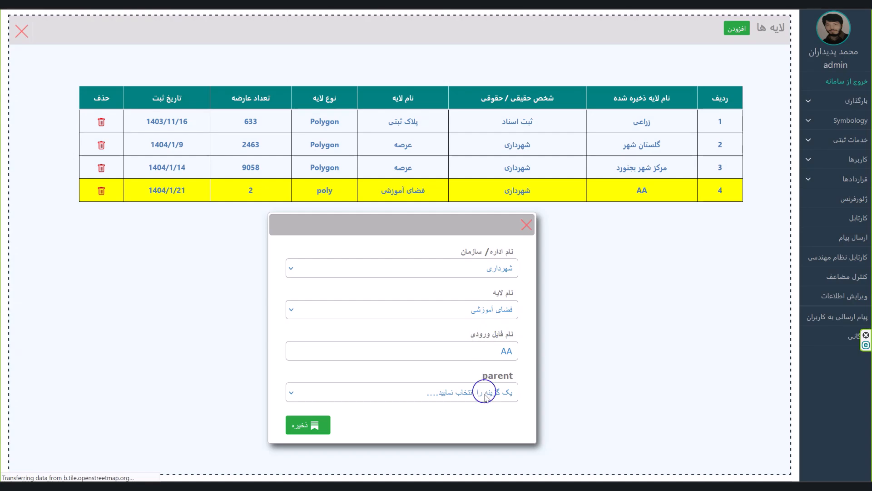
pyautogui.click(412, 388)
pyautogui.click(482, 439)
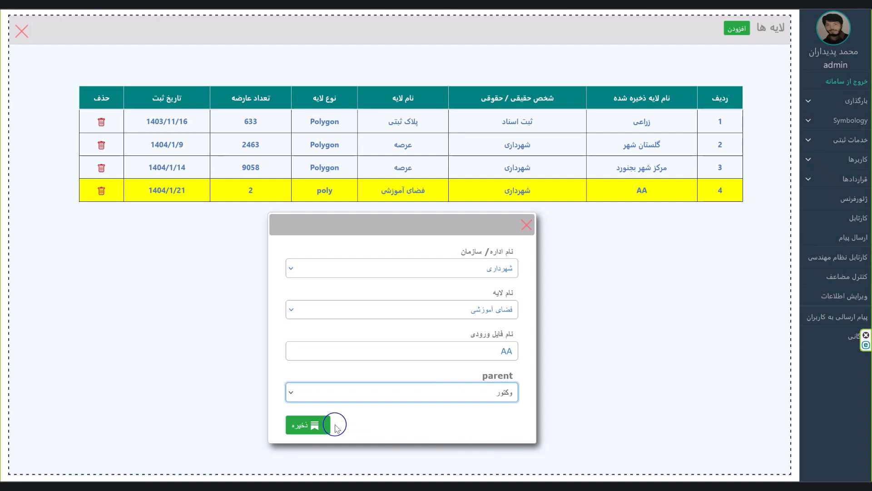
pyautogui.click(526, 226)
pyautogui.click(21, 31)
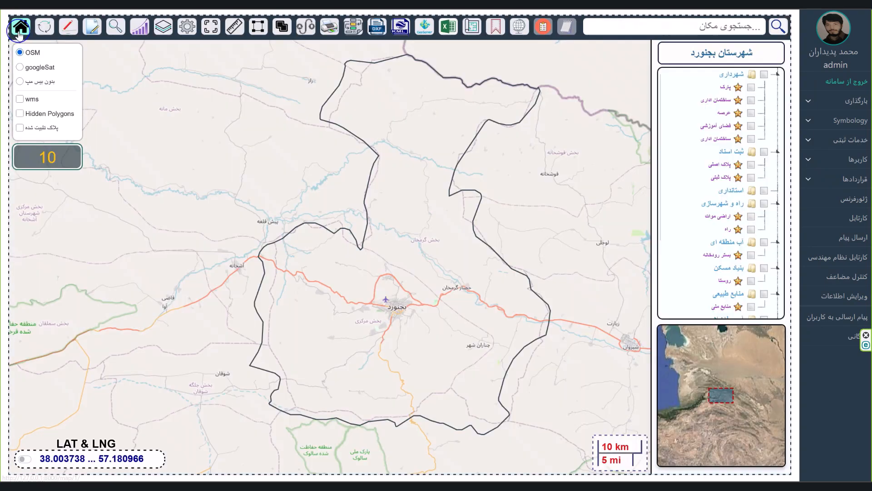
# Reload the map to clear the displayed polygons and turn on the drawing tools
pyautogui.click(41, 30)
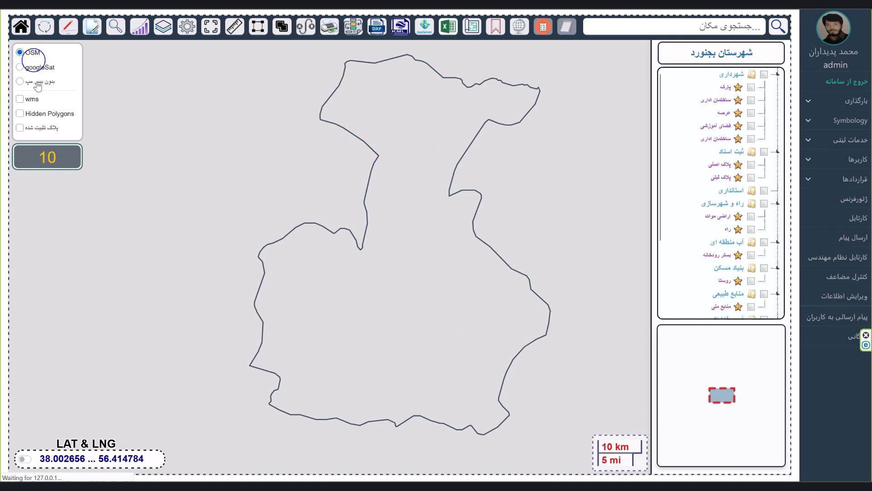
pyautogui.click(101, 29)
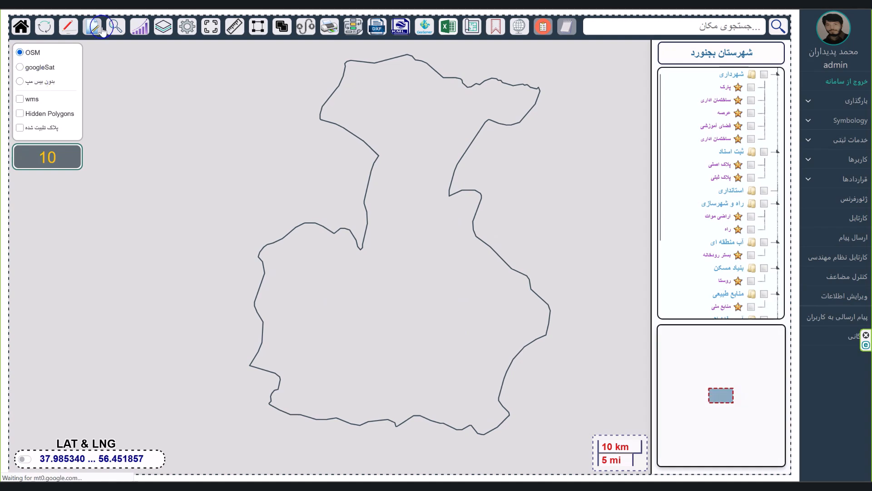
pyautogui.click(68, 26)
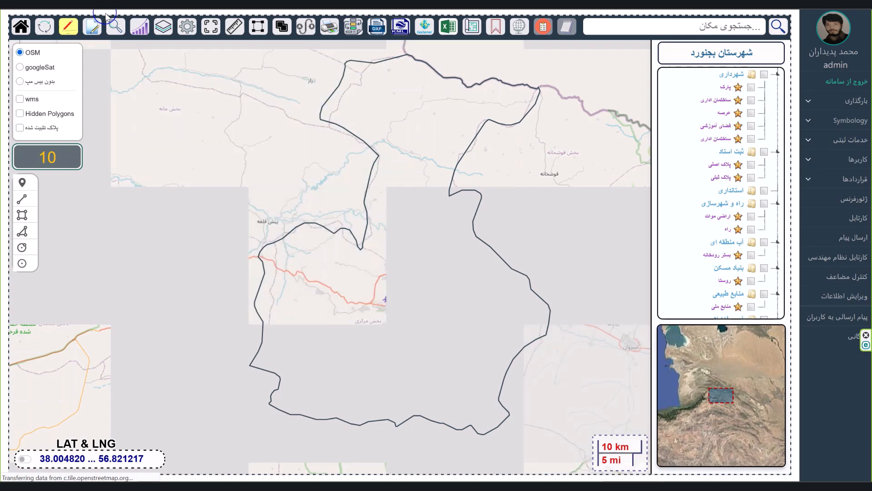
# Draw a five-vertex polygon over the block northwest of the شاهد label, south of the main boulevard, at zoom level 17
pyautogui.scroll(1, 418, 304)
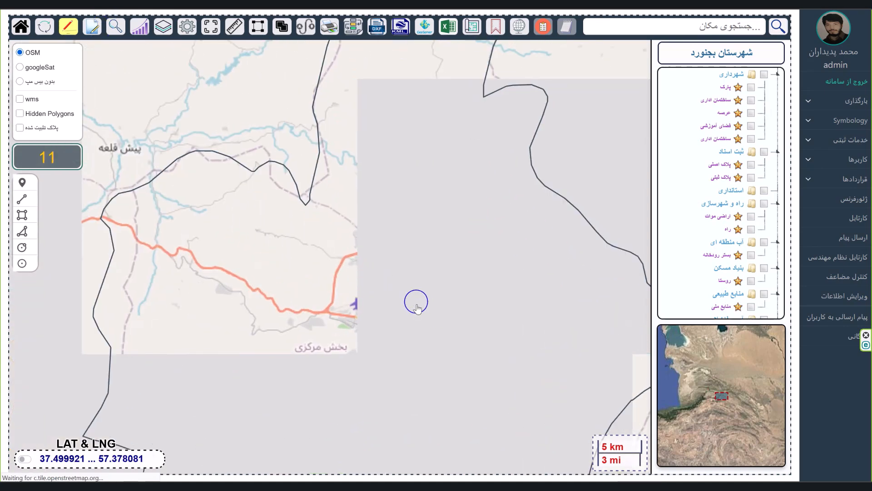
pyautogui.scroll(1, 414, 314)
pyautogui.moveTo(252, 304); pyautogui.dragTo(120, 234)
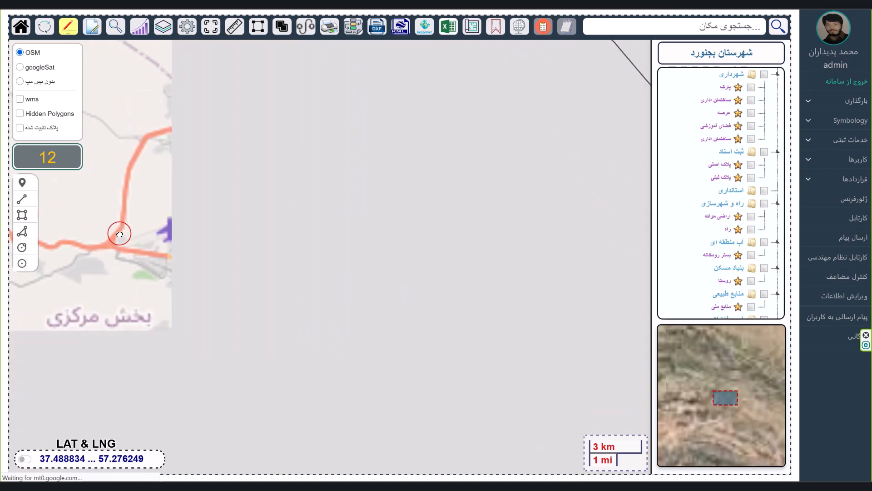
pyautogui.scroll(1, 195, 245)
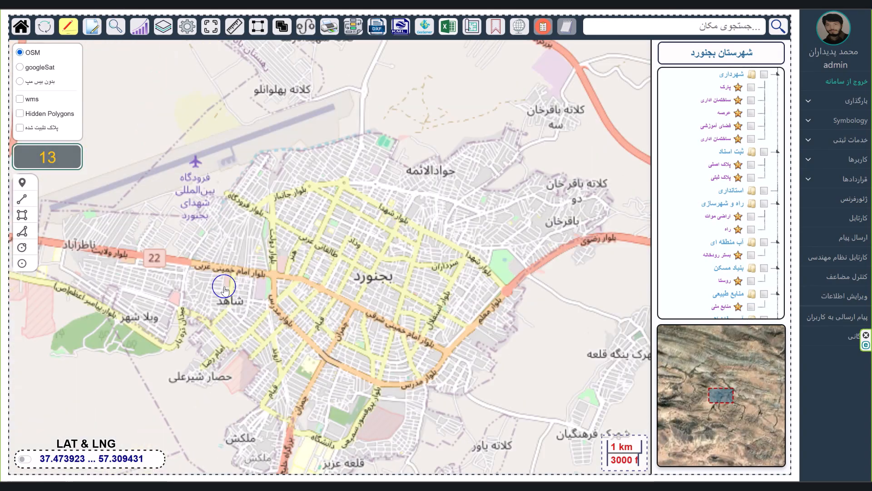
pyautogui.scroll(2, 224, 289)
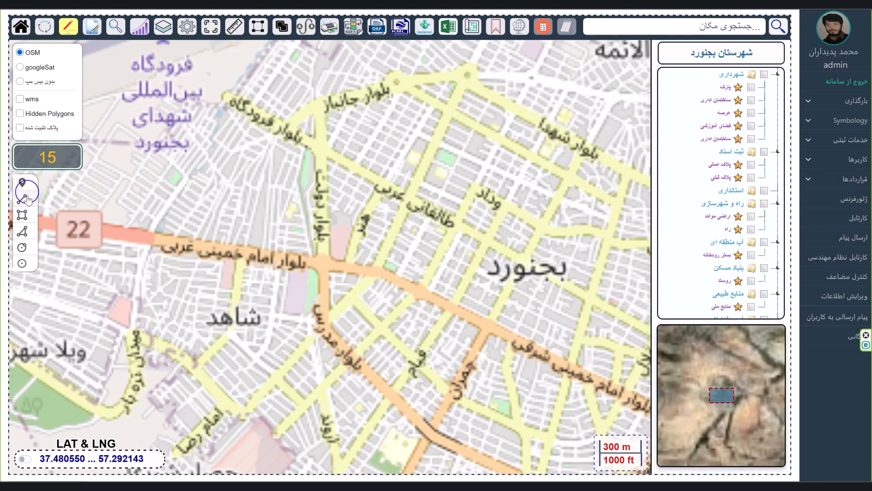
pyautogui.scroll(2, 132, 292)
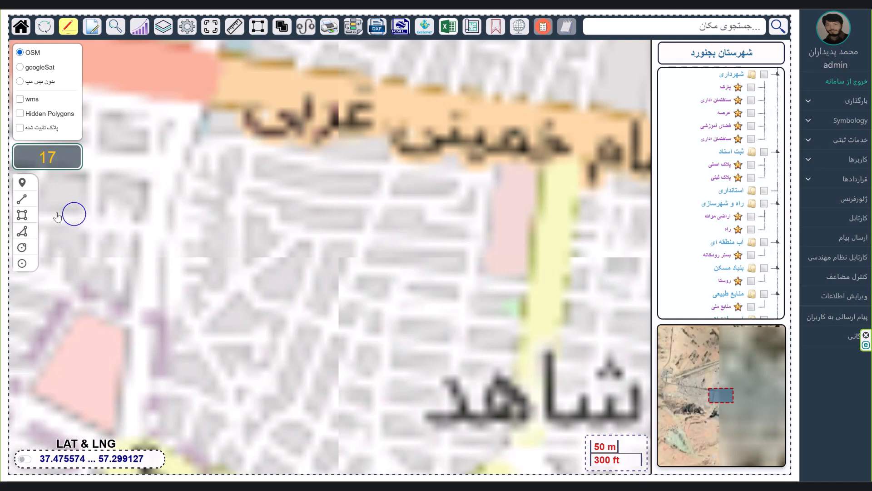
pyautogui.click(22, 231)
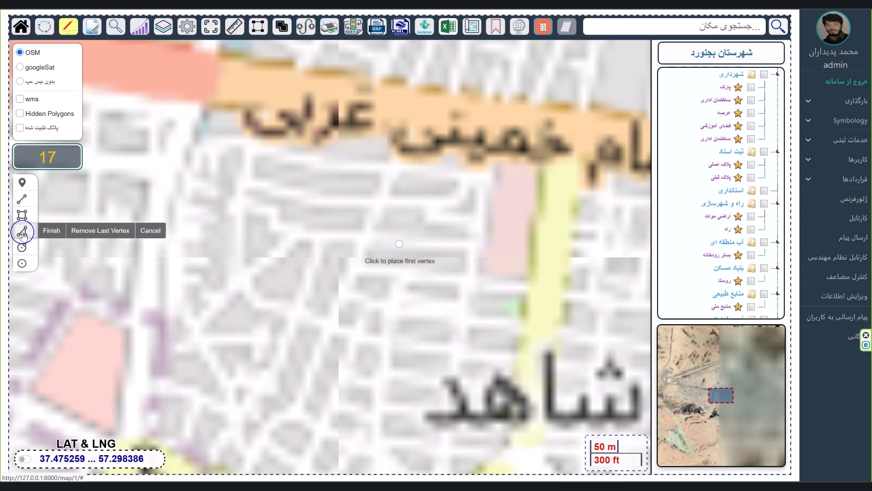
pyautogui.click(293, 299)
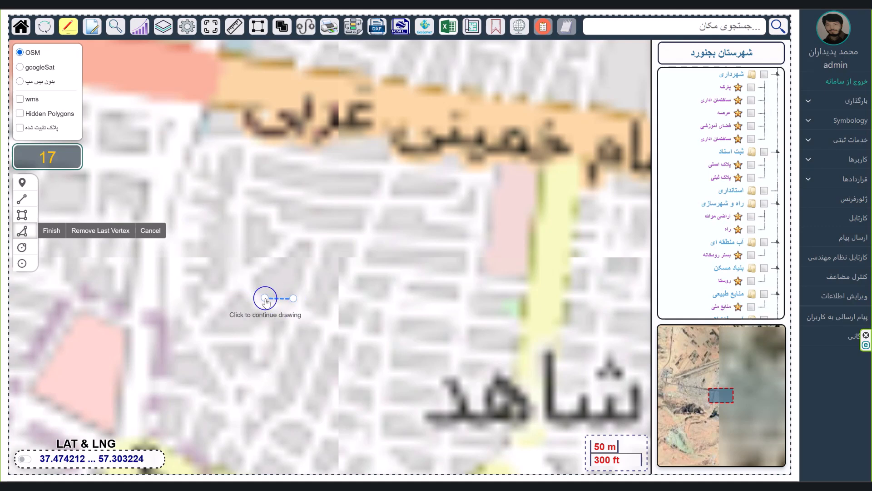
pyautogui.click(264, 298)
pyautogui.click(255, 276)
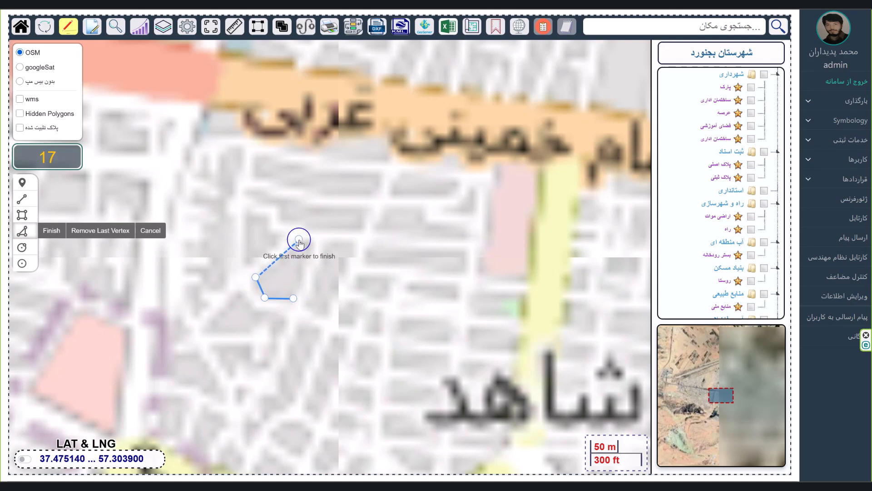
pyautogui.click(299, 239)
pyautogui.click(312, 239)
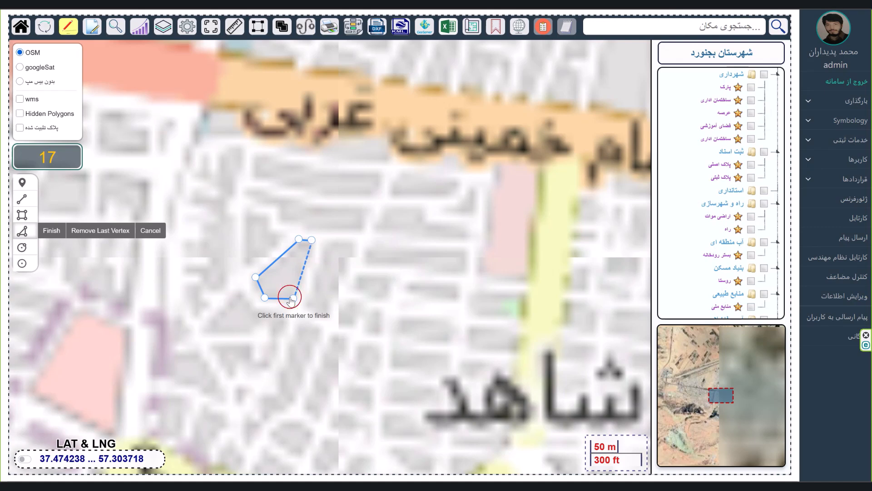
pyautogui.click(293, 299)
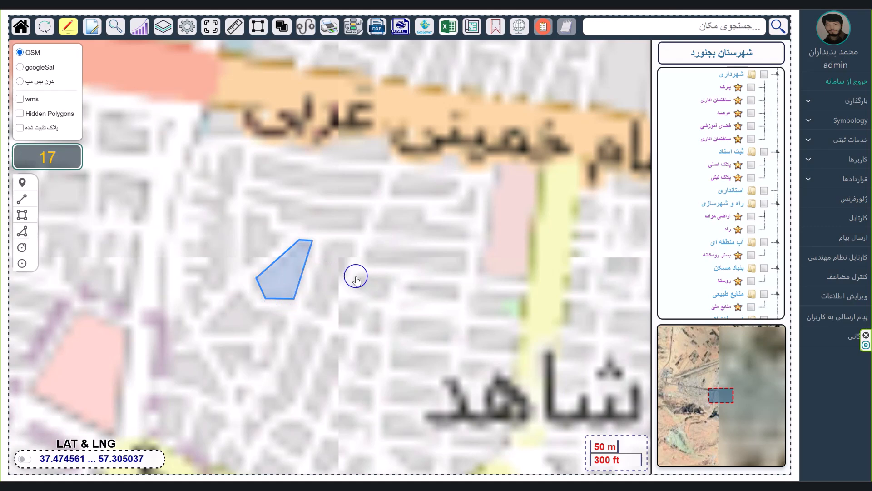
# Save the drawn polygon into the existing AA layer (شهرداری, فضای آموزشی) with وکتور as its parent
pyautogui.click(478, 28)
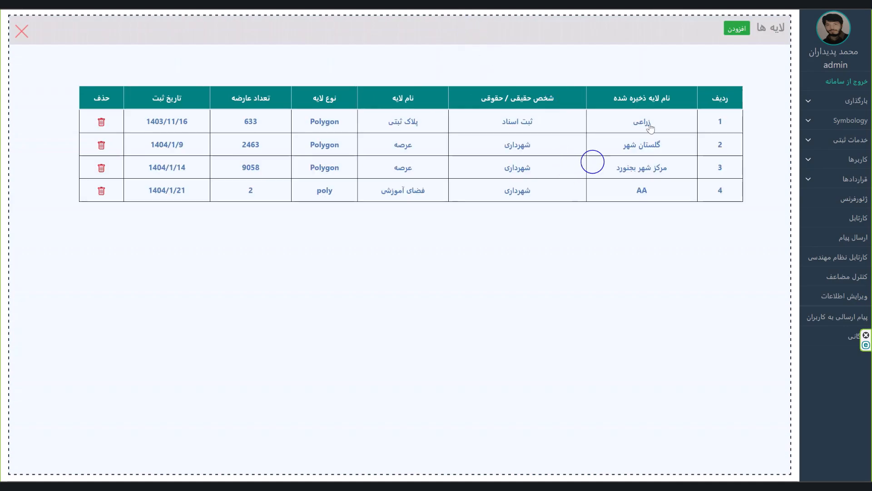
pyautogui.click(737, 29)
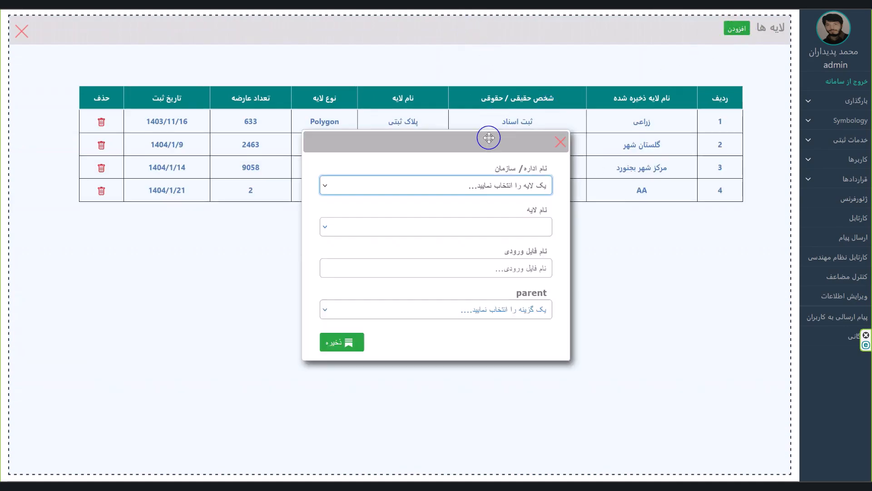
pyautogui.moveTo(489, 138); pyautogui.dragTo(433, 250)
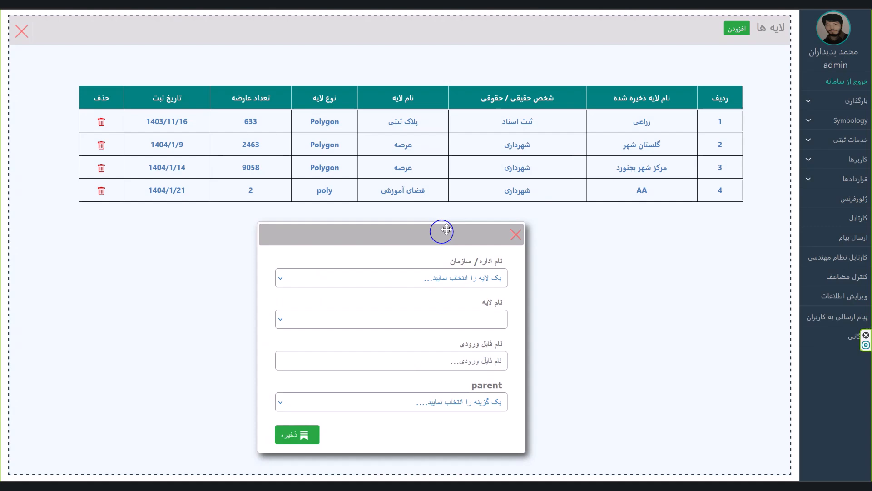
pyautogui.click(544, 191)
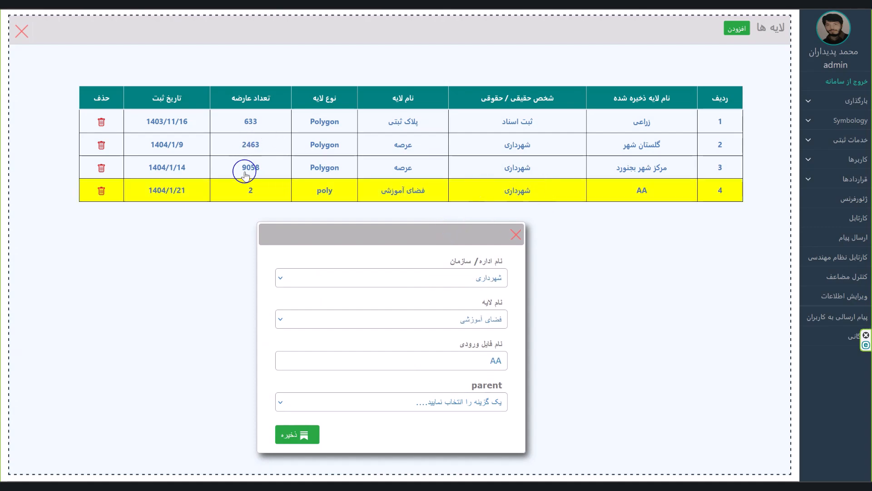
pyautogui.click(427, 401)
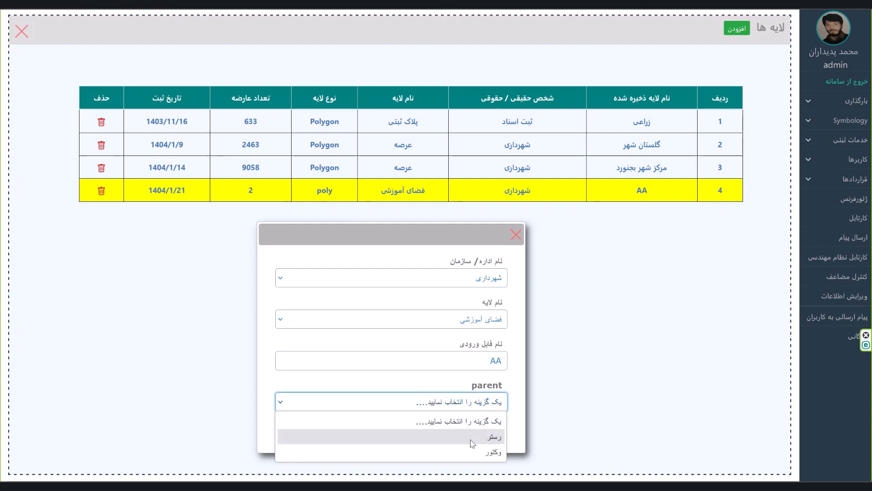
pyautogui.click(459, 451)
pyautogui.click(288, 434)
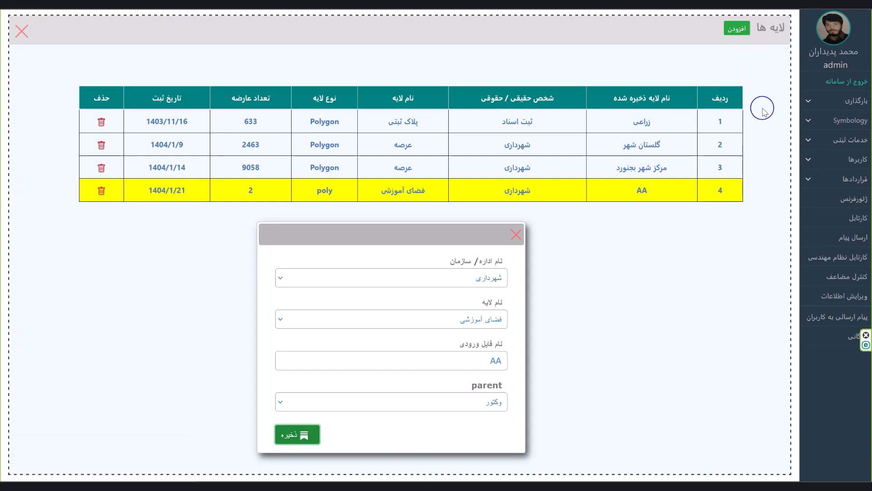
pyautogui.click(516, 234)
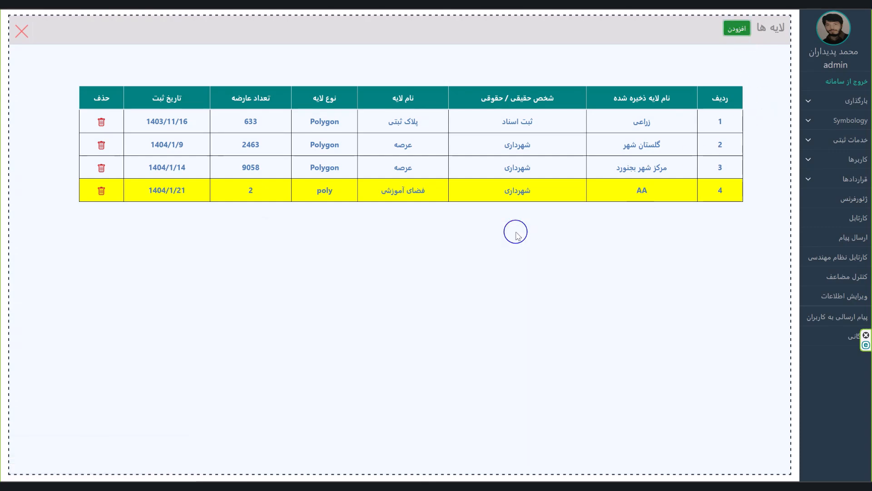
# Reopen the saved-layers list to check the AA layer's feature count, and return to the map
pyautogui.click(21, 31)
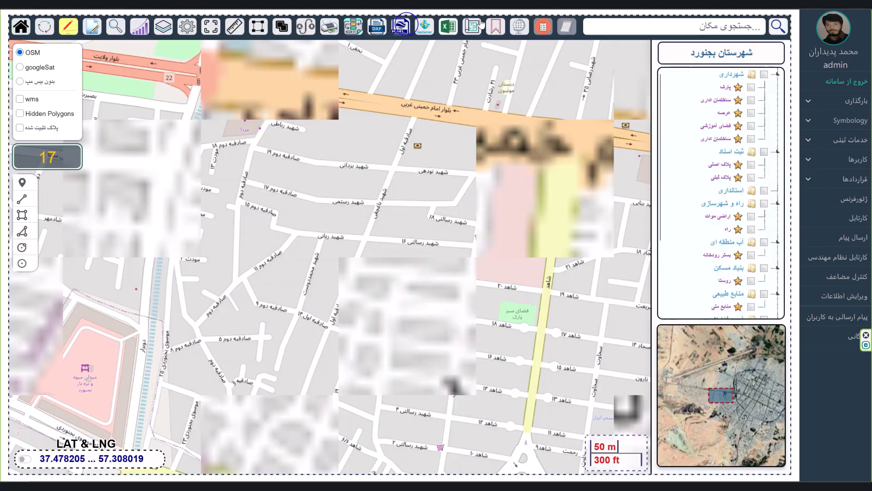
pyautogui.click(473, 26)
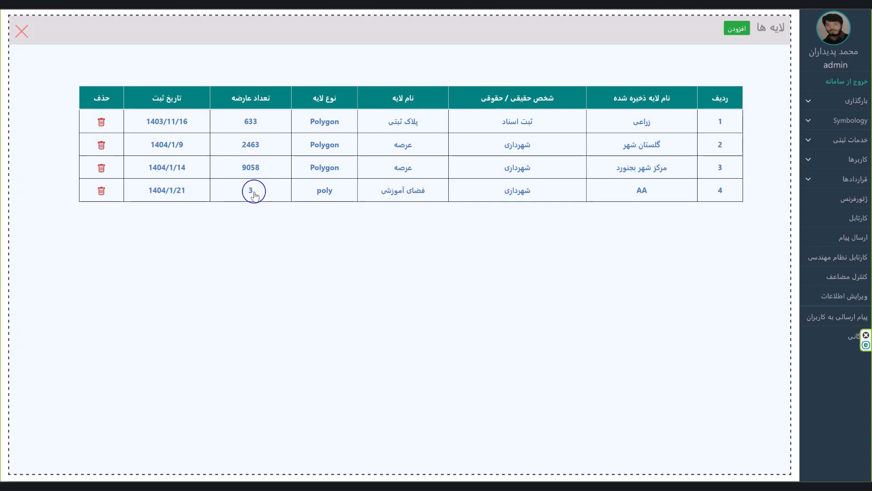
pyautogui.click(23, 32)
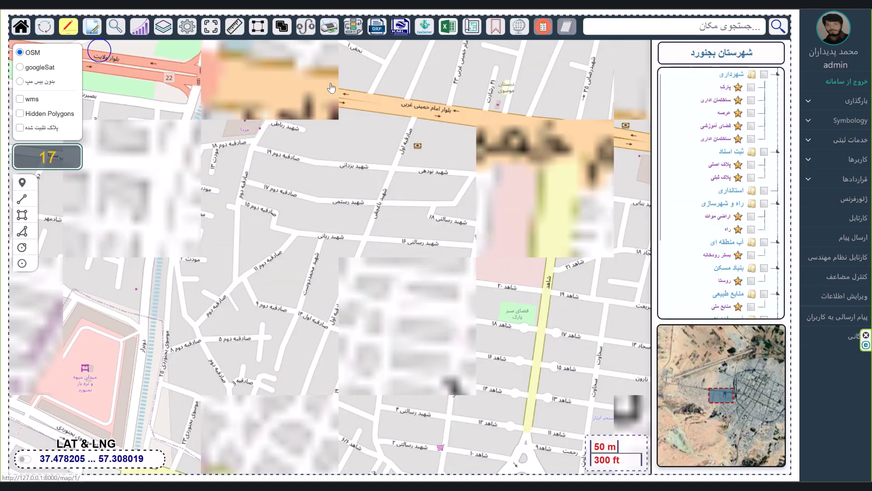
# Load the AA layer onto the map (بارگذاری) from the uploaded layers and view all its polygons
pyautogui.click(840, 106)
pyautogui.click(840, 165)
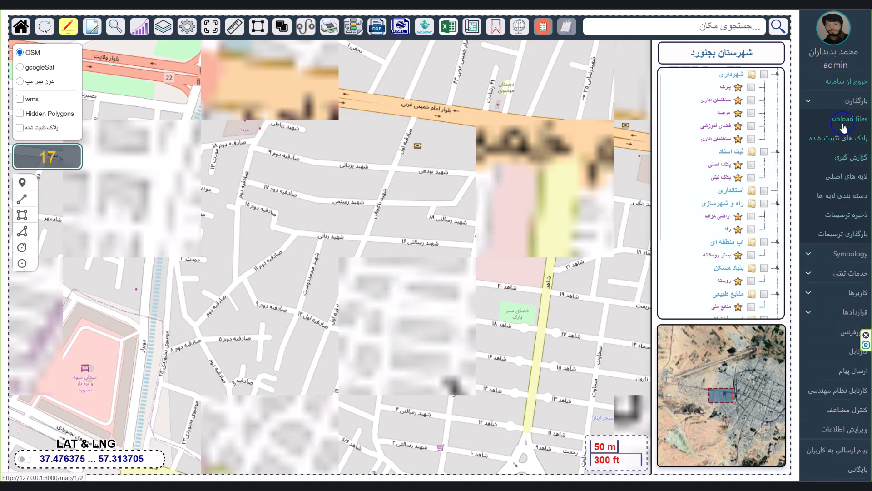
pyautogui.click(466, 206)
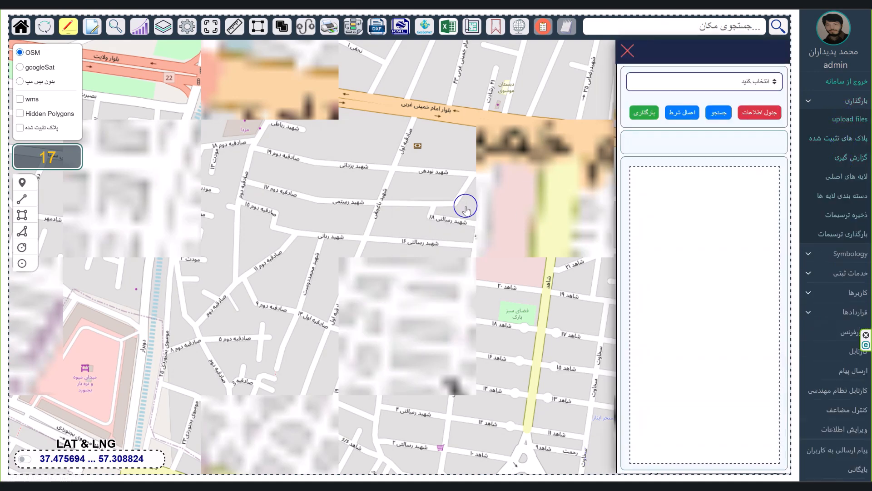
pyautogui.click(748, 82)
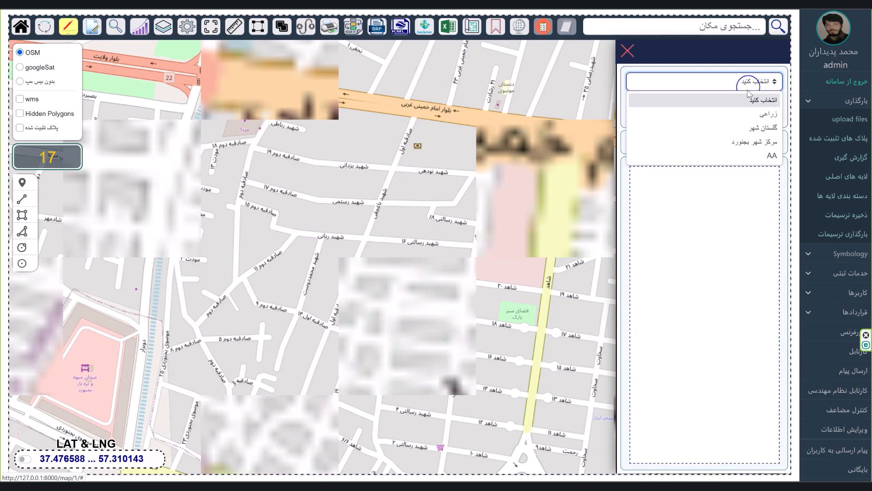
pyautogui.click(739, 156)
pyautogui.click(653, 116)
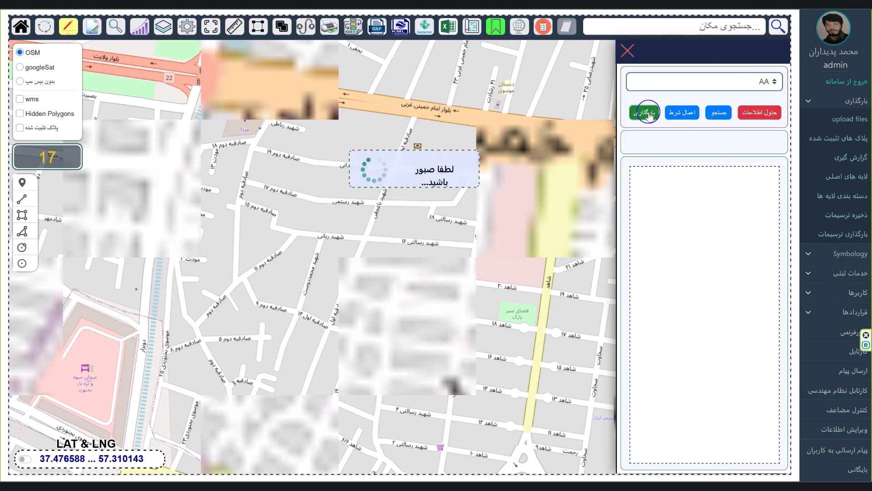
pyautogui.scroll(-1, 351, 240)
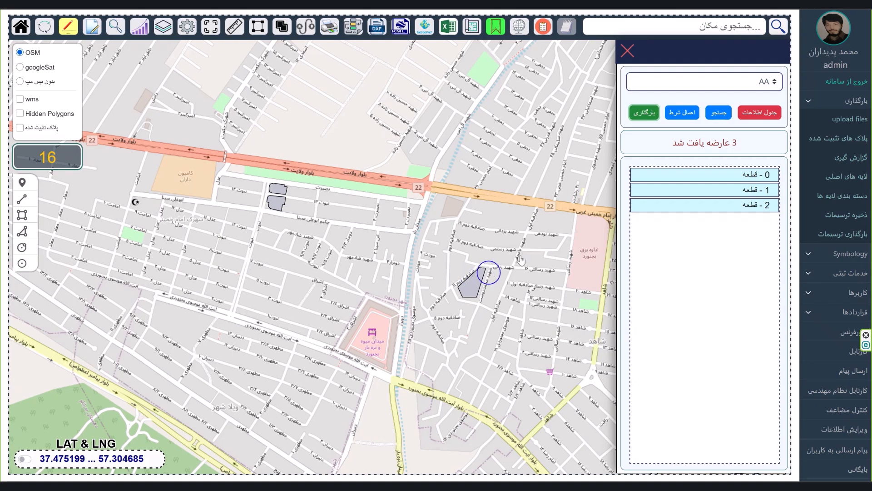
# Open the AA layer's attribute table, show the first row's polygon on the map, and return to the table
pyautogui.click(764, 113)
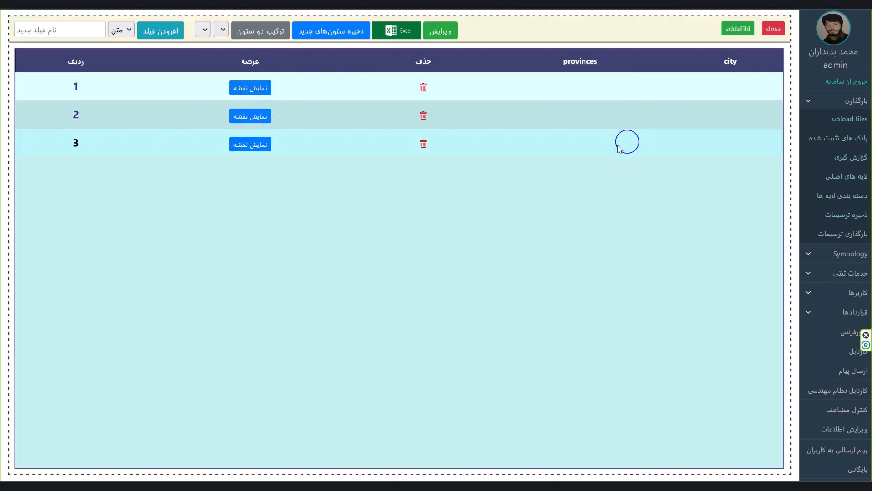
pyautogui.click(256, 90)
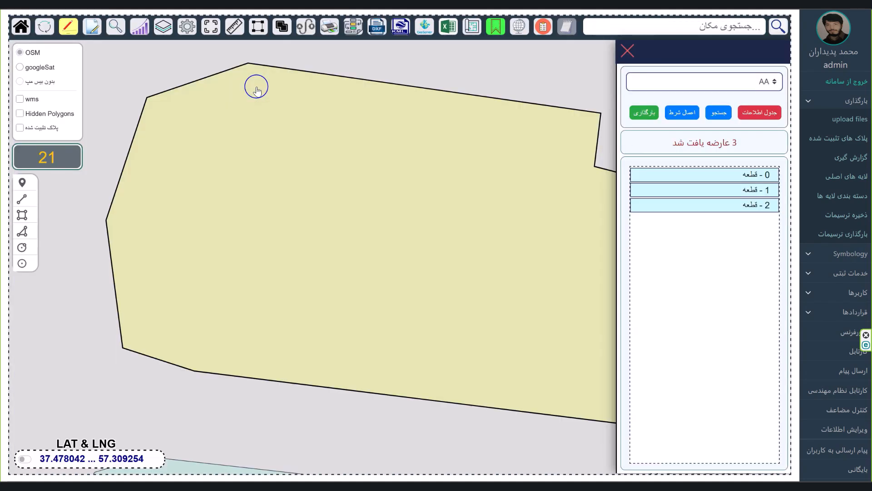
pyautogui.click(764, 114)
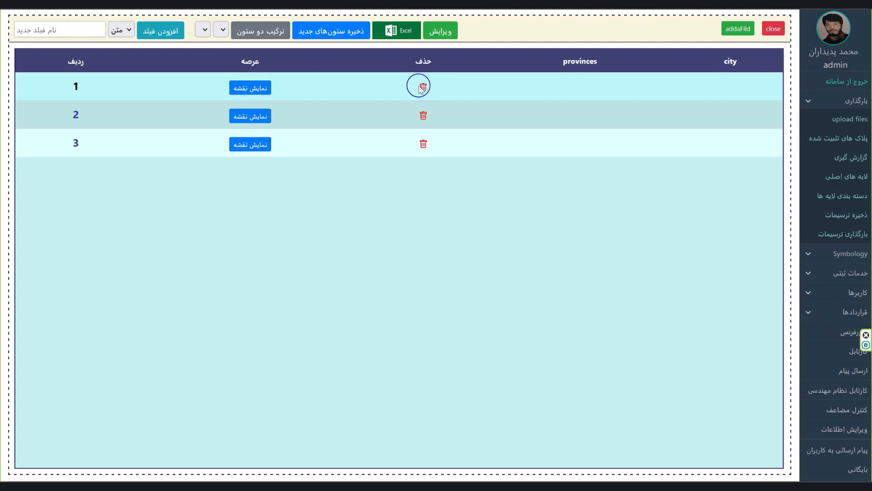
# Add a column named id to the AA attribute table, using ID as its column value
pyautogui.click(738, 28)
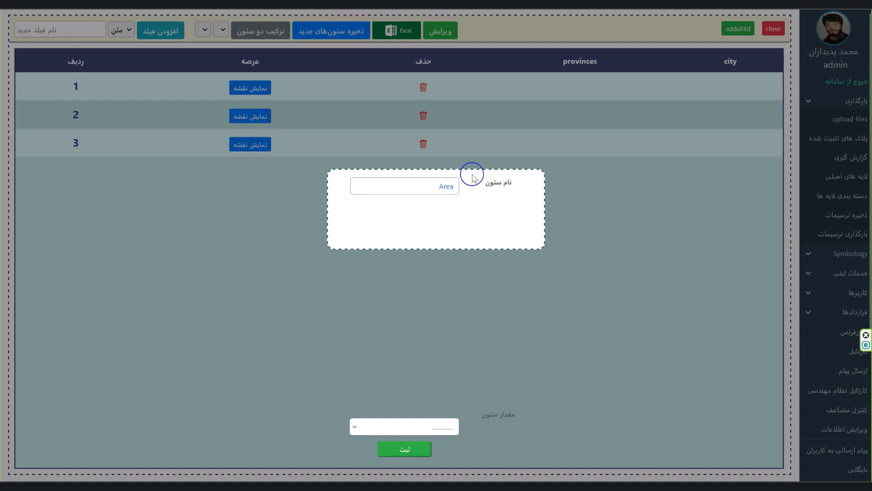
pyautogui.press('F5')
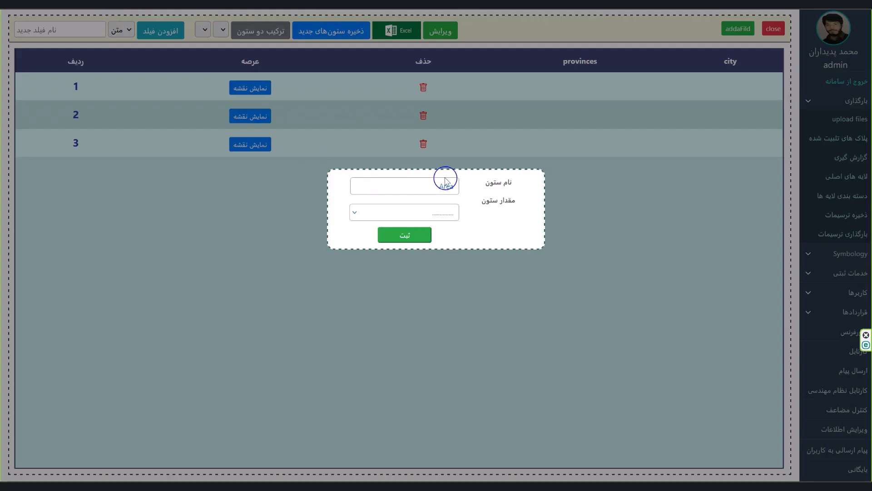
pyautogui.click(421, 182)
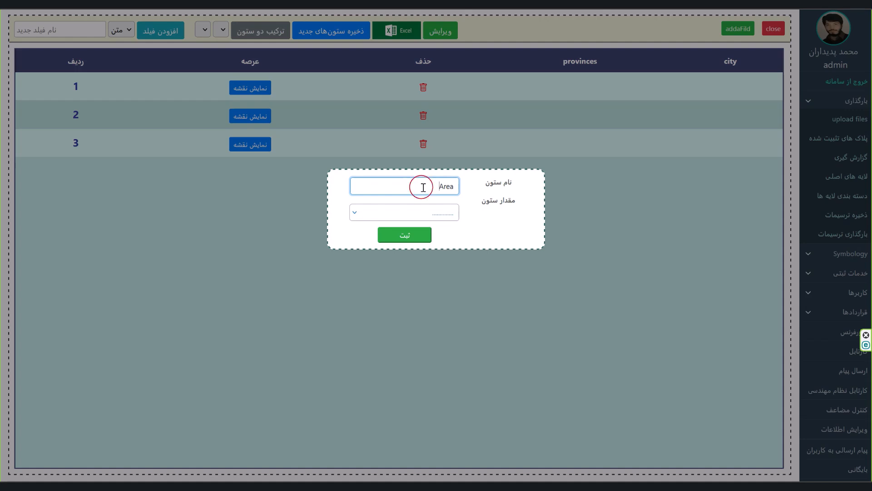
pyautogui.moveTo(421, 182); pyautogui.dragTo(506, 185)
pyautogui.write('id')
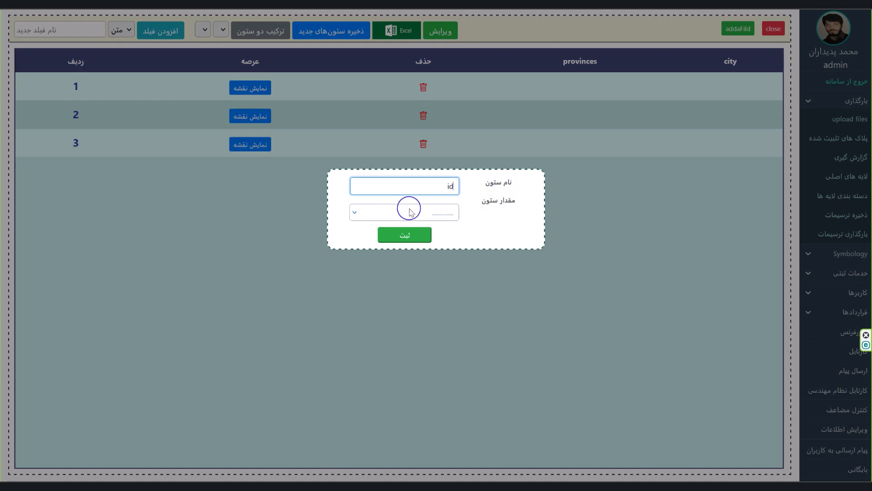
pyautogui.click(411, 212)
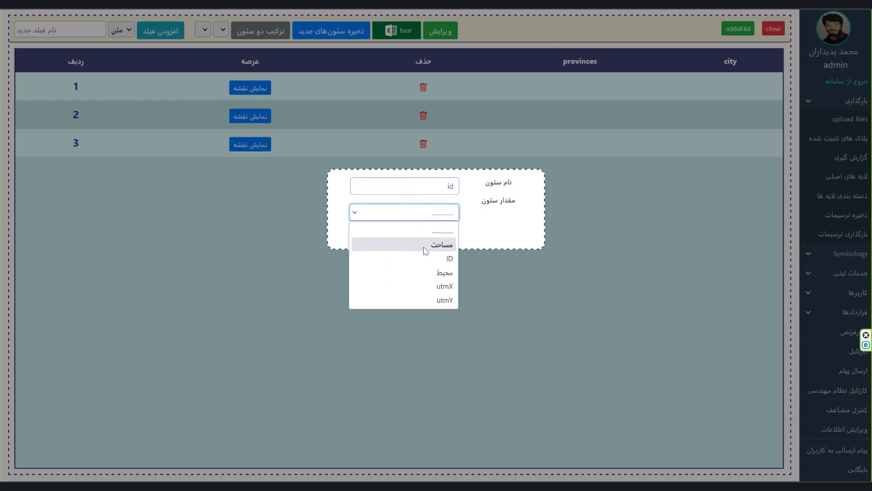
pyautogui.click(427, 258)
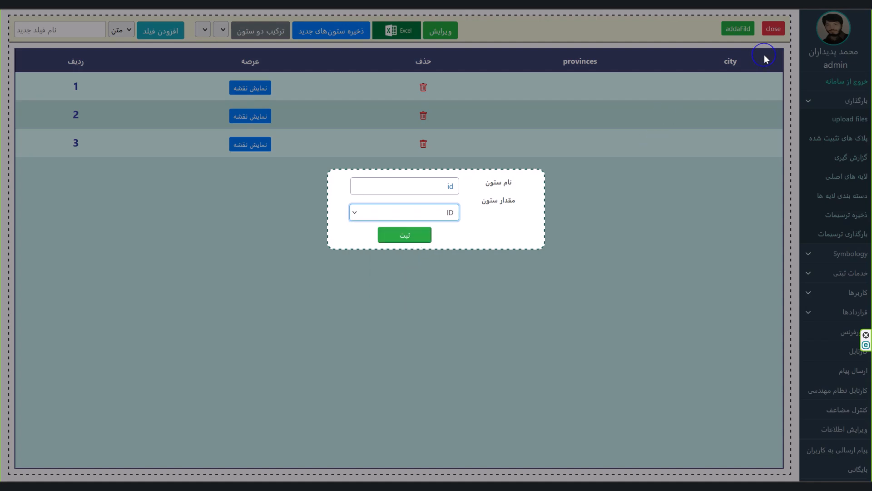
pyautogui.click(386, 238)
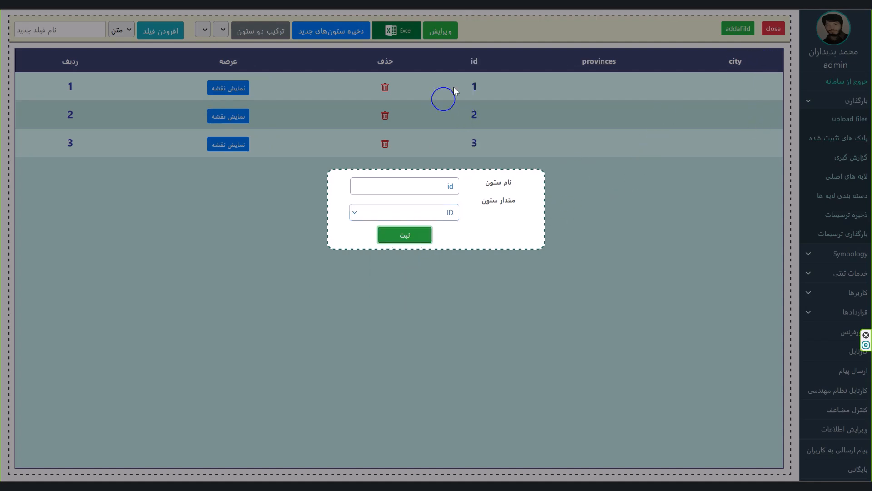
# Add a column named Area with مساحت as its value, and close the add-field dialog
pyautogui.click(429, 186)
pyautogui.moveTo(430, 187); pyautogui.dragTo(492, 194)
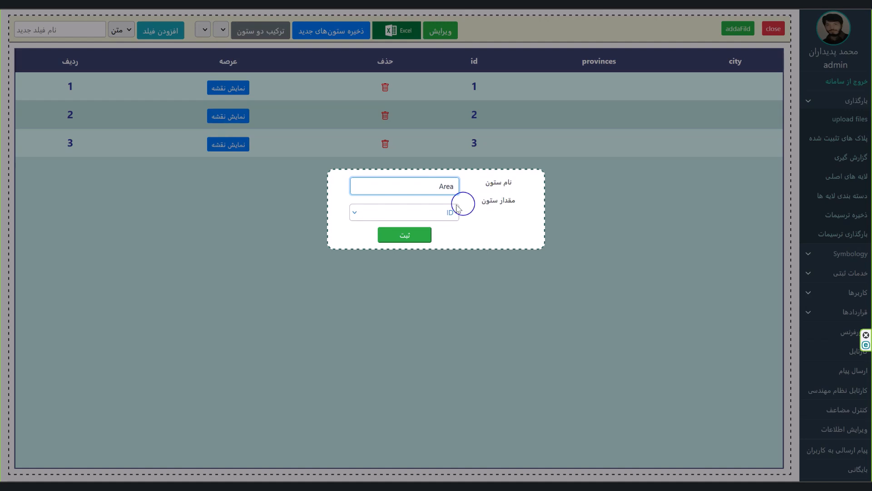
pyautogui.click(433, 210)
pyautogui.click(434, 248)
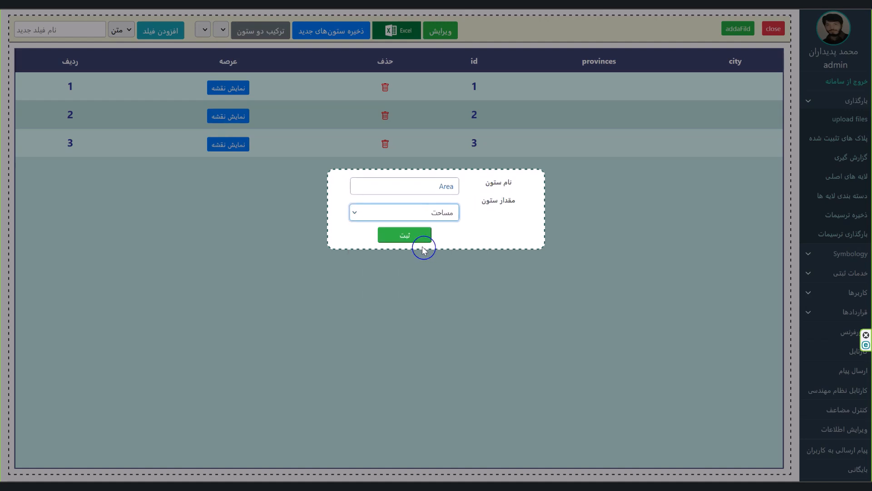
pyautogui.click(405, 234)
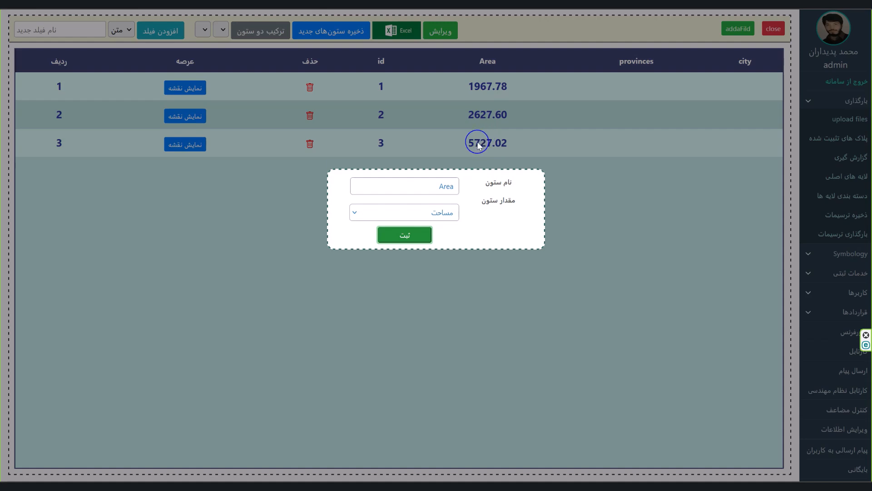
pyautogui.click(599, 229)
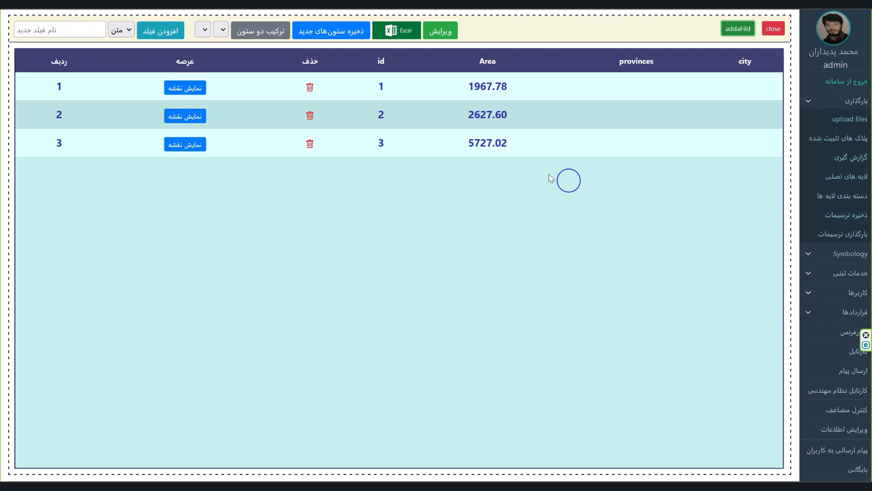
# Make the attribute table editable, save its new columns (ذخیره ستون‌های جدید), and close the table
pyautogui.click(448, 34)
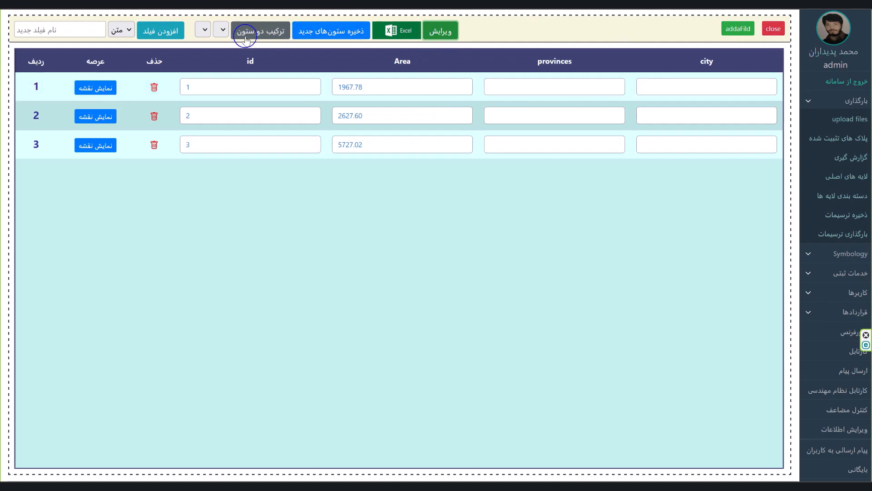
pyautogui.click(306, 38)
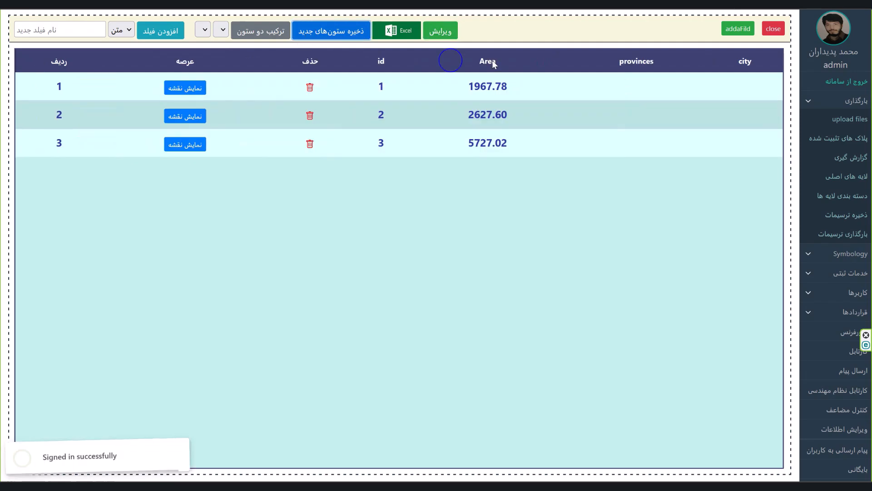
pyautogui.click(773, 29)
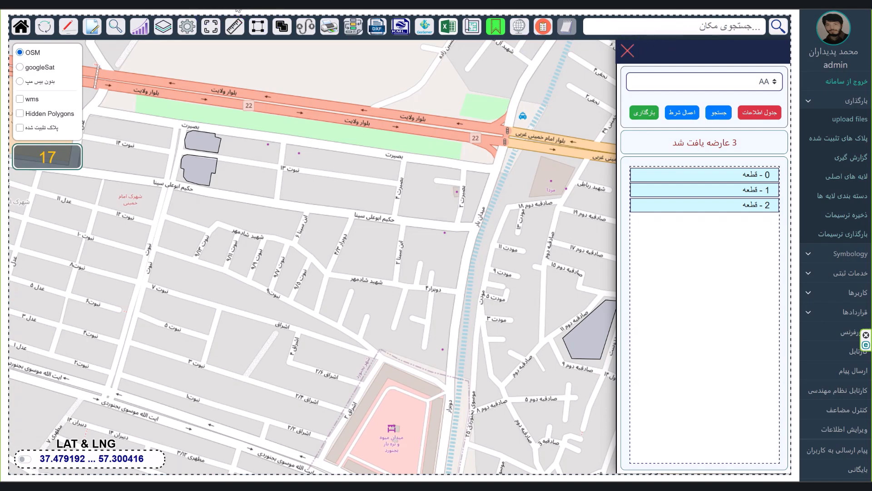
# Return to the home map and enter the electronic archive section (بایگانی), confirming the entry
pyautogui.click(21, 27)
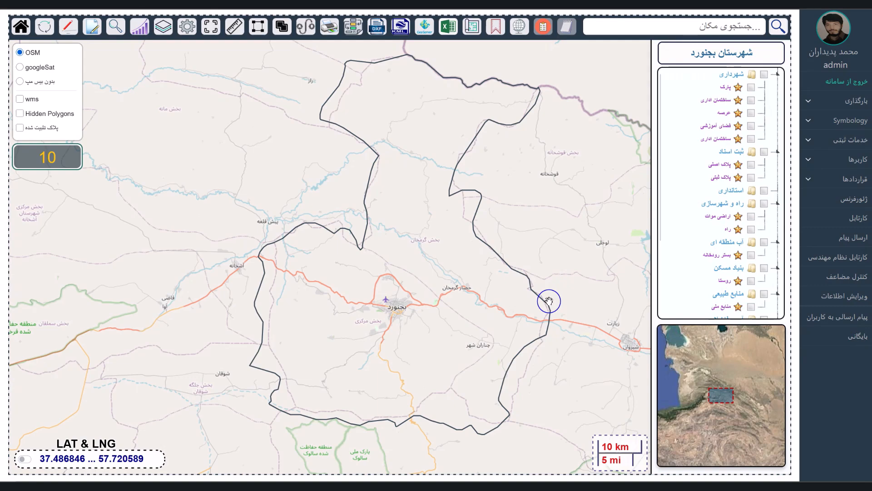
pyautogui.click(859, 341)
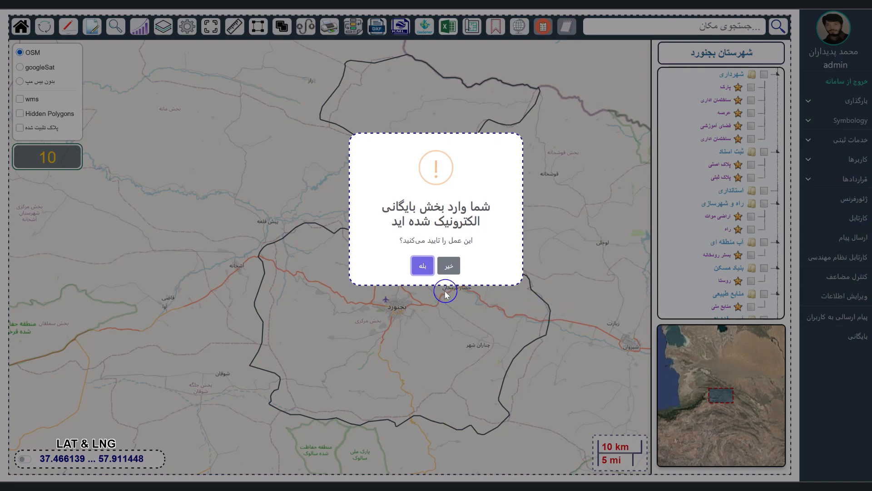
pyautogui.click(423, 265)
# Load the گلستان شهر layer onto the map (بارگذاری) from the uploaded layers
pyautogui.click(852, 101)
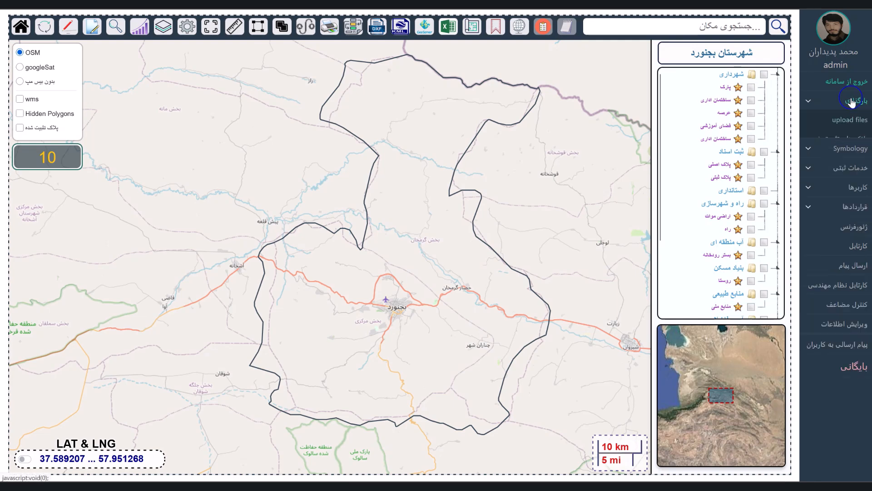
pyautogui.click(849, 120)
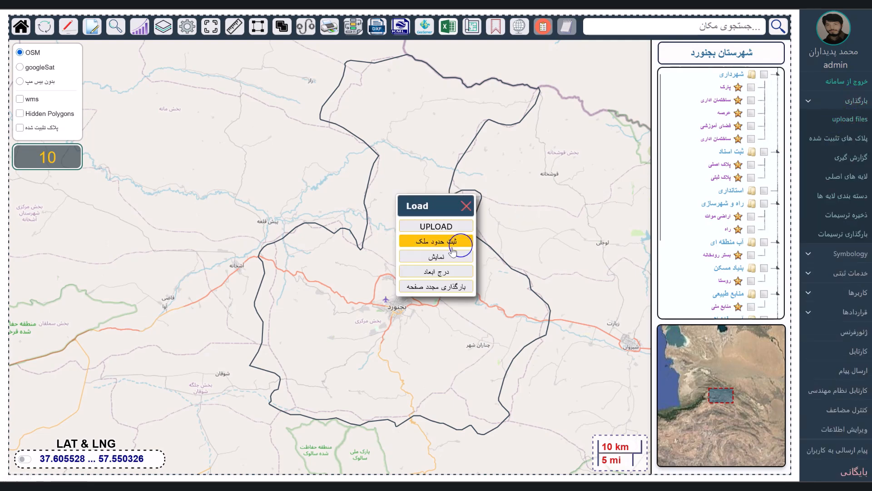
pyautogui.click(454, 227)
pyautogui.click(466, 206)
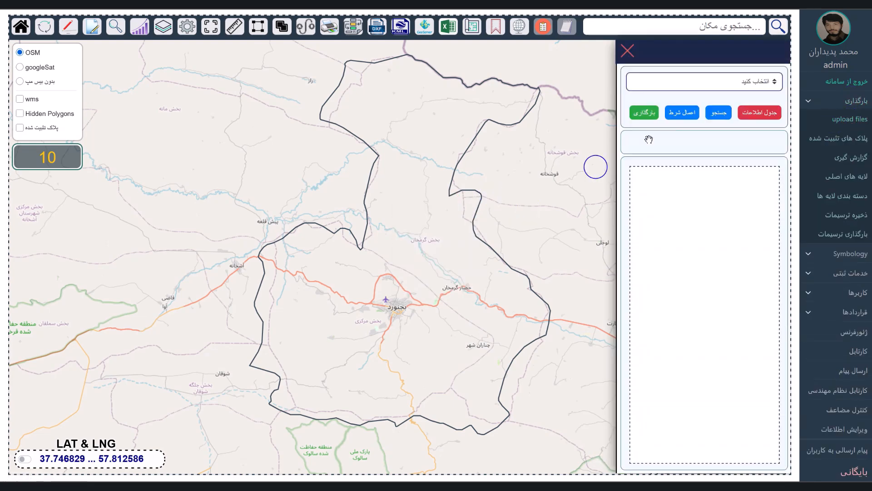
pyautogui.click(705, 81)
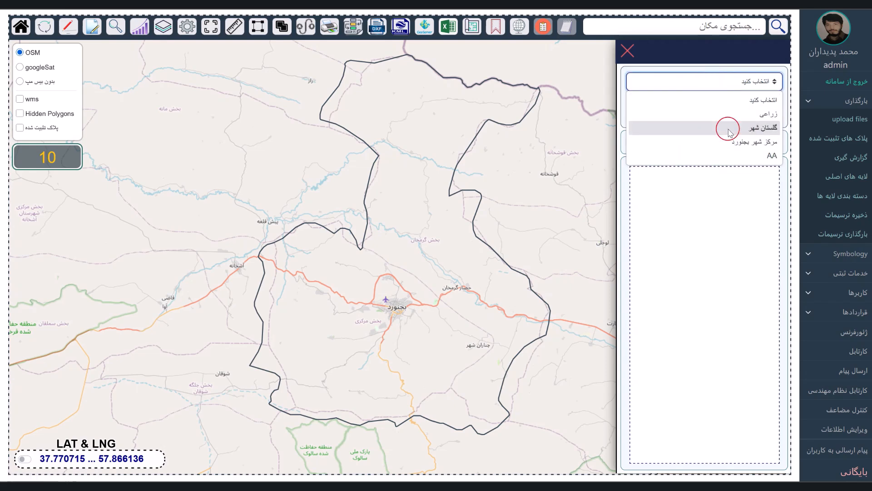
pyautogui.click(730, 132)
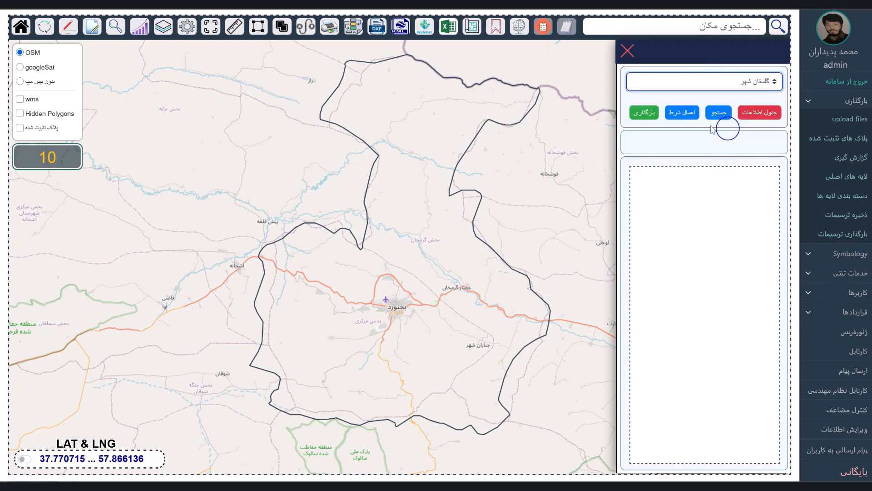
pyautogui.click(643, 113)
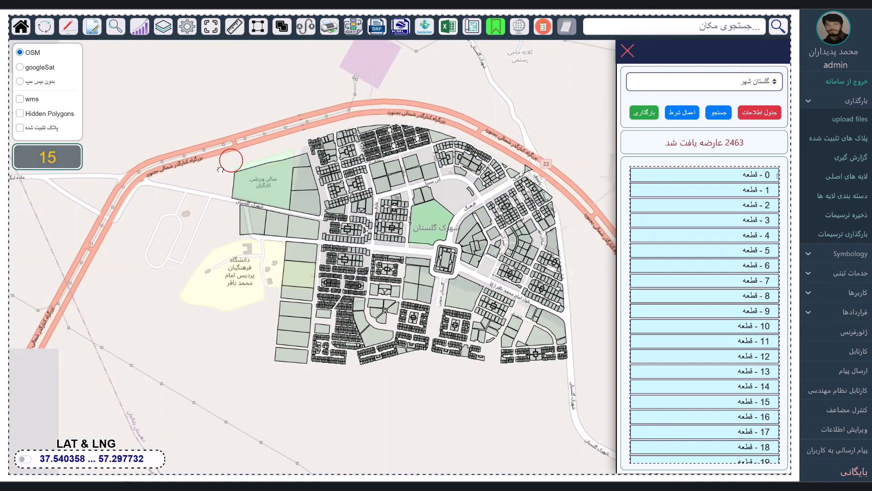
# Archive Screenshot 2025-03-30 154519.png as a خلاصه معامله image for the سالن ورزشی کارگران parcel
pyautogui.moveTo(246, 185); pyautogui.dragTo(240, 212)
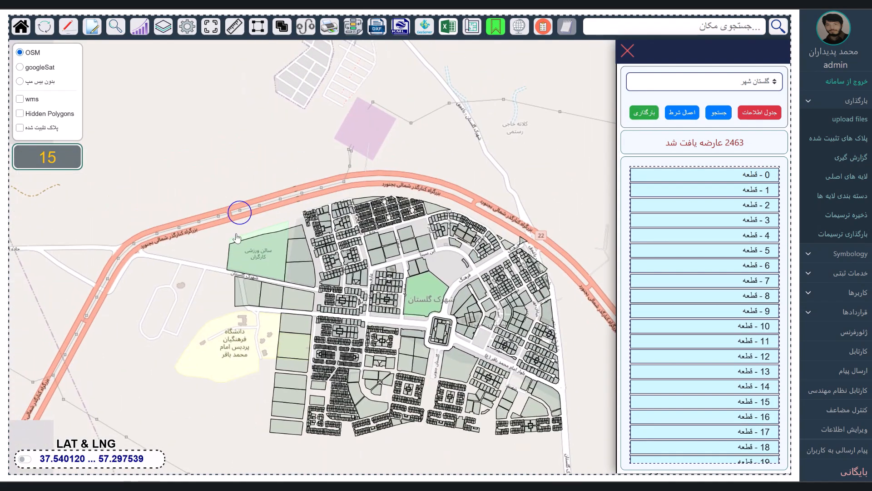
pyautogui.click(257, 253)
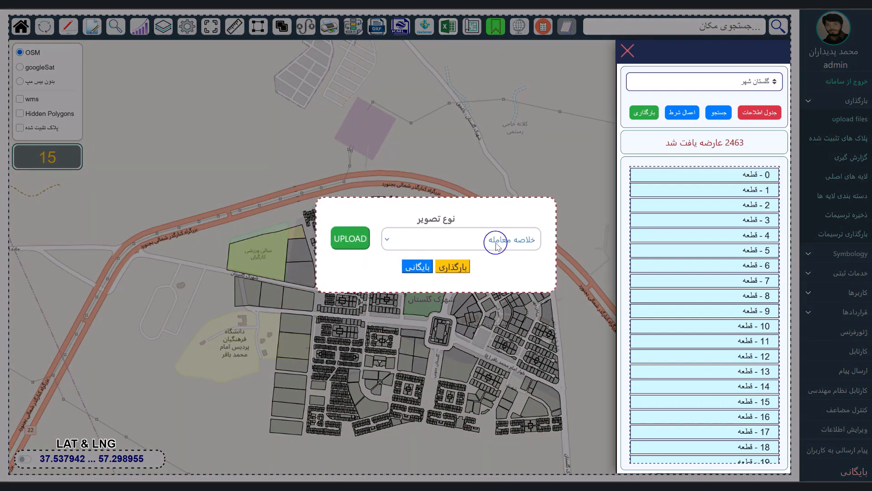
pyautogui.click(451, 241)
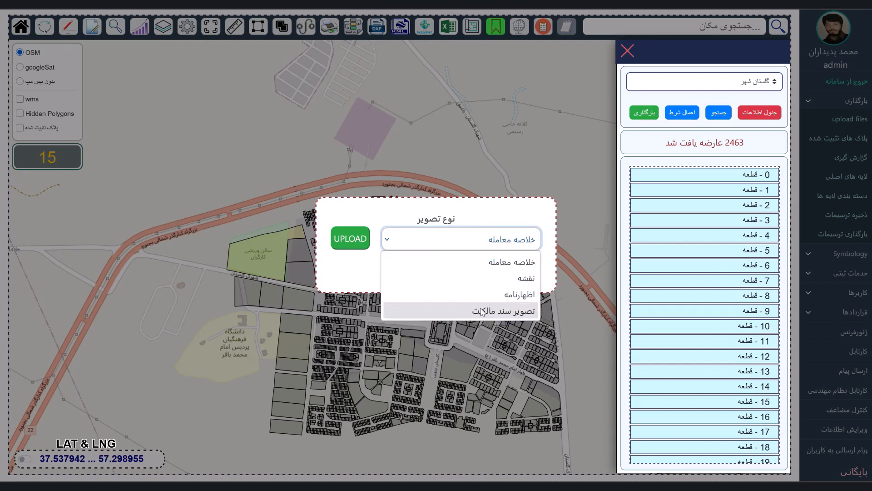
pyautogui.click(495, 218)
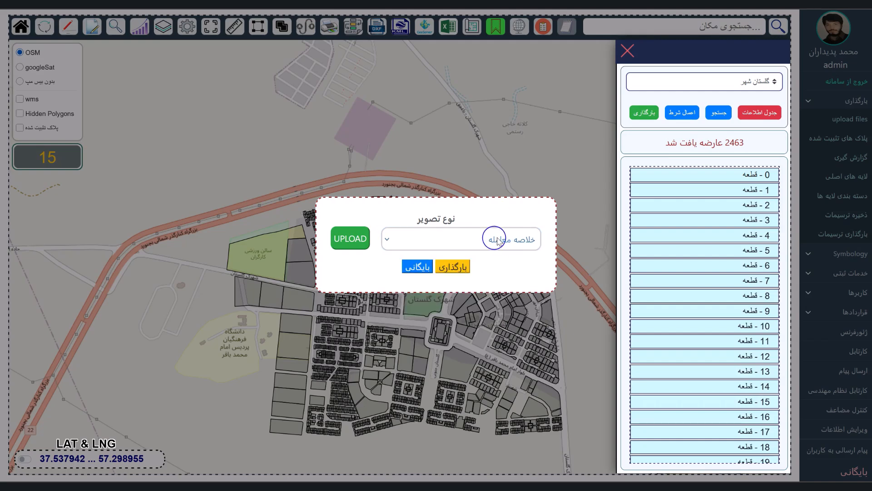
pyautogui.click(347, 239)
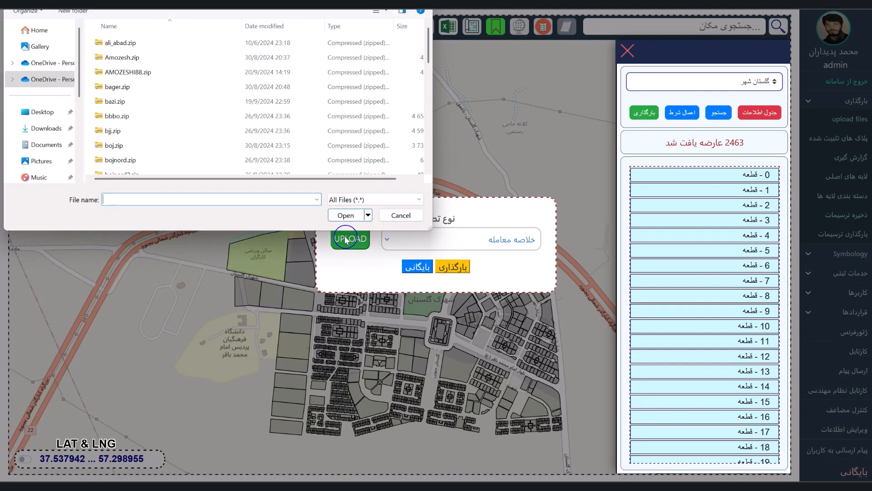
pyautogui.click(28, 47)
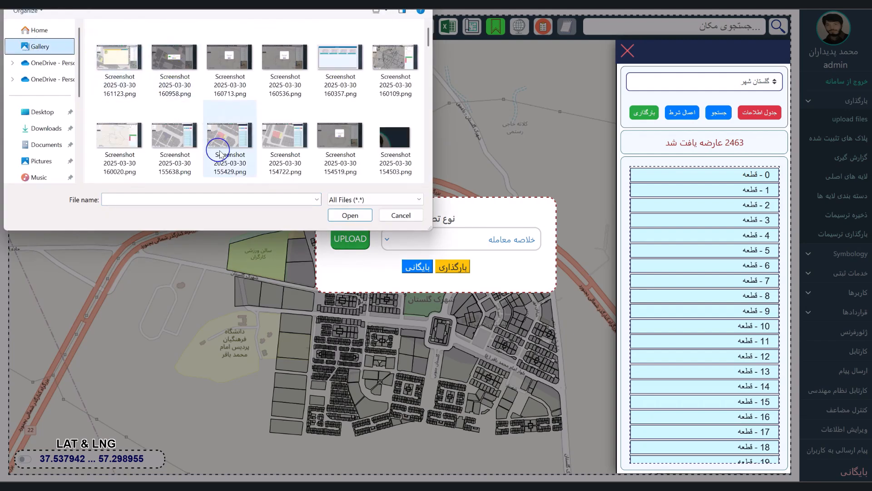
pyautogui.click(329, 141)
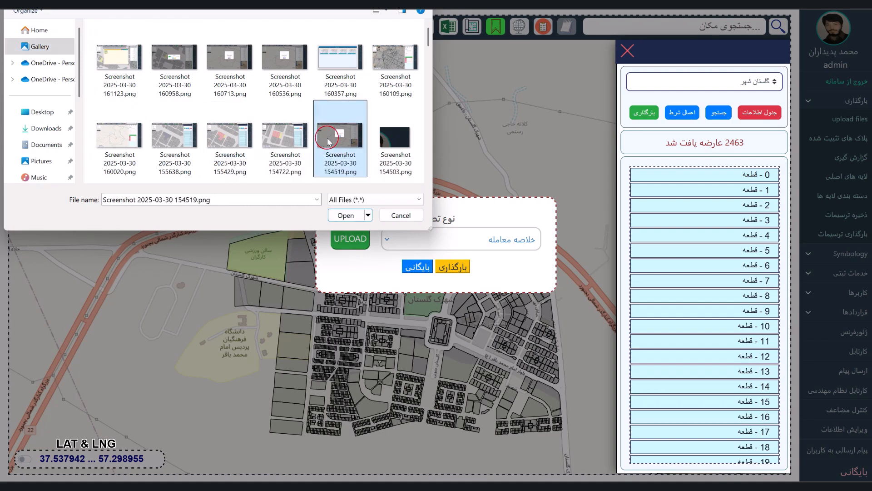
pyautogui.click(329, 141)
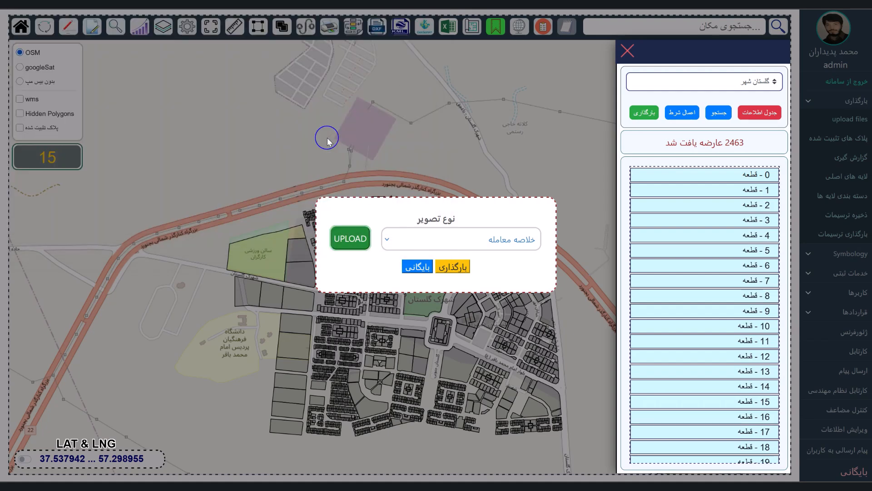
pyautogui.click(446, 269)
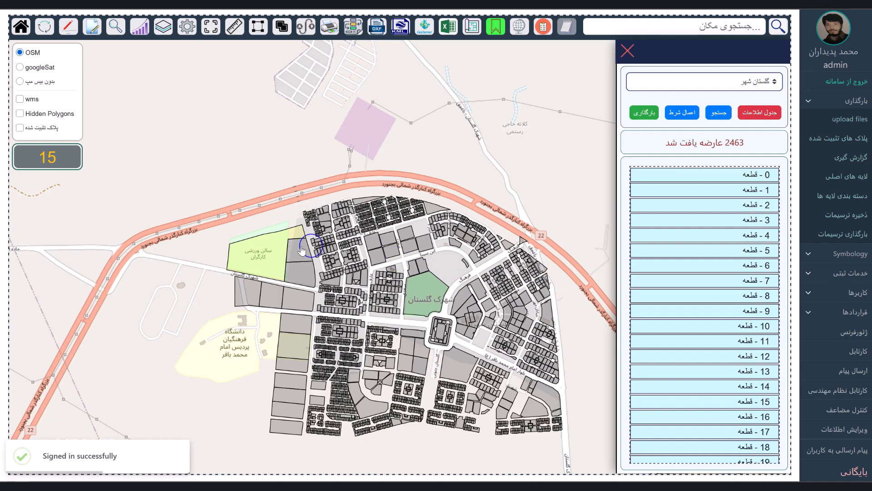
# Archive Screenshot 2024-04-17 212401.png as an اظهارنامه image for the سالن ورزشی کارگران parcel
pyautogui.click(265, 253)
pyautogui.click(467, 249)
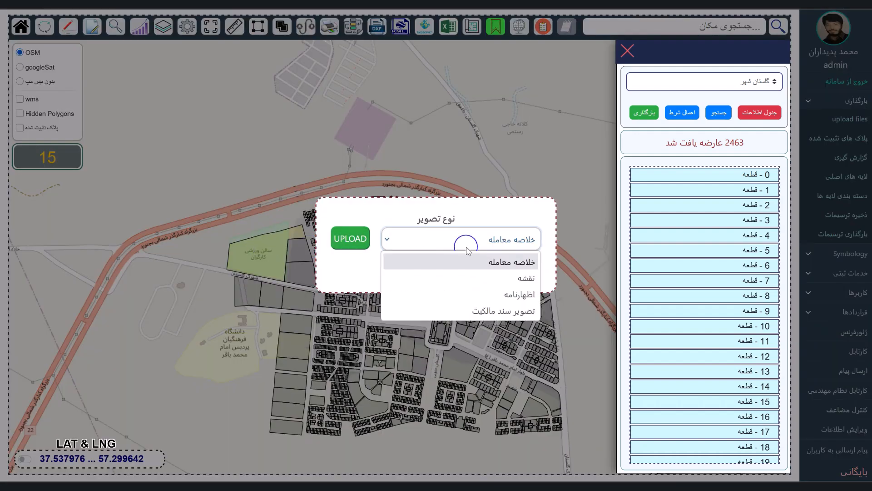
pyautogui.click(486, 293)
pyautogui.click(354, 241)
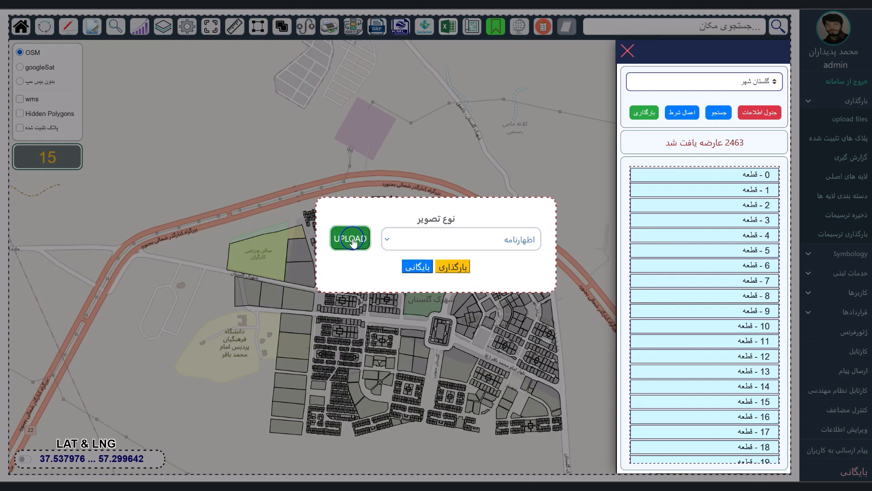
pyautogui.click(118, 138)
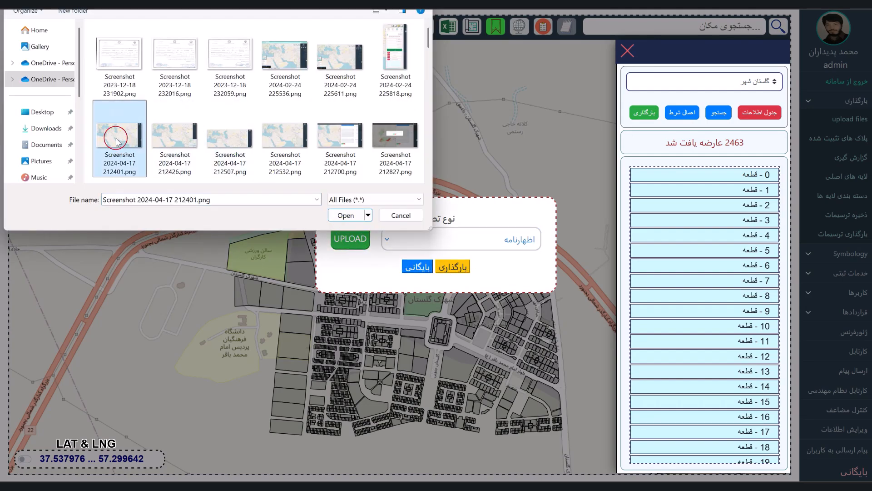
pyautogui.doubleClick(117, 137)
pyautogui.click(459, 267)
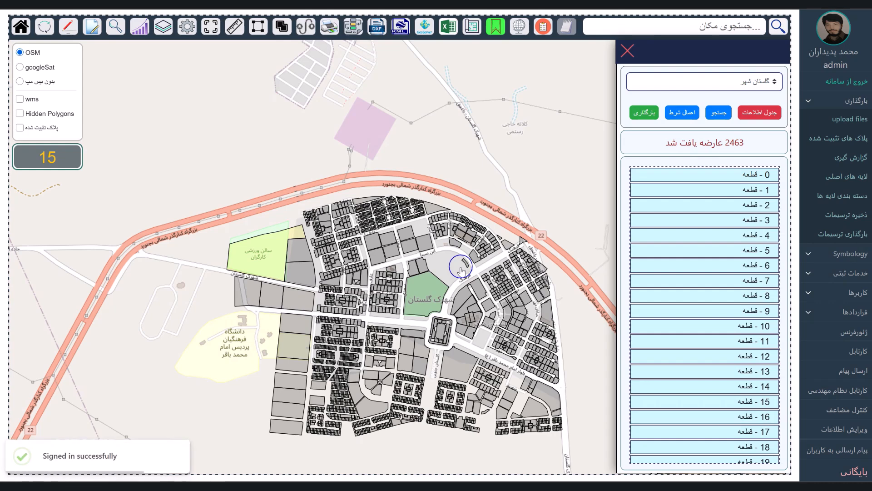
# Archive Screenshot 2024-02-24 225536.png as a نقشه image for the سالن ورزشی کارگران parcel
pyautogui.click(262, 246)
pyautogui.click(459, 239)
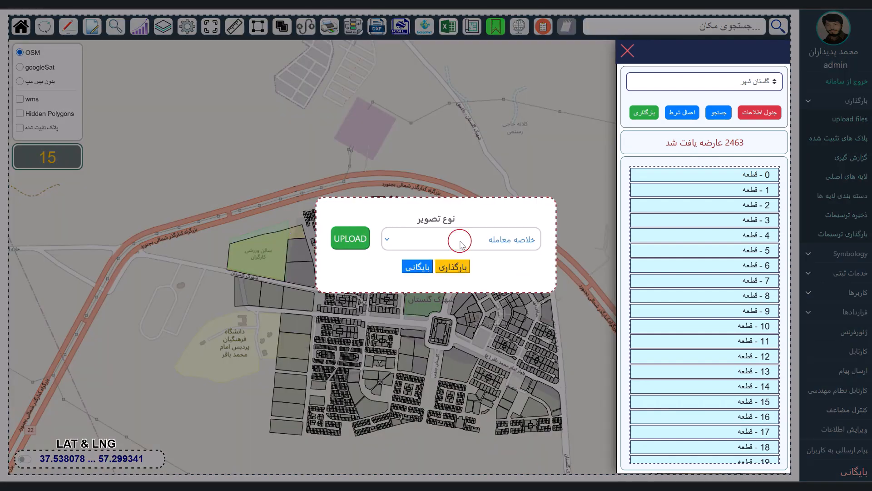
pyautogui.click(487, 274)
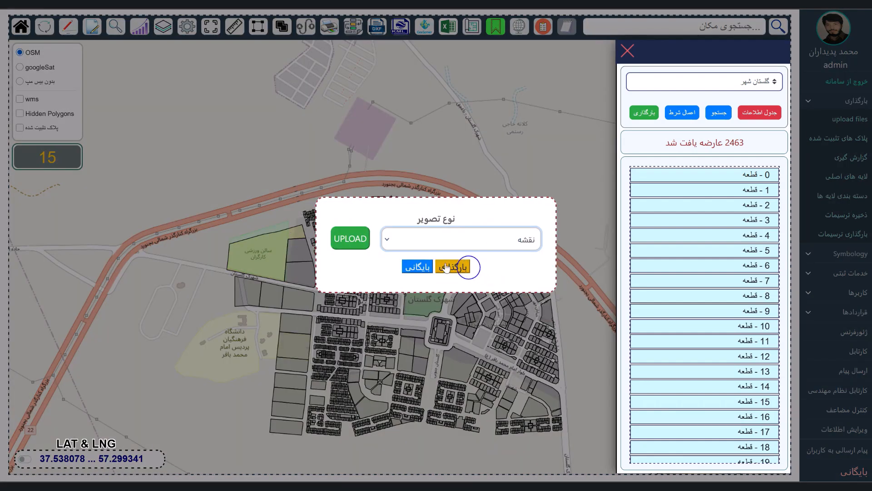
pyautogui.click(342, 241)
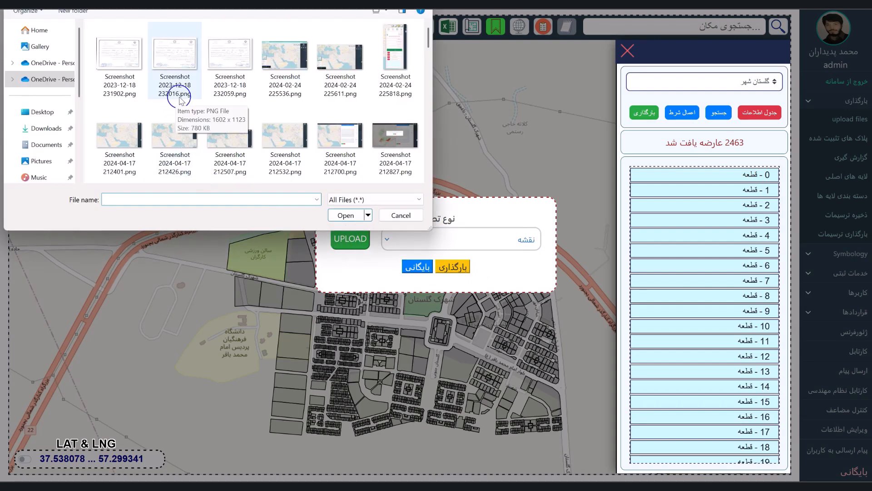
pyautogui.click(274, 49)
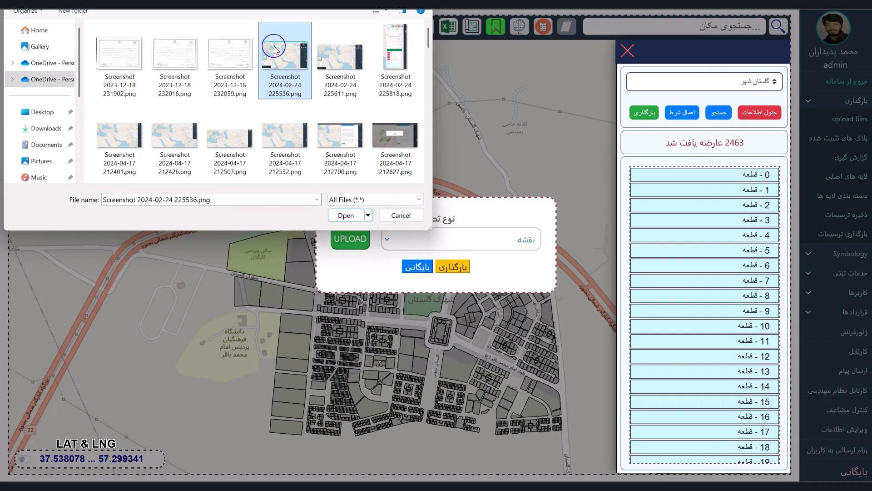
pyautogui.doubleClick(275, 49)
pyautogui.click(444, 267)
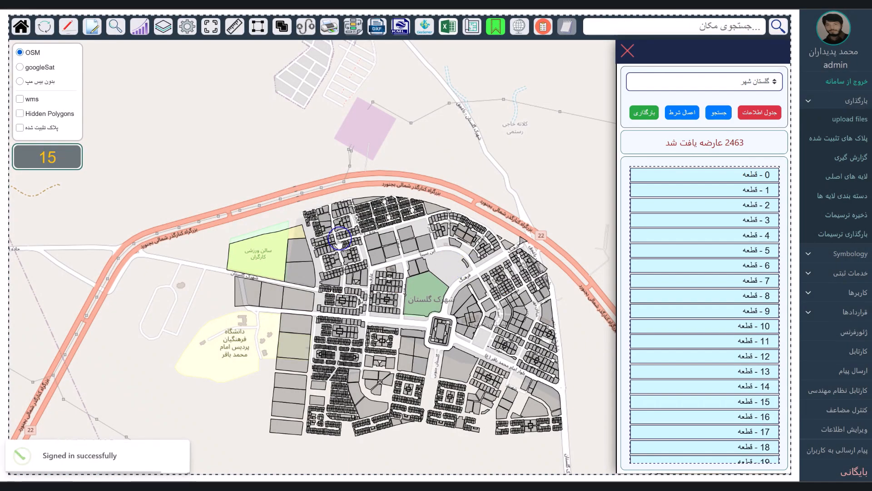
# Archive the screenshots 2024-04-22 164229.png and 2024-04-19 211959.png as نقشه images for the سالن ورزشی کارگران parcel
pyautogui.click(271, 248)
pyautogui.click(444, 245)
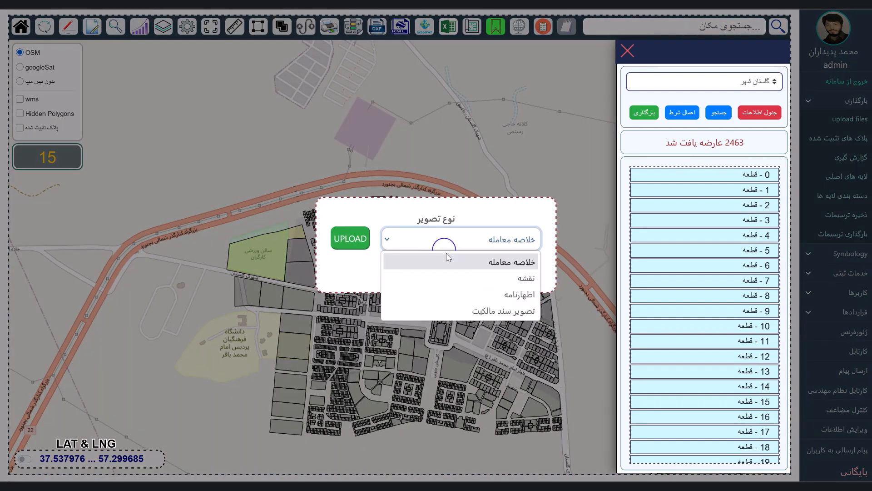
pyautogui.click(462, 278)
pyautogui.click(350, 237)
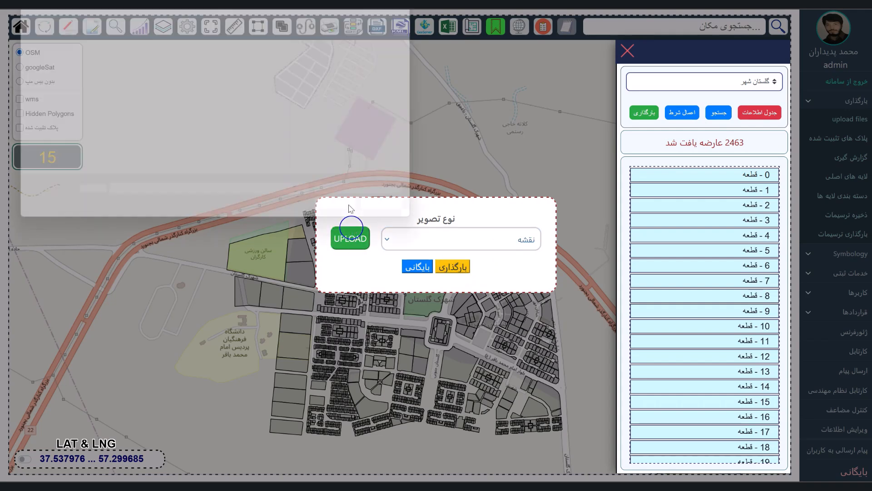
pyautogui.scroll(-5, 263, 144)
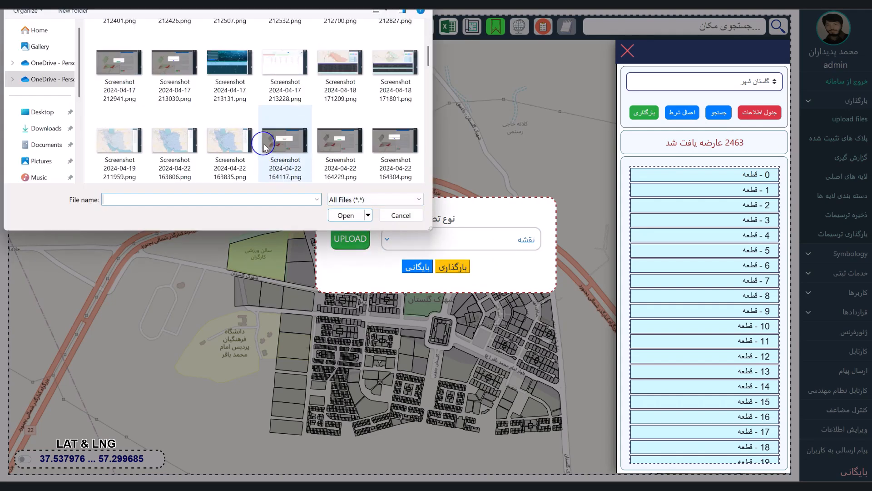
pyautogui.doubleClick(326, 142)
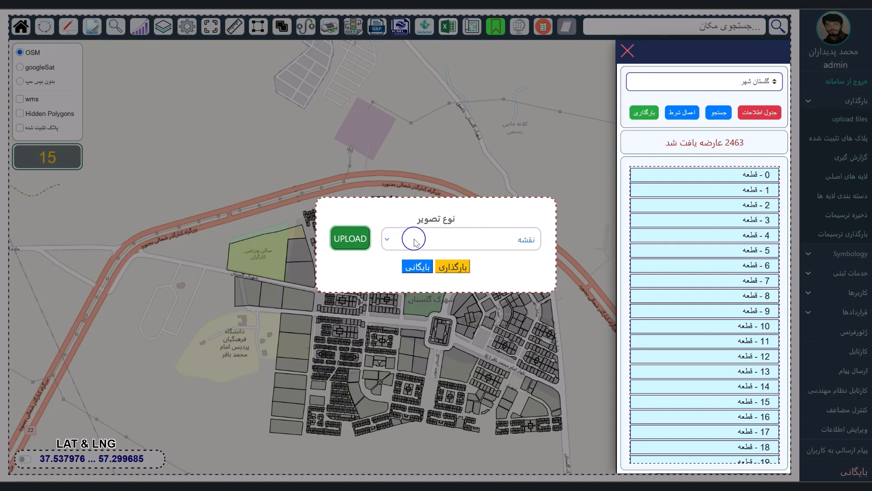
pyautogui.click(350, 239)
pyautogui.scroll(-3, 191, 142)
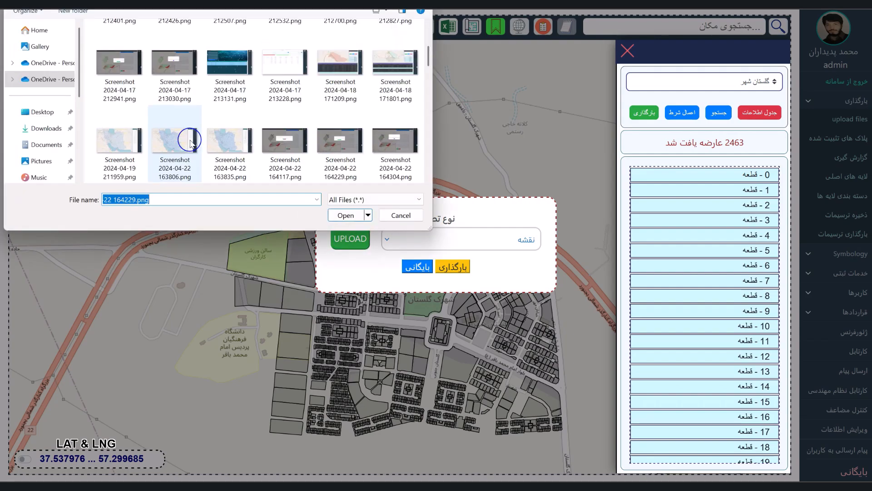
pyautogui.doubleClick(120, 140)
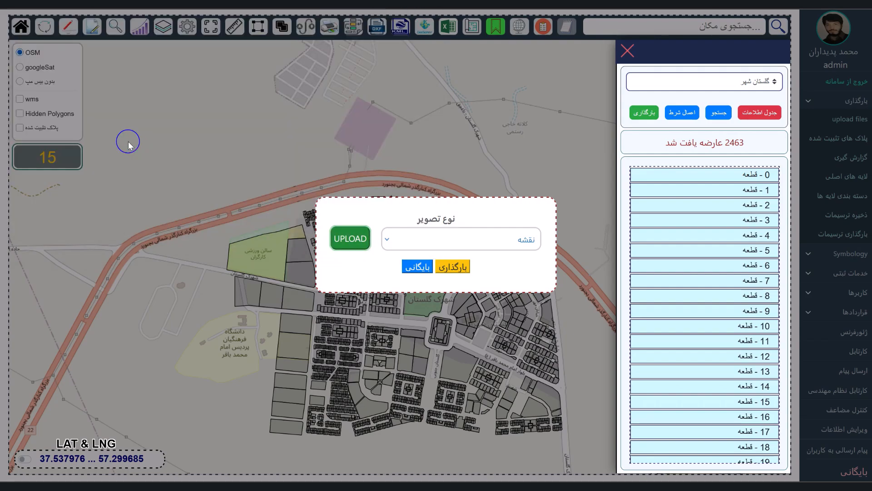
pyautogui.click(462, 266)
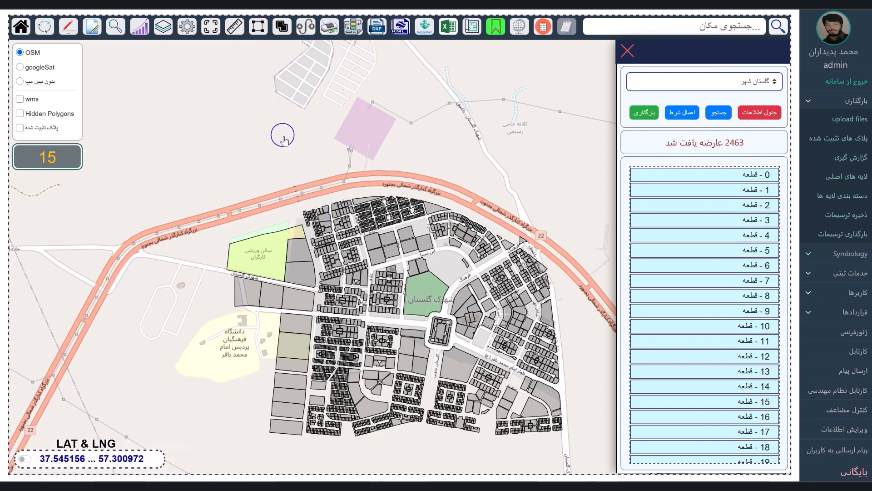
# Open the document archive (بایگانی) of the سالن ورزشی کارگران parcel
pyautogui.click(308, 280)
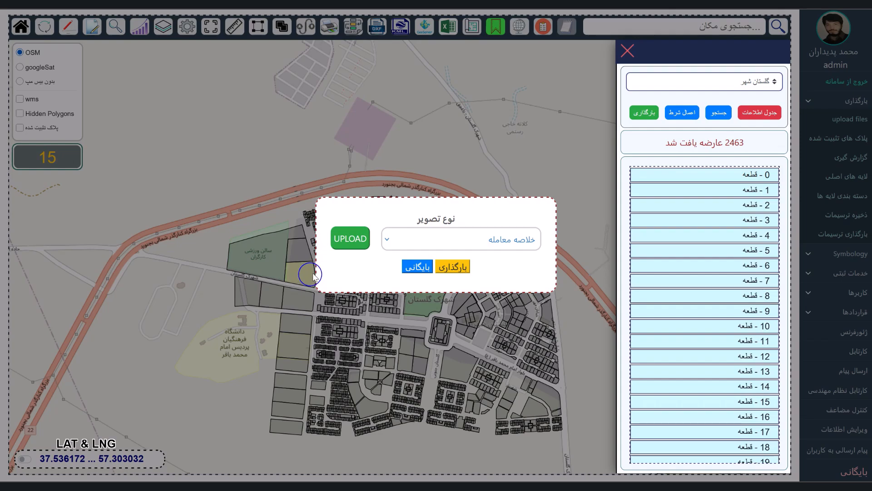
pyautogui.click(332, 169)
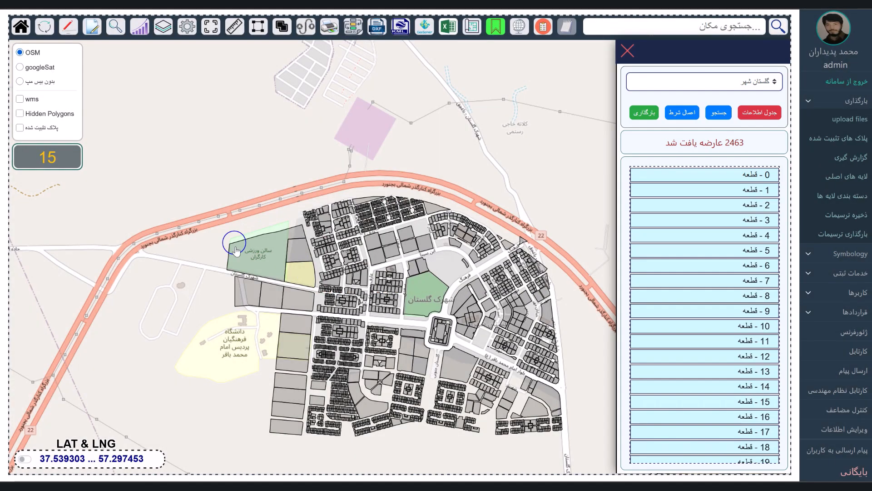
pyautogui.click(264, 253)
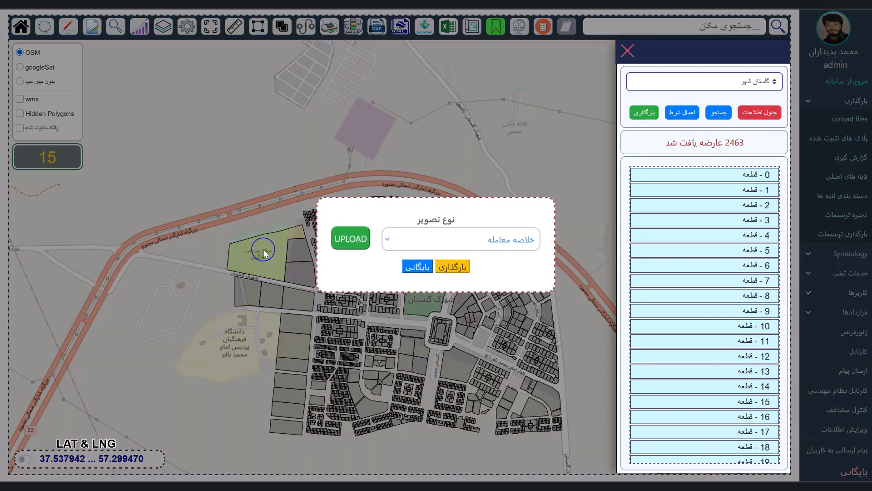
pyautogui.click(413, 266)
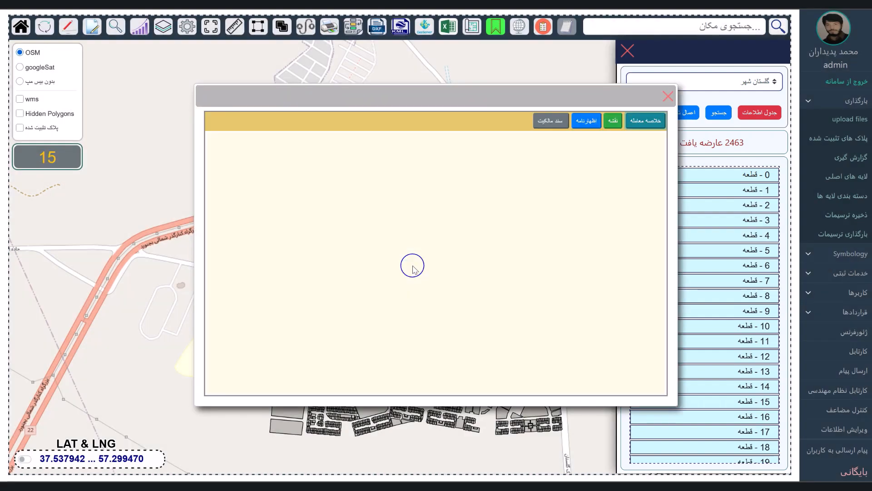
# Display the archived خلاصه معامله image, enlarge it, download it, and close the image viewer
pyautogui.click(640, 123)
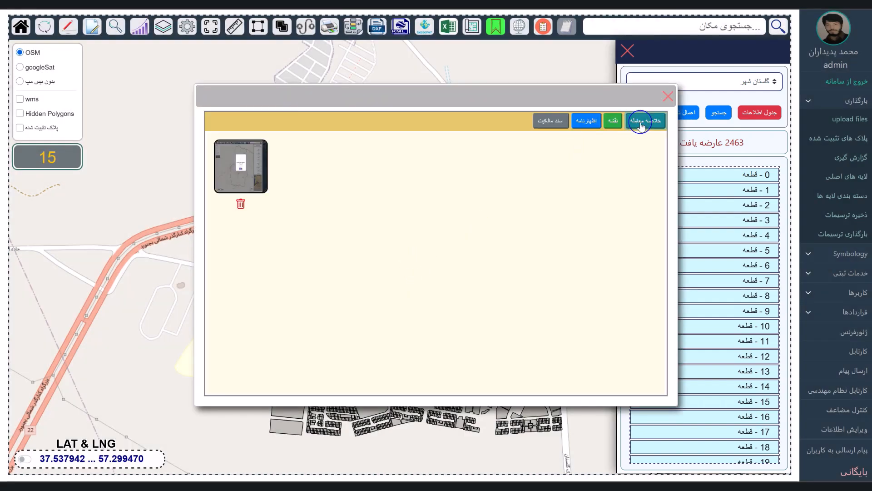
pyautogui.click(252, 169)
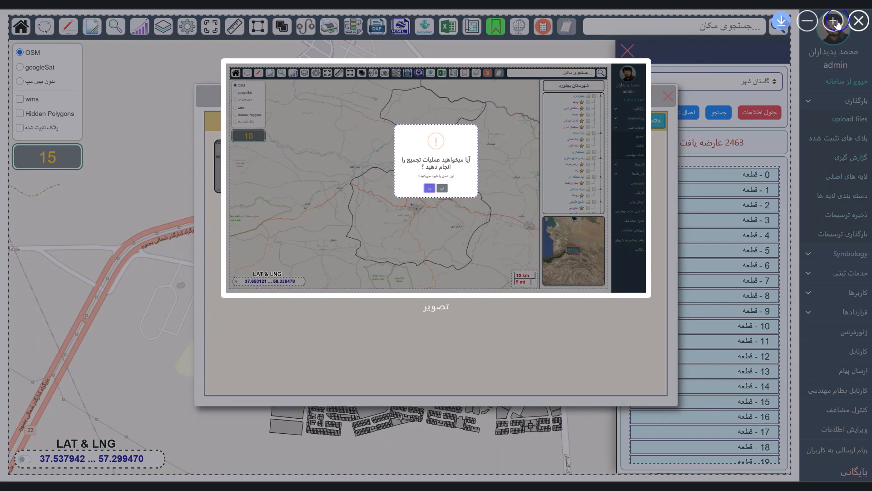
pyautogui.click(836, 21)
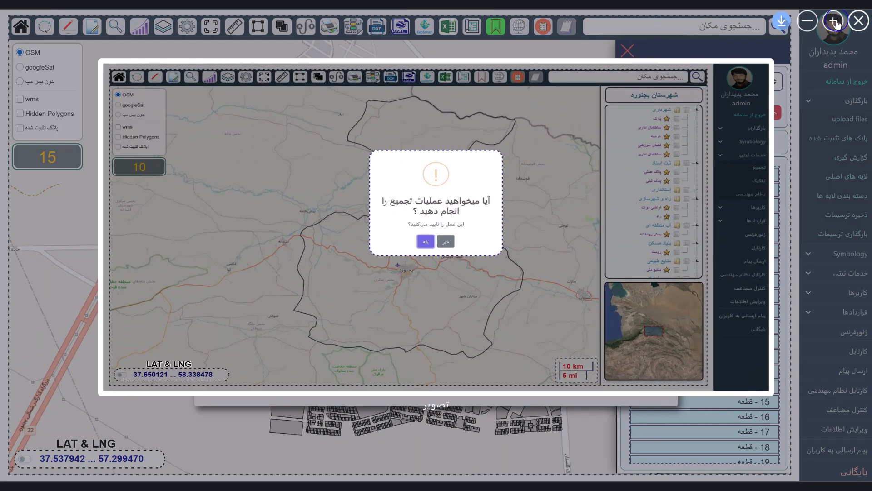
pyautogui.click(777, 24)
pyautogui.click(856, 22)
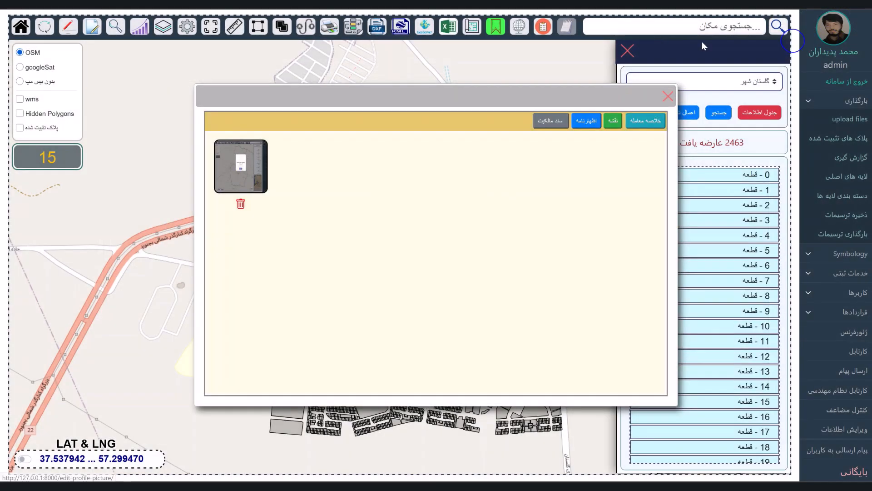
# View the parcel's three archived نقشه images one by one, and delete the third one, the Middle East map
pyautogui.click(611, 121)
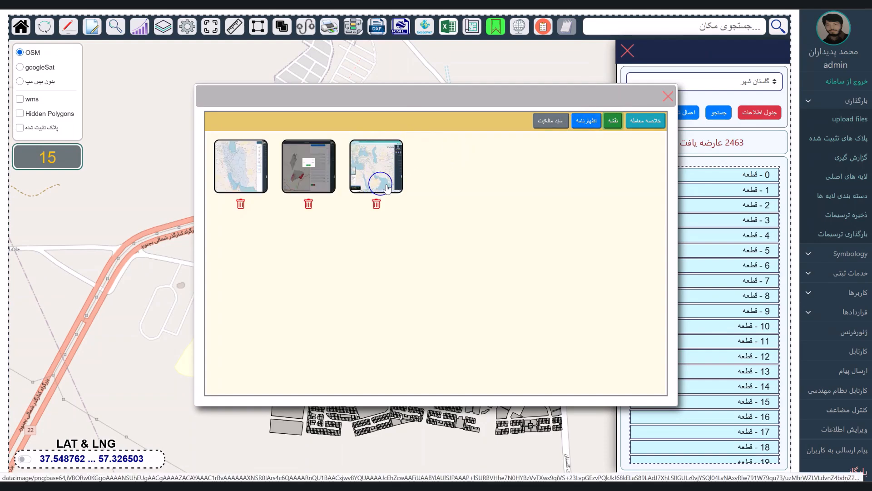
pyautogui.click(402, 184)
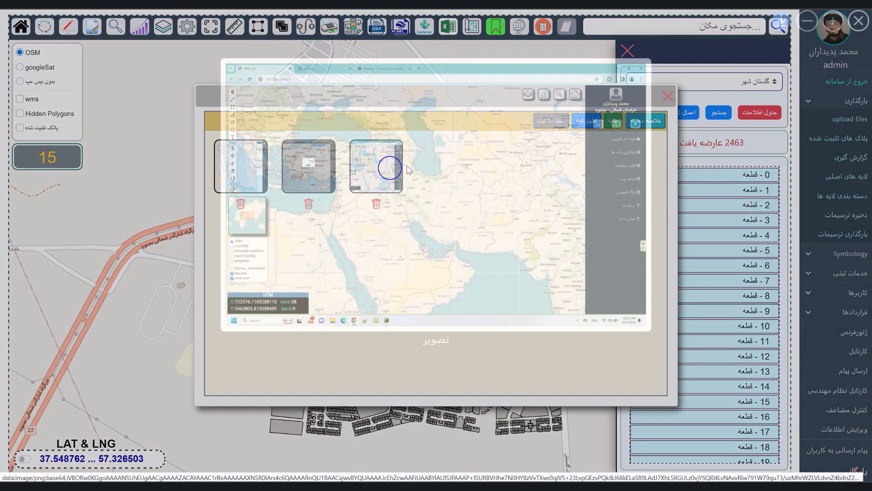
pyautogui.click(860, 21)
pyautogui.click(293, 167)
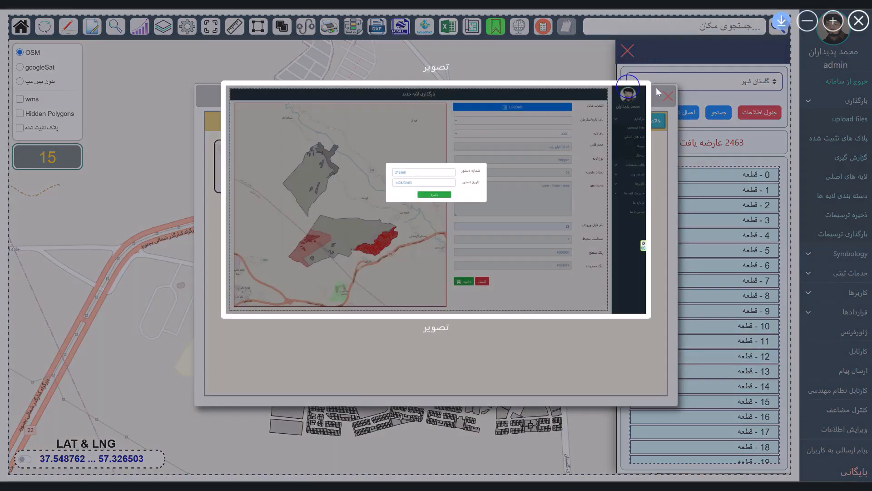
pyautogui.click(859, 21)
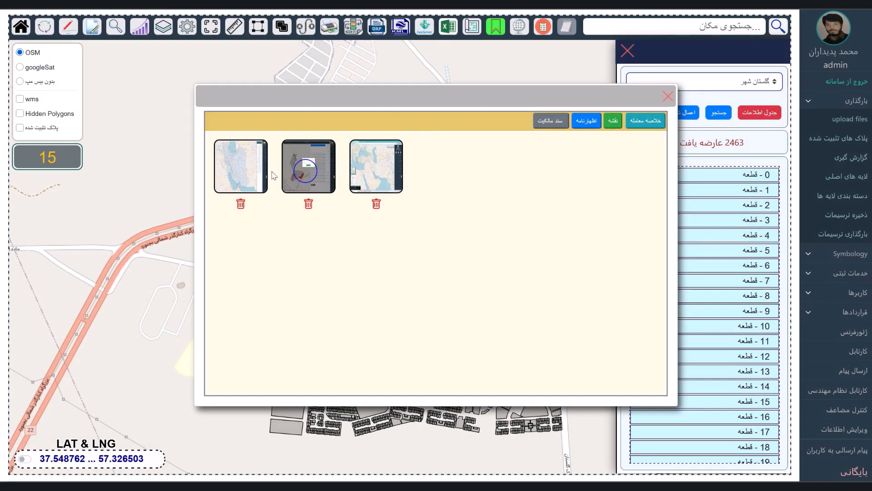
pyautogui.click(218, 166)
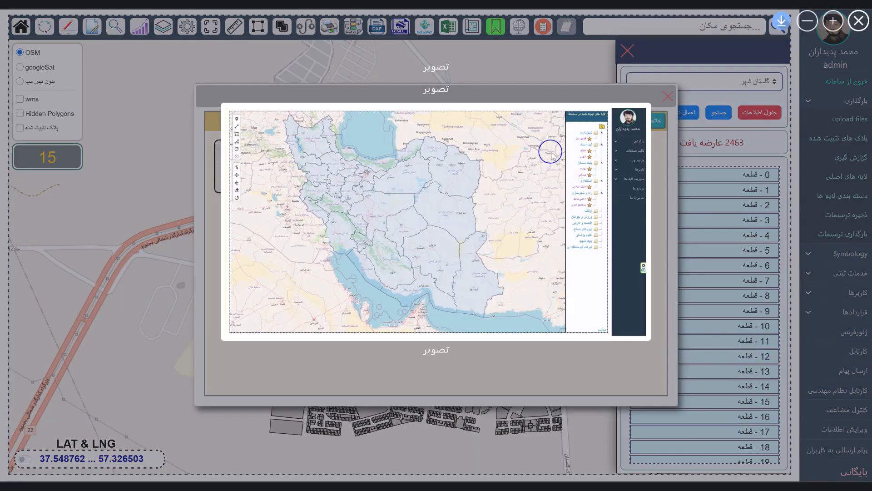
pyautogui.click(858, 21)
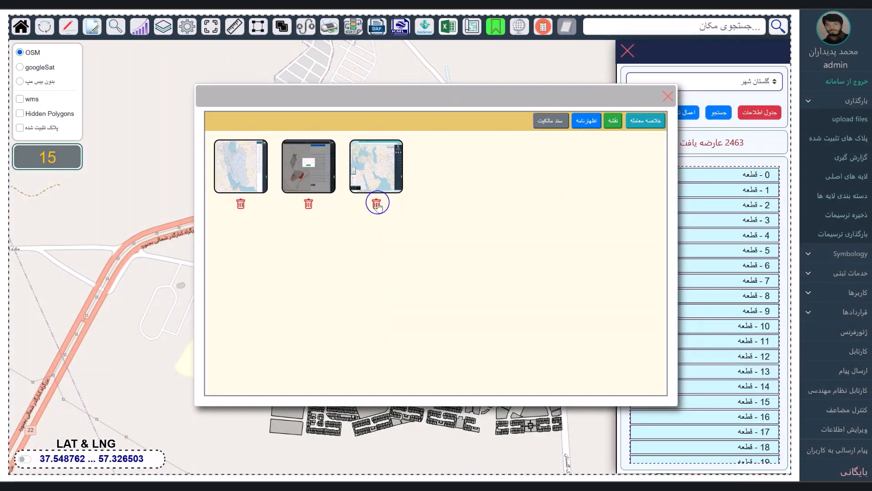
pyautogui.click(378, 205)
pyautogui.click(470, 261)
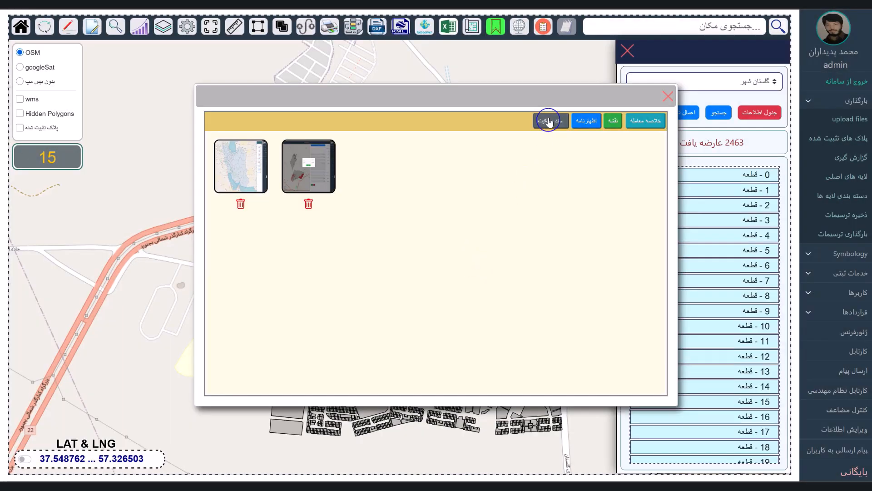
# View the parcel's archived اظهارنامه image, close it, and delete it from the archive with confirmation
pyautogui.click(584, 124)
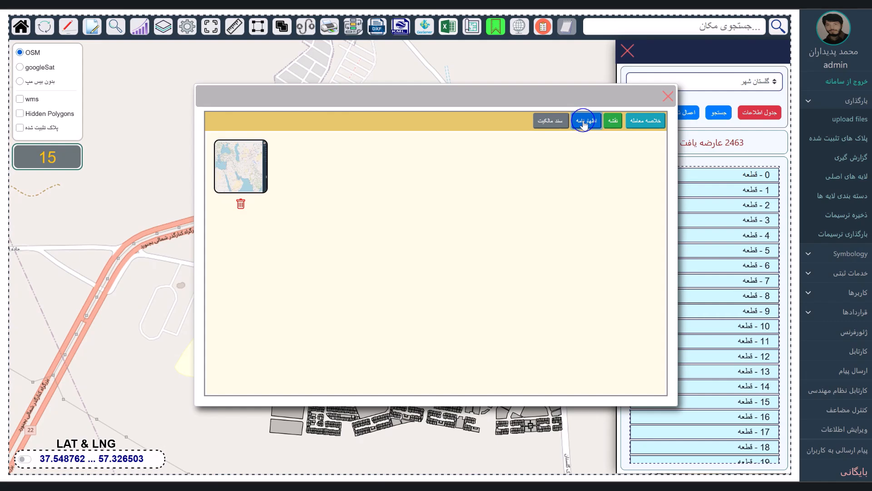
pyautogui.rightClick(255, 162)
pyautogui.click(255, 163)
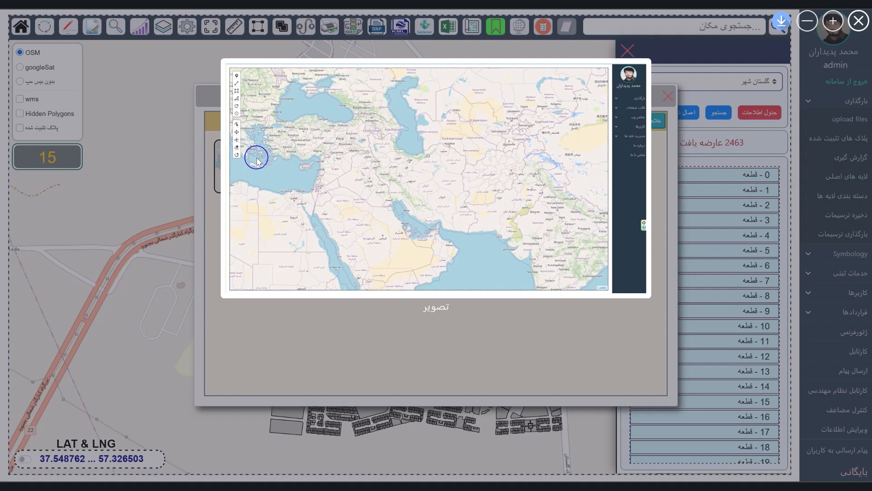
pyautogui.click(859, 20)
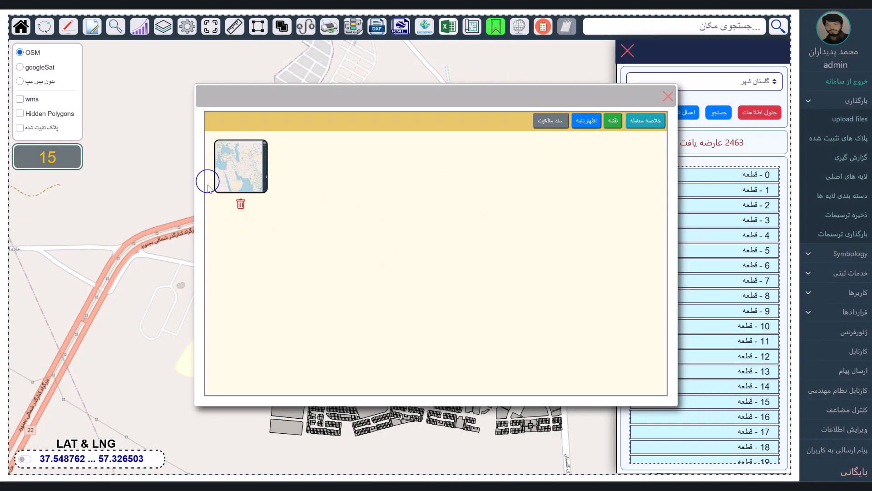
pyautogui.click(241, 203)
pyautogui.click(470, 262)
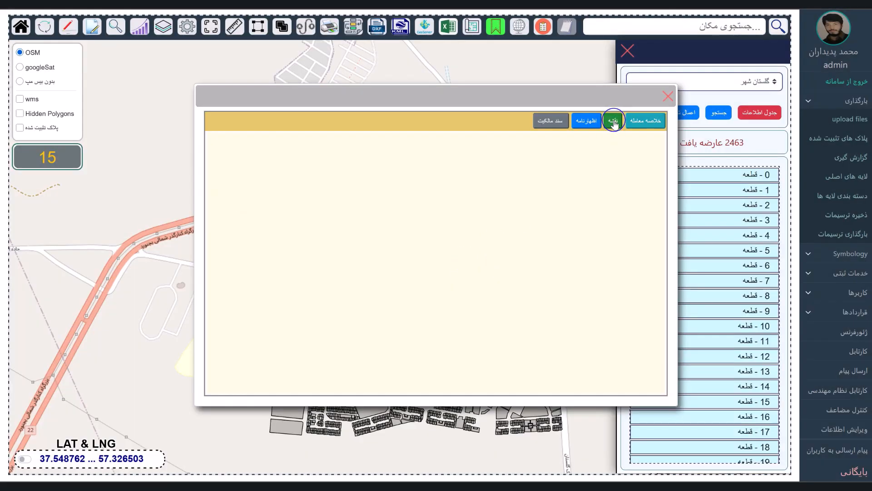
# Leave the parcel's document archive, return to the home map, and load the گلستان شهر layer onto the map
pyautogui.click(643, 121)
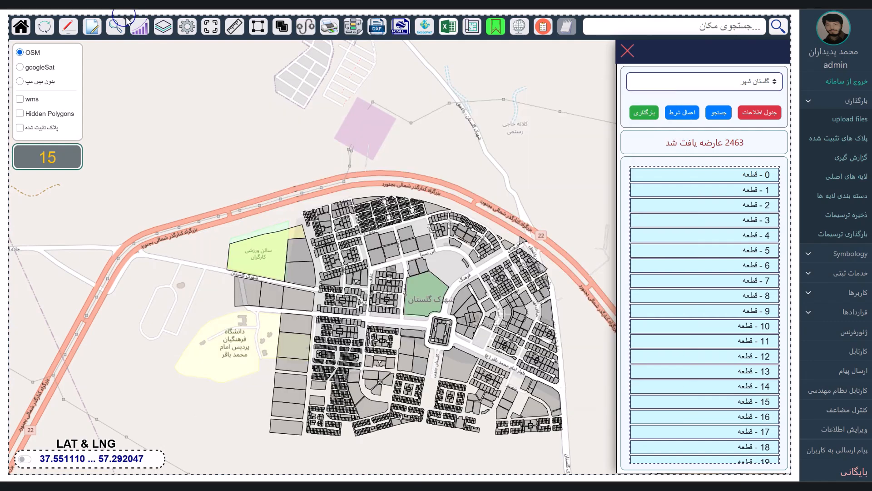
pyautogui.click(32, 28)
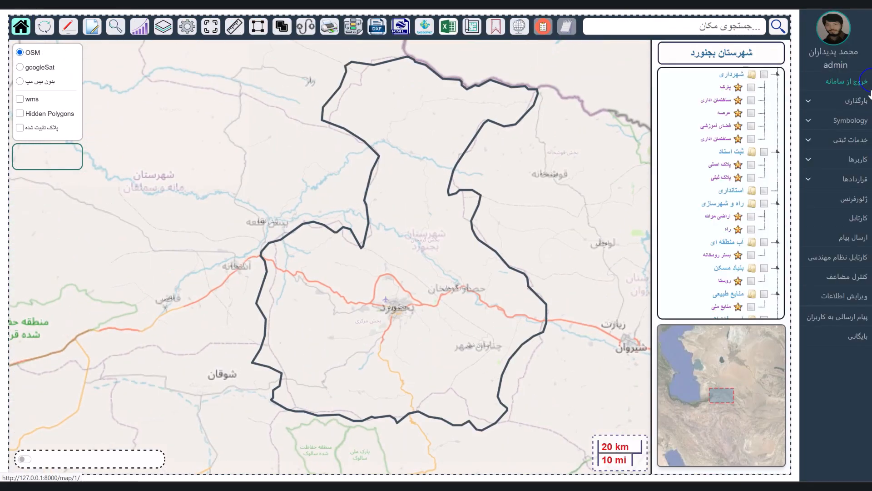
pyautogui.click(853, 102)
pyautogui.click(849, 120)
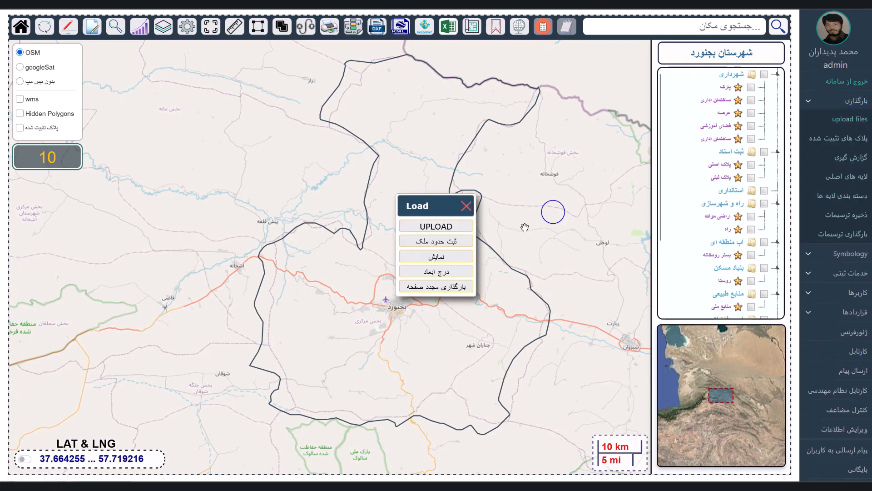
pyautogui.click(436, 256)
pyautogui.click(469, 206)
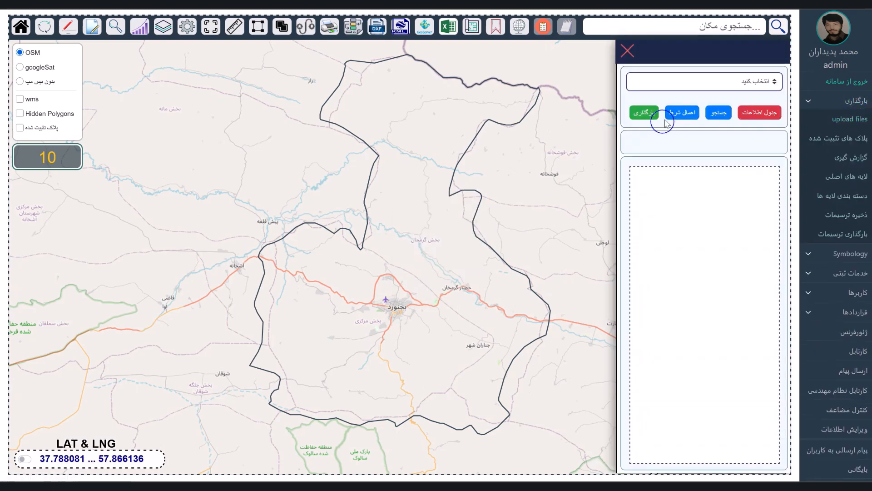
pyautogui.click(715, 82)
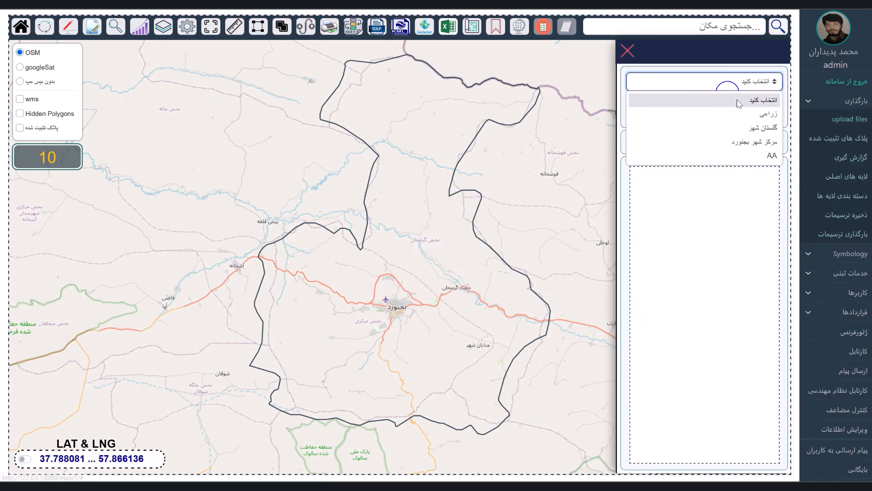
pyautogui.click(742, 127)
pyautogui.click(645, 112)
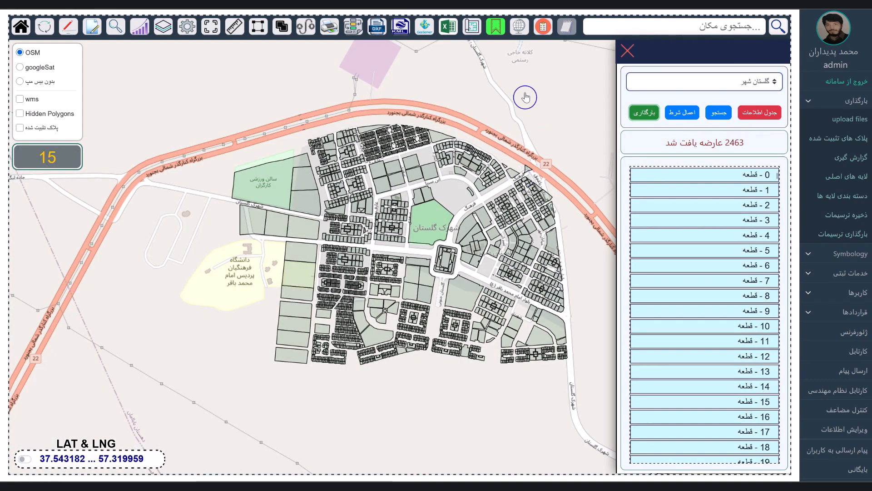
# Select the سالن ورزشی کارگران parcel in boundary registration mode (ثبت حدود ملک) to open its descriptive information form
pyautogui.moveTo(512, 93); pyautogui.dragTo(460, 102)
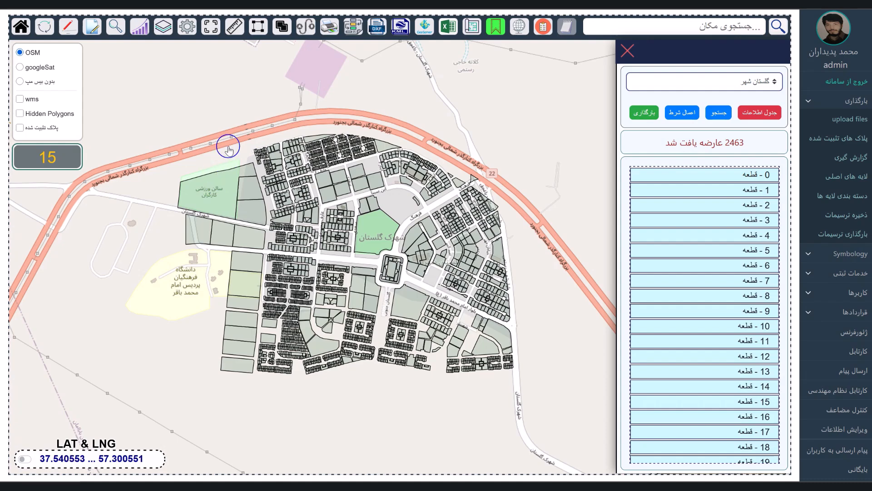
pyautogui.scroll(1, 228, 146)
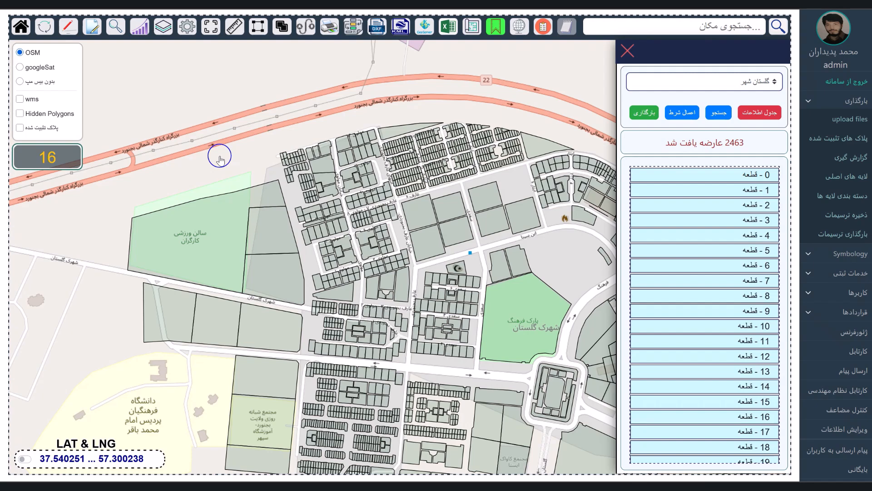
pyautogui.moveTo(219, 156); pyautogui.dragTo(200, 150)
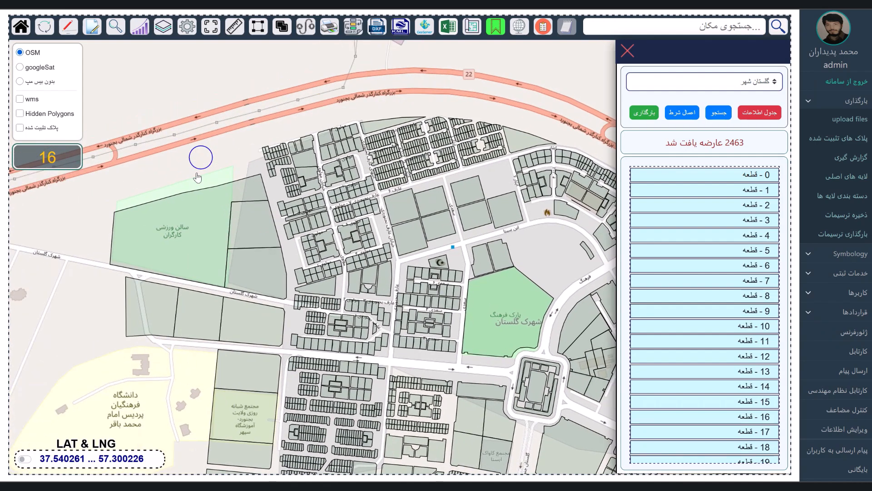
pyautogui.click(200, 210)
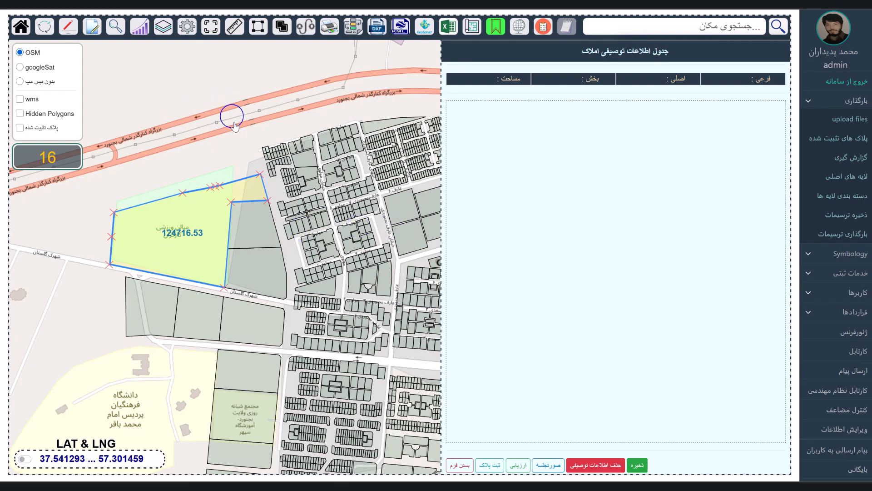
# Try selecting the two neighbouring parcels, reselect سالن ورزشی کارگران, and number its sides starting from the western segment of its north edge
pyautogui.click(262, 228)
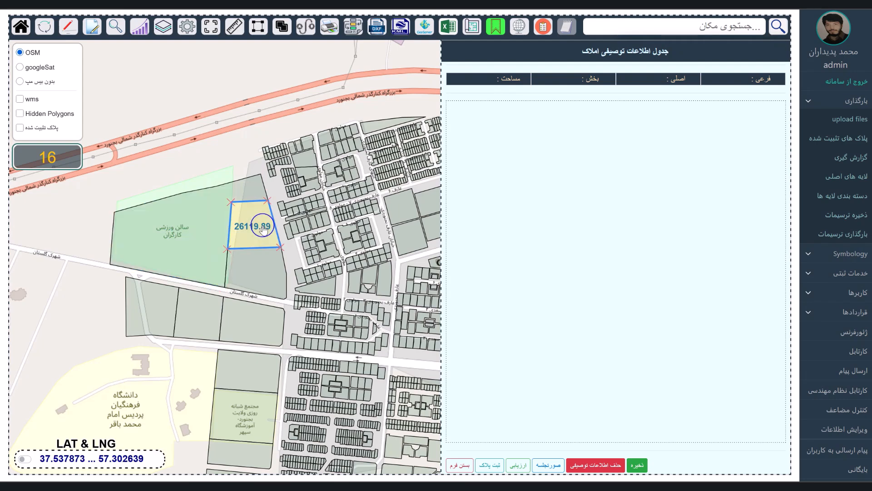
pyautogui.click(257, 276)
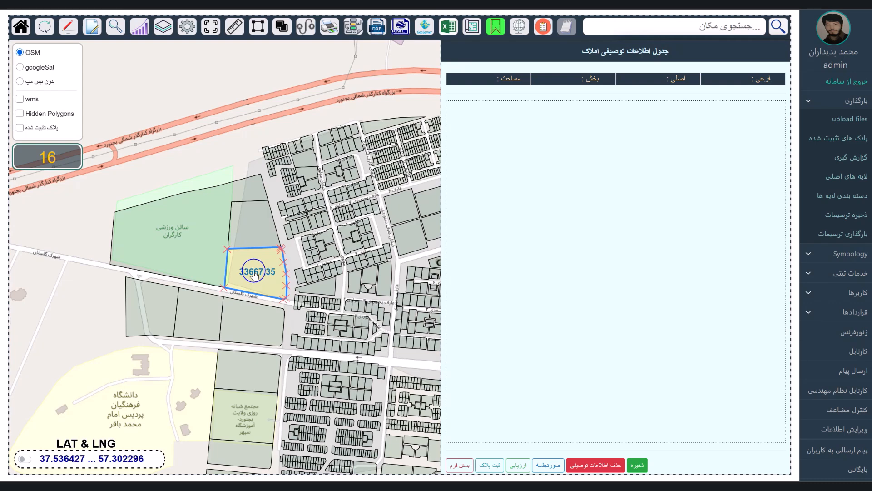
pyautogui.click(166, 234)
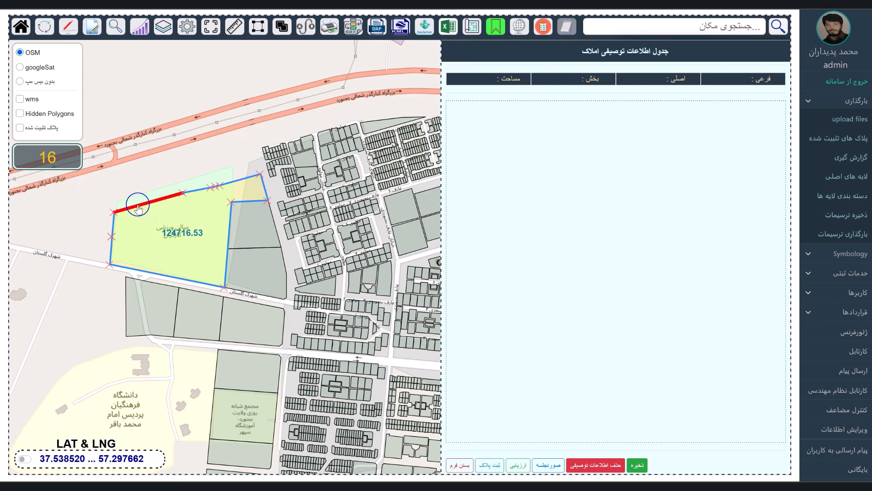
pyautogui.click(139, 208)
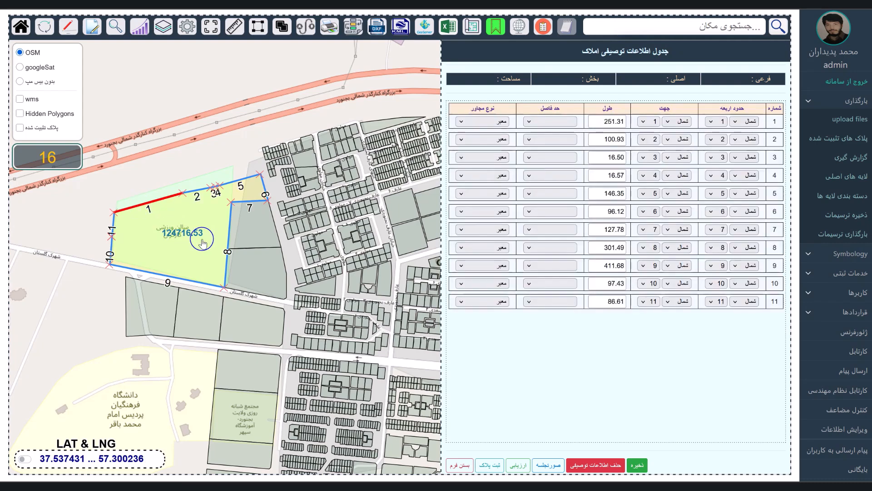
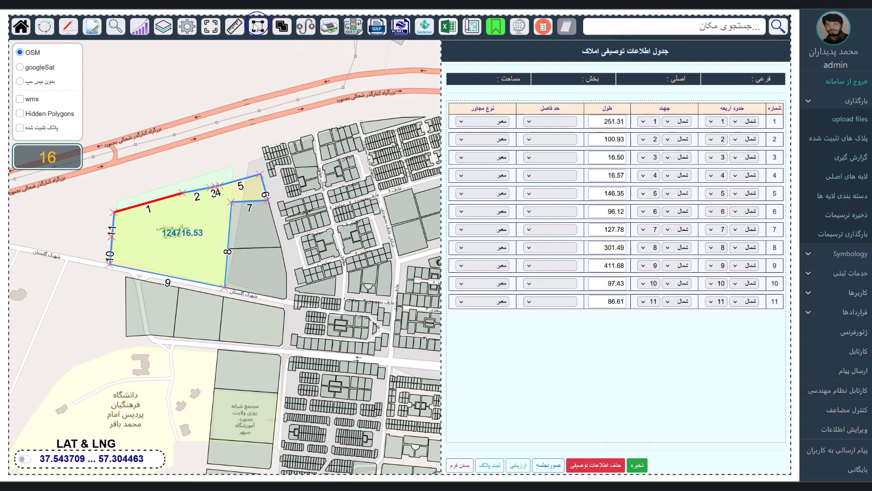
# Turn on درج ابعاد and label the sides of the سالن ورزشی کارگران parcel with their lengths, starting from the same north segment
pyautogui.click(354, 28)
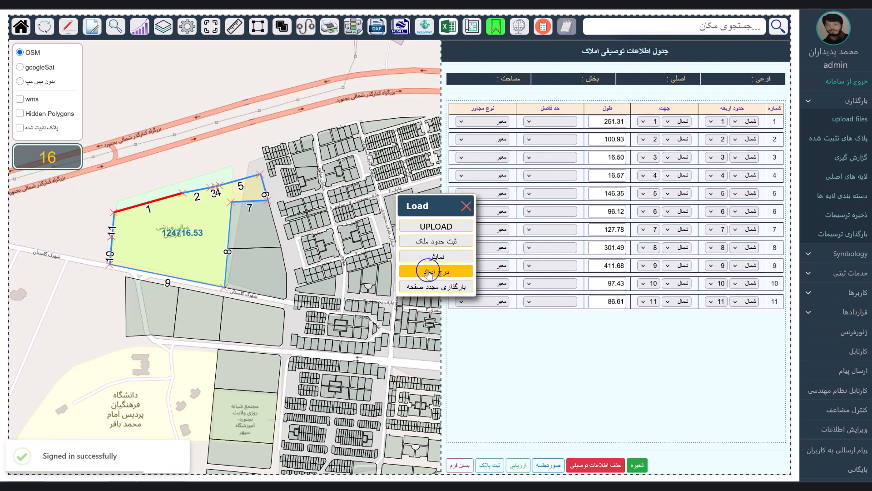
pyautogui.click(185, 215)
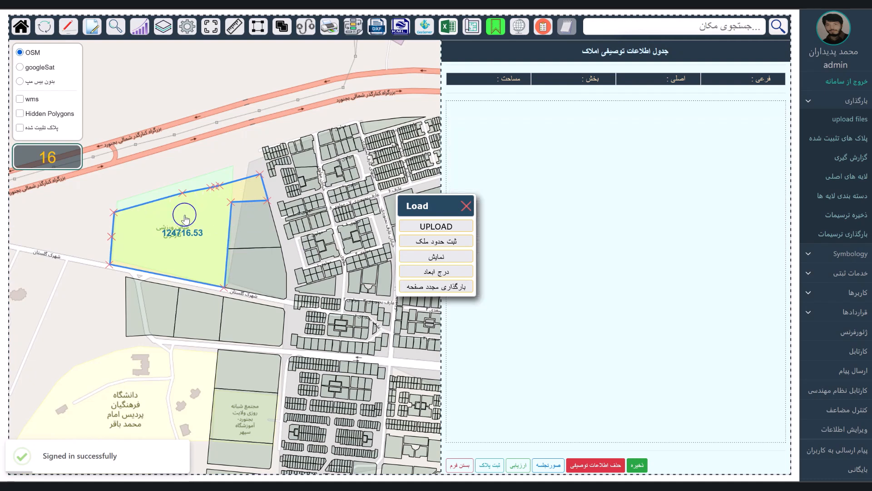
pyautogui.click(156, 204)
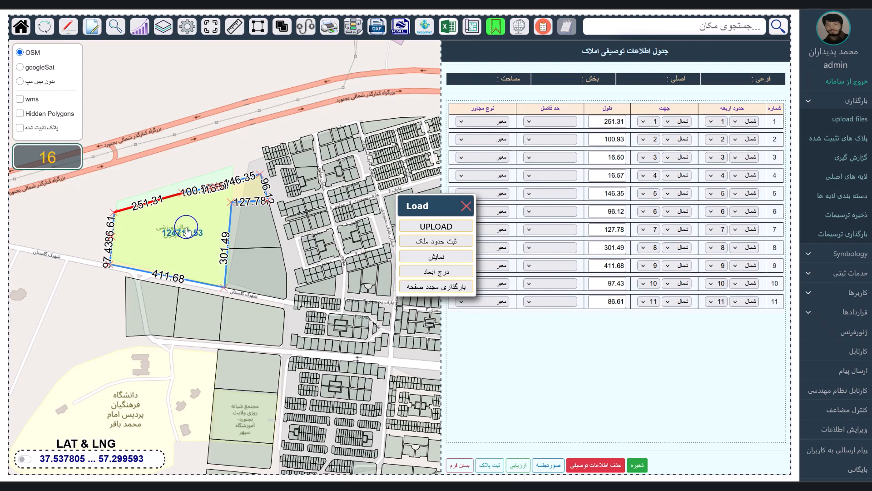
# Switch درج ابعاد off, label the parcel's sides with numbers again from the same north segment, and close the Load window
pyautogui.click(433, 270)
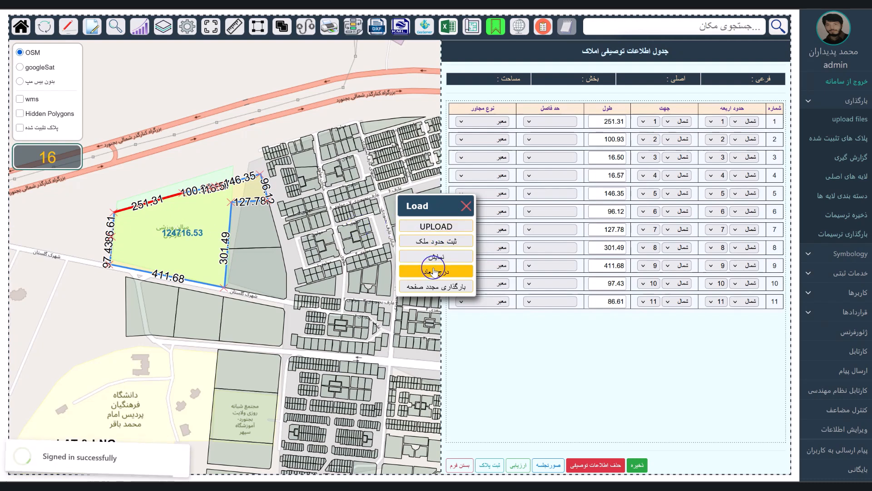
pyautogui.click(449, 240)
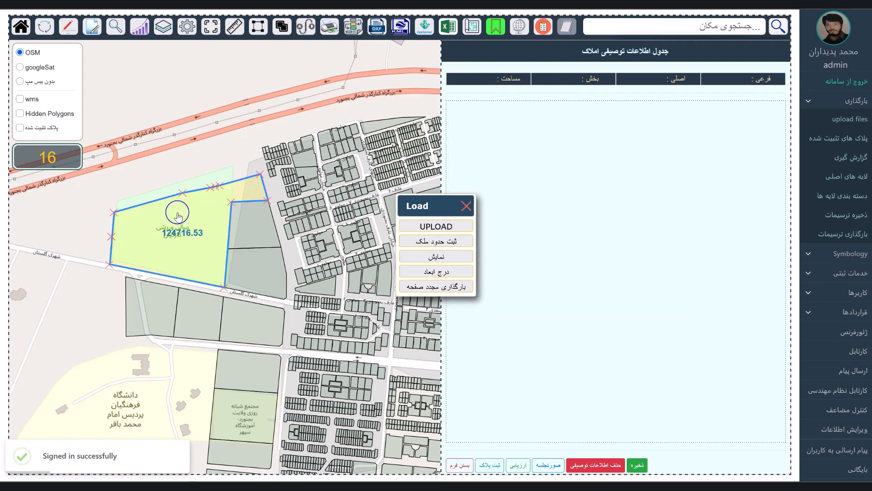
pyautogui.click(149, 204)
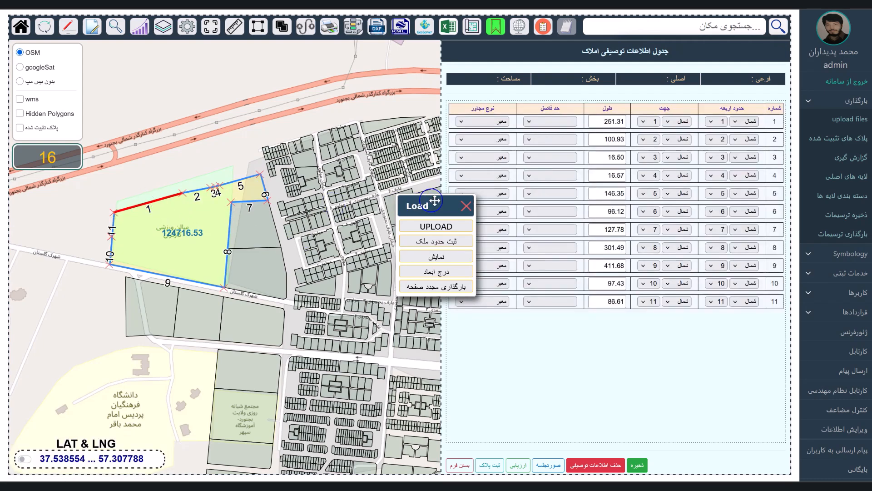
pyautogui.click(467, 207)
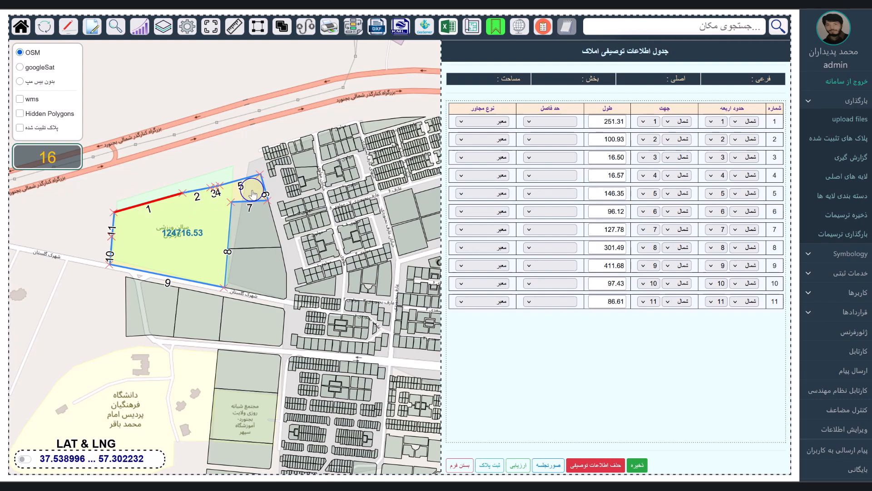
# Under حدود اربعه, assign sides 1 to 5 to the north (شمال) and sides 6 to 8 to the east (شرق)
pyautogui.click(720, 122)
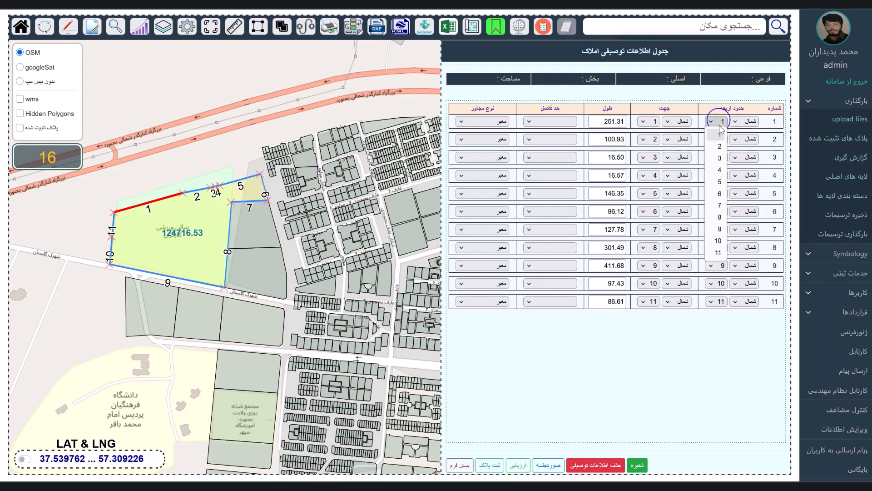
pyautogui.click(718, 179)
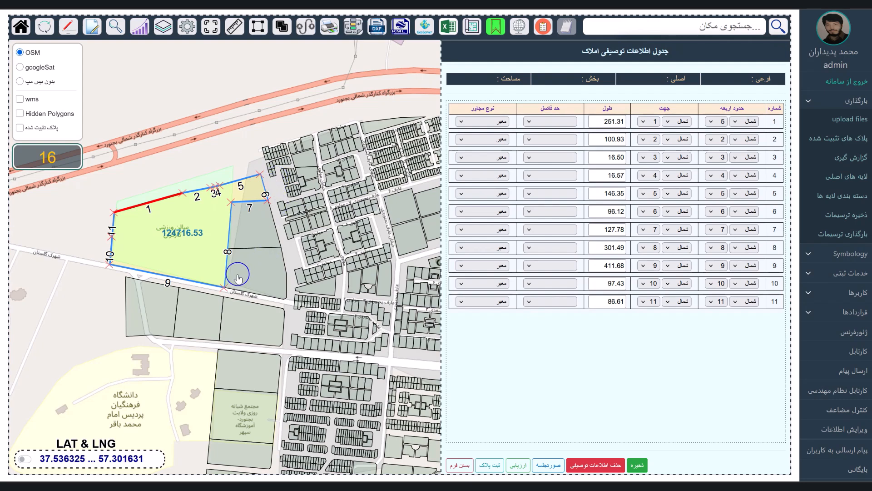
pyautogui.click(744, 211)
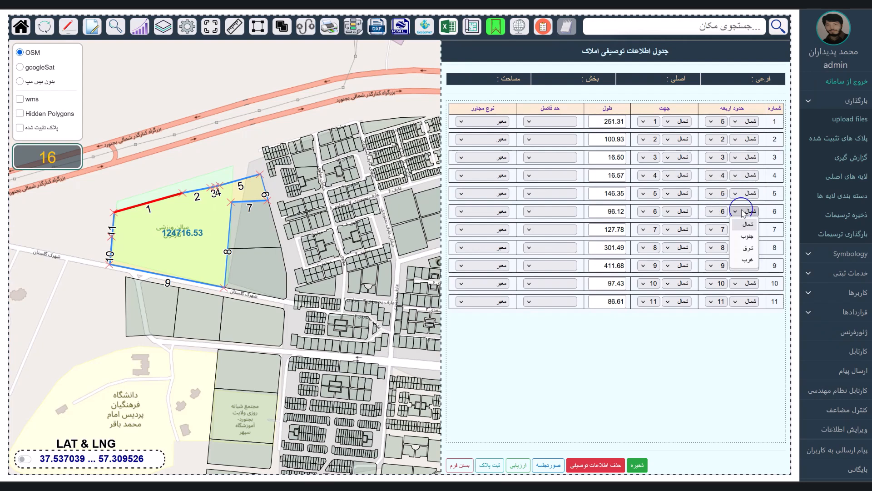
pyautogui.click(746, 248)
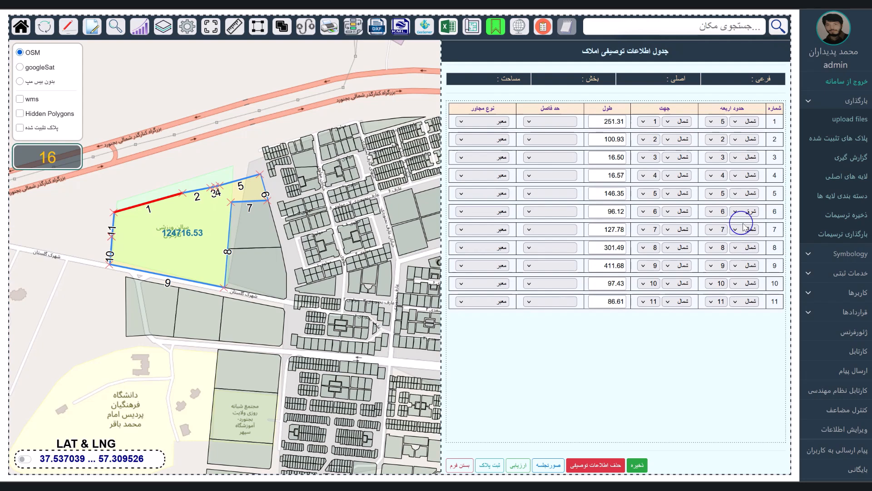
pyautogui.click(714, 213)
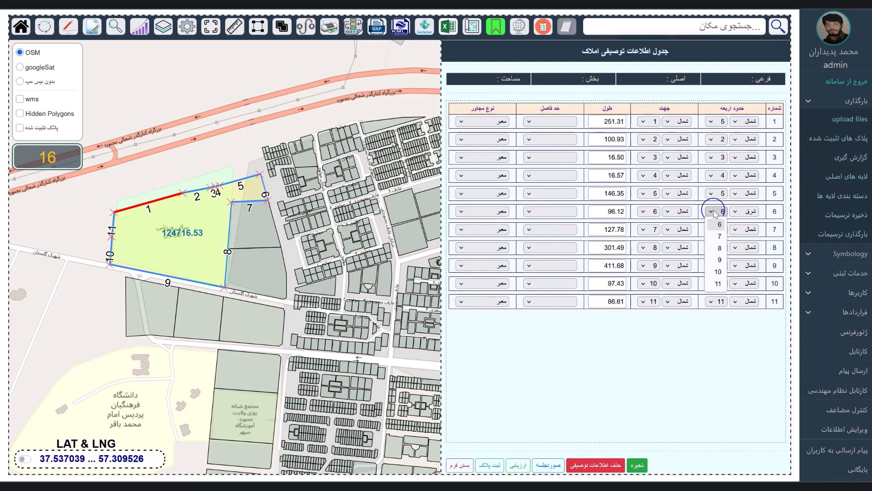
pyautogui.click(719, 248)
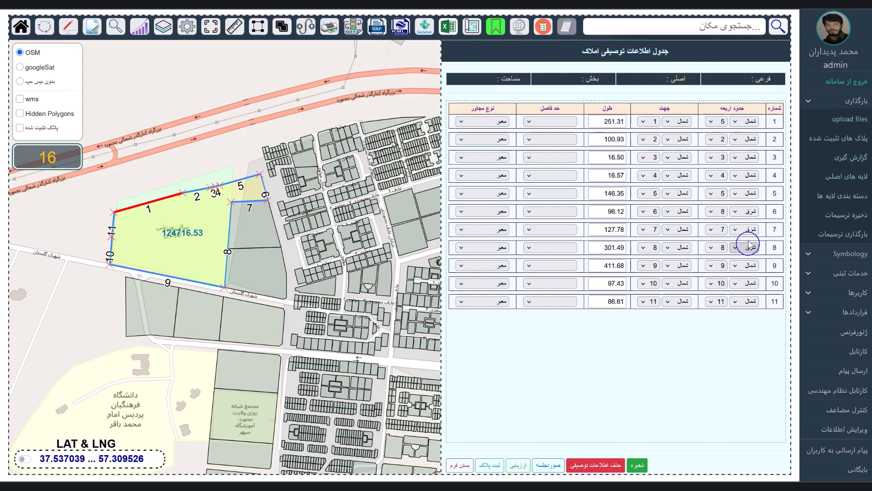
# Under حدود اربعه, assign side 9 to the south (جنوب) and sides 10 to 11 to the west (غرب)
pyautogui.click(747, 266)
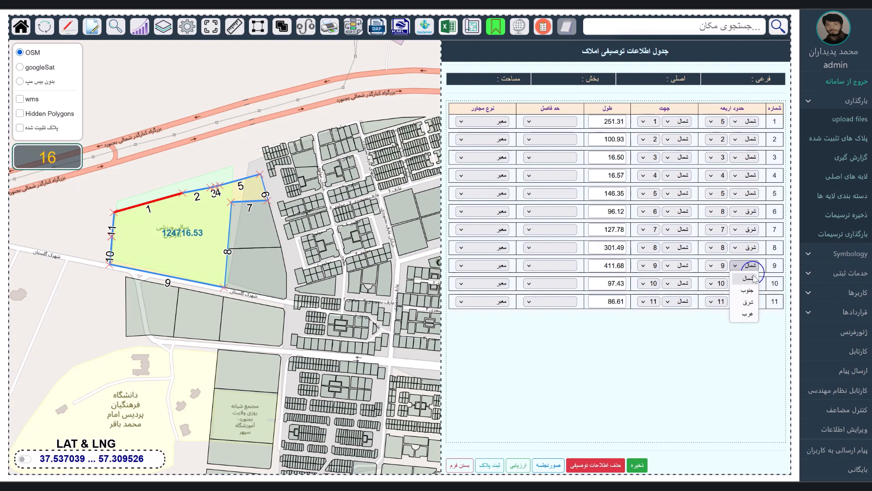
pyautogui.click(747, 292)
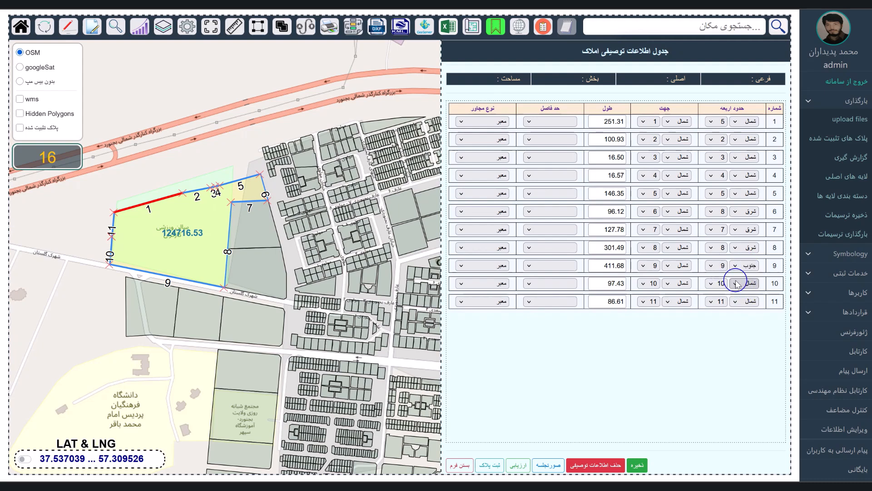
pyautogui.click(745, 284)
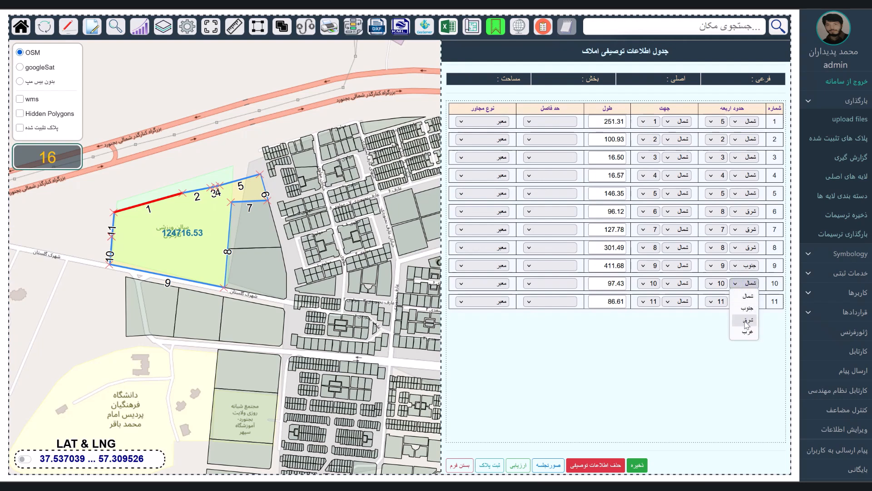
pyautogui.click(747, 332)
pyautogui.click(717, 283)
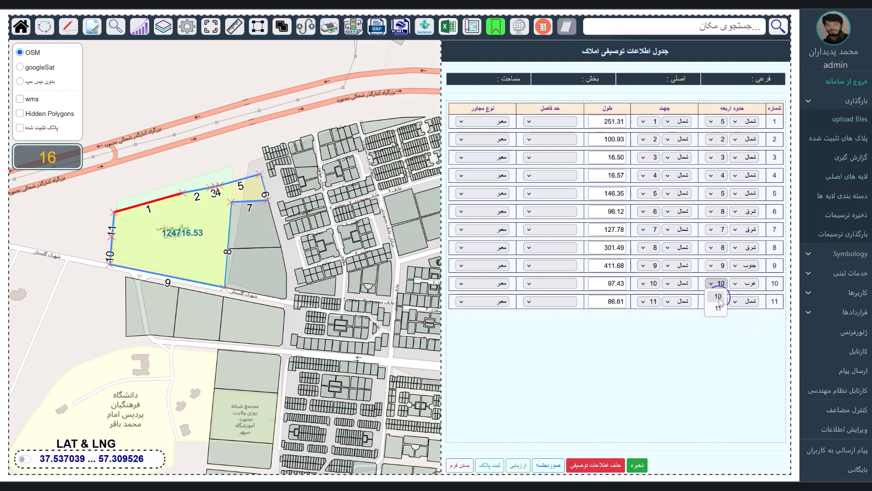
pyautogui.click(718, 308)
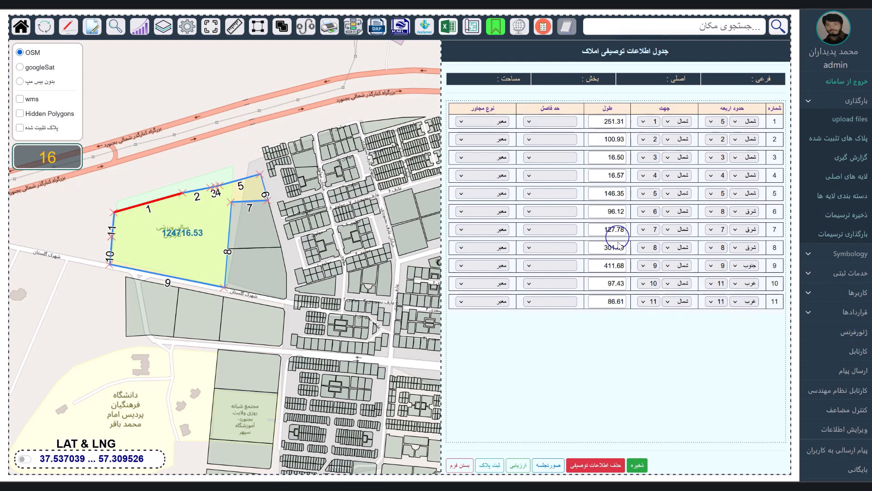
# Set the boundary type (حد فاصل) of side 1 to دیواریست
pyautogui.click(549, 123)
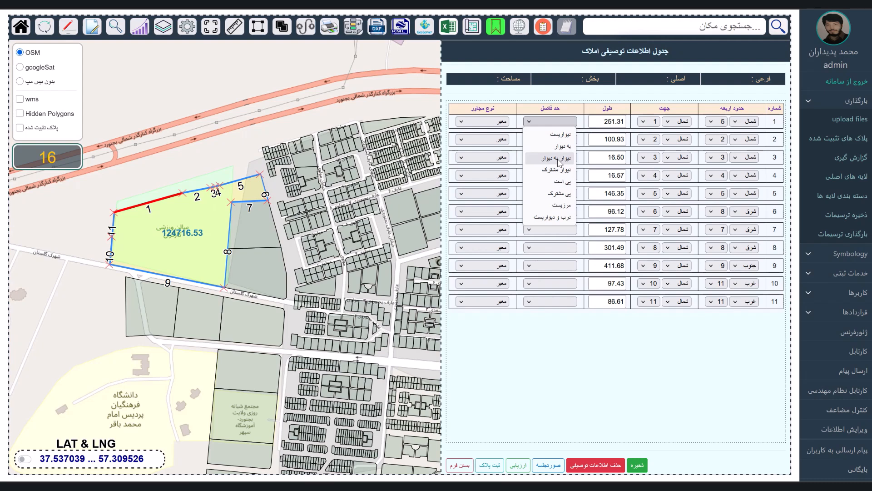
pyautogui.click(559, 135)
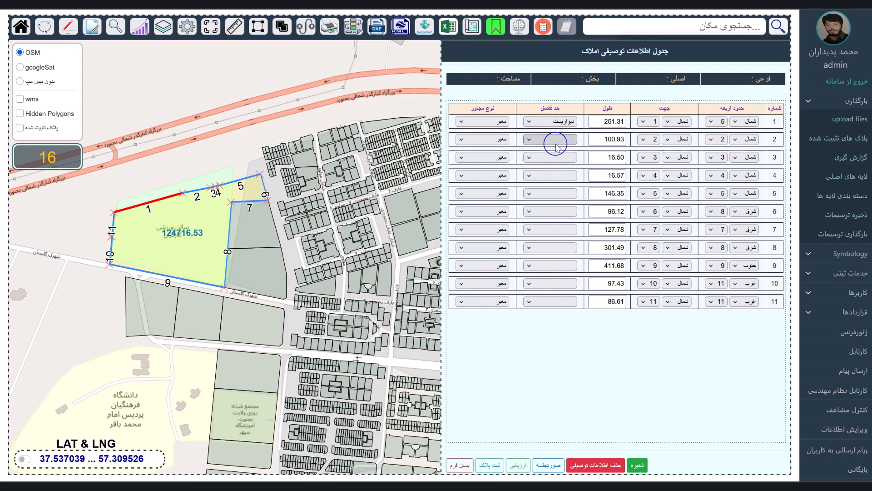
# Set the boundary type (حد فاصل) of sides 2 and 3 to دیوار به دیوار
pyautogui.click(556, 139)
pyautogui.click(555, 175)
pyautogui.click(553, 157)
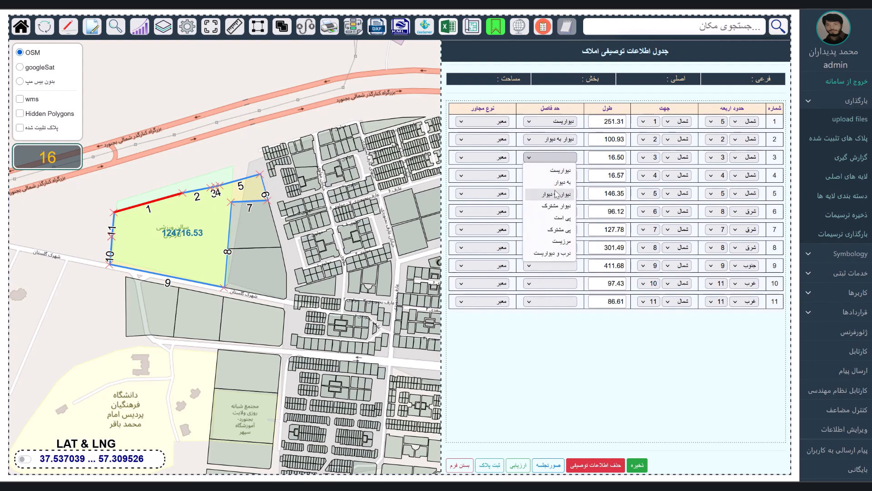
pyautogui.click(556, 193)
# Set the boundary type (حد فاصل) of sides 4 and 5 to دیوار مشترک
pyautogui.click(556, 175)
pyautogui.click(554, 227)
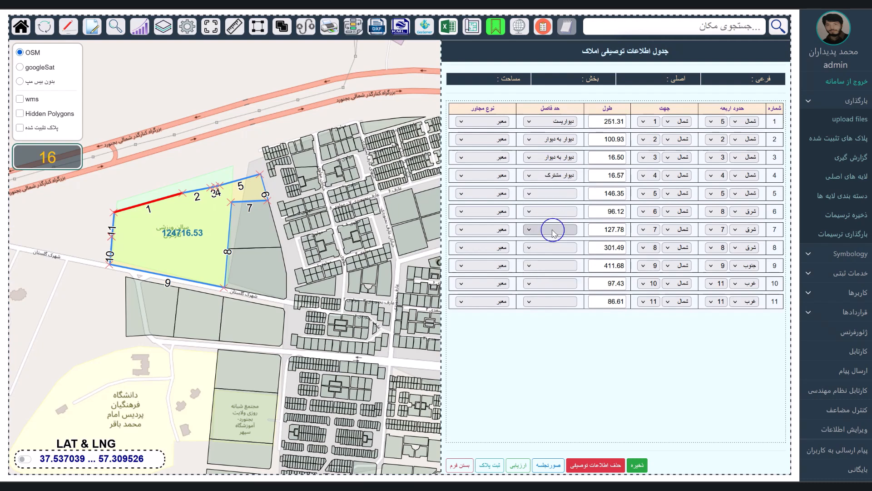
pyautogui.click(555, 196)
pyautogui.click(553, 241)
# Set the boundary type (حد فاصل) of sides 6 and 7 to پی است
pyautogui.click(556, 211)
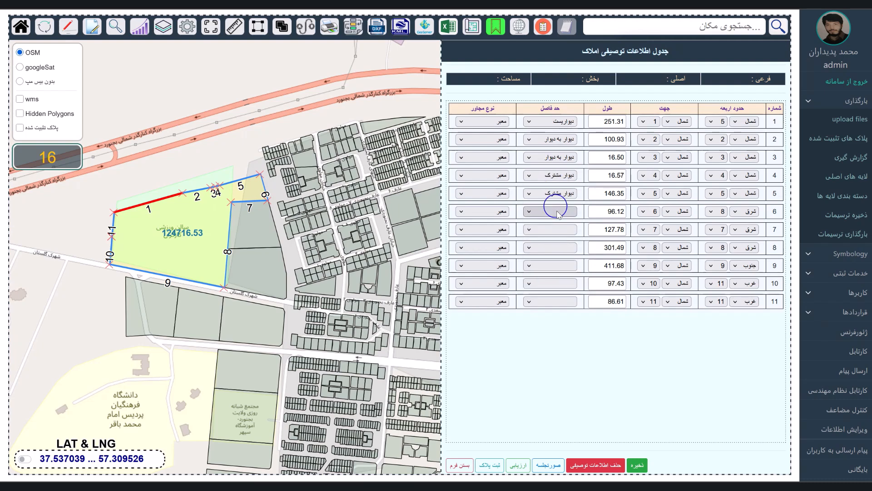
pyautogui.click(558, 271)
pyautogui.click(551, 229)
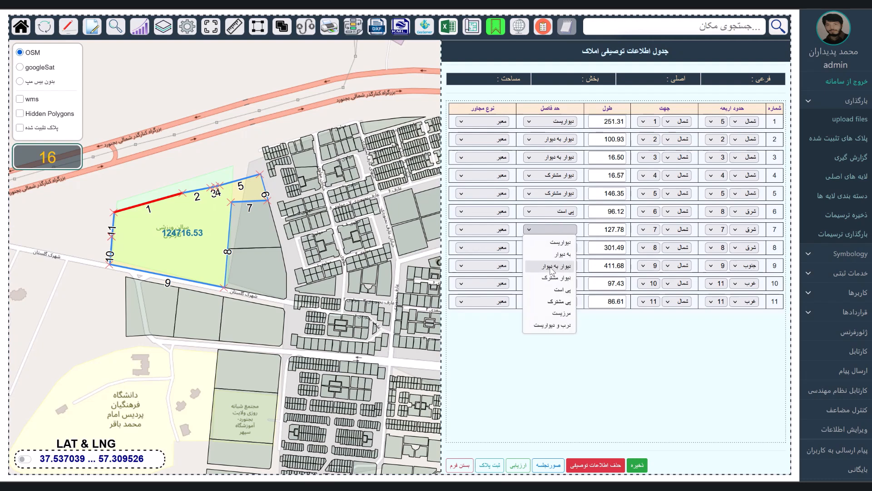
pyautogui.click(550, 289)
# Set the boundary type (حد فاصل) of side 8 to دیوار مشترک and of side 9 to درب و دیواریست
pyautogui.click(554, 247)
pyautogui.click(556, 296)
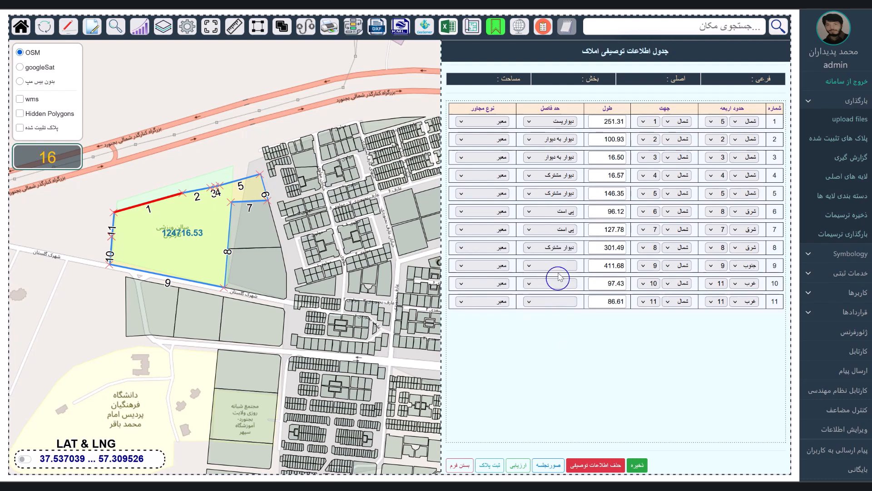
pyautogui.click(559, 265)
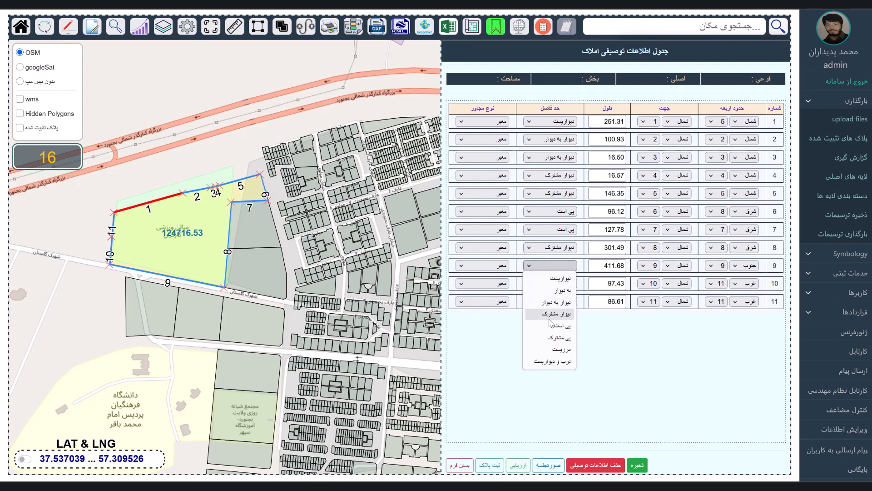
pyautogui.click(553, 361)
# Set the boundary type (حد فاصل) of side 10 to دیوار به دیوار and of side 11 to به دیوار
pyautogui.click(550, 283)
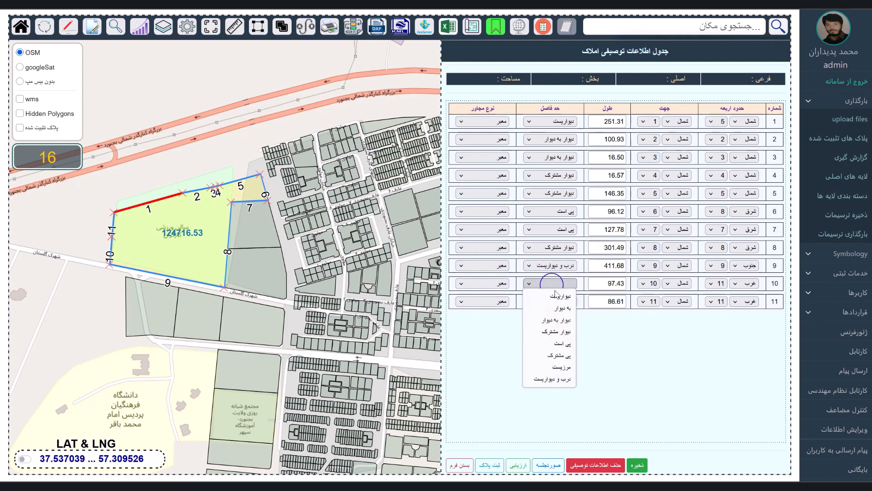
pyautogui.click(554, 321)
pyautogui.click(554, 301)
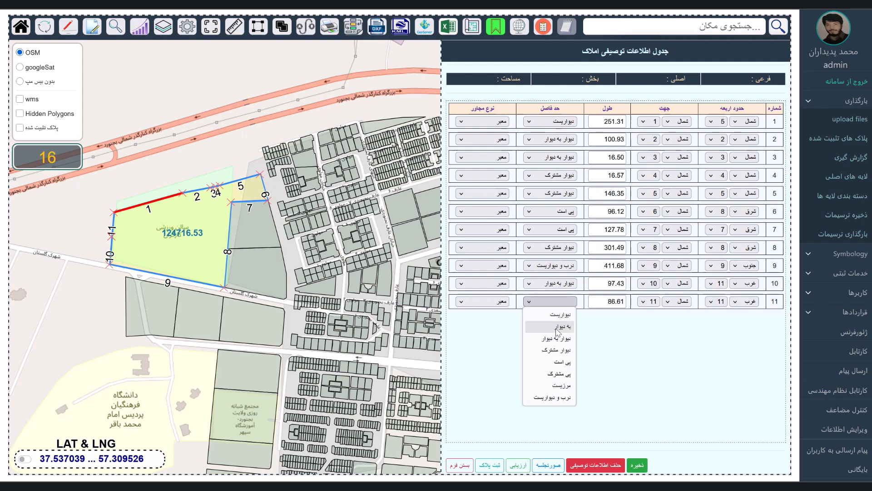
pyautogui.click(554, 338)
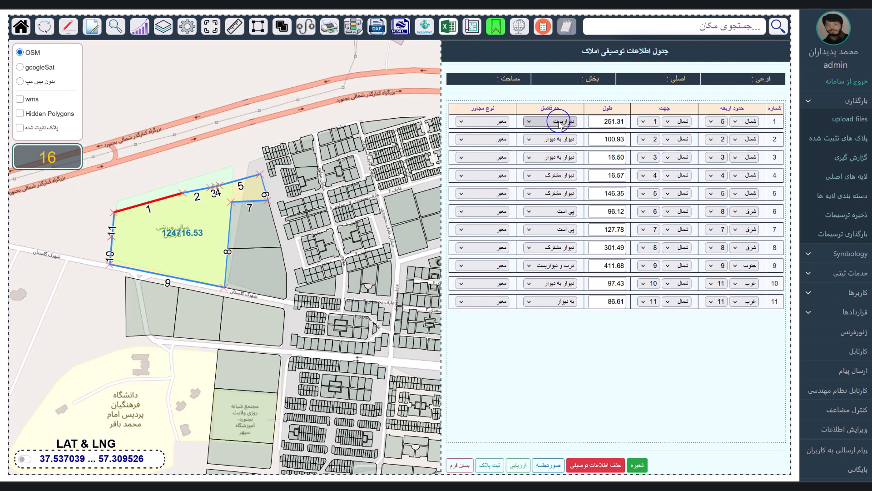
# Switch the adjacent type (نوع مجاور) of side 1 to پلاک and back to معبر to view each type's fields
pyautogui.click(499, 123)
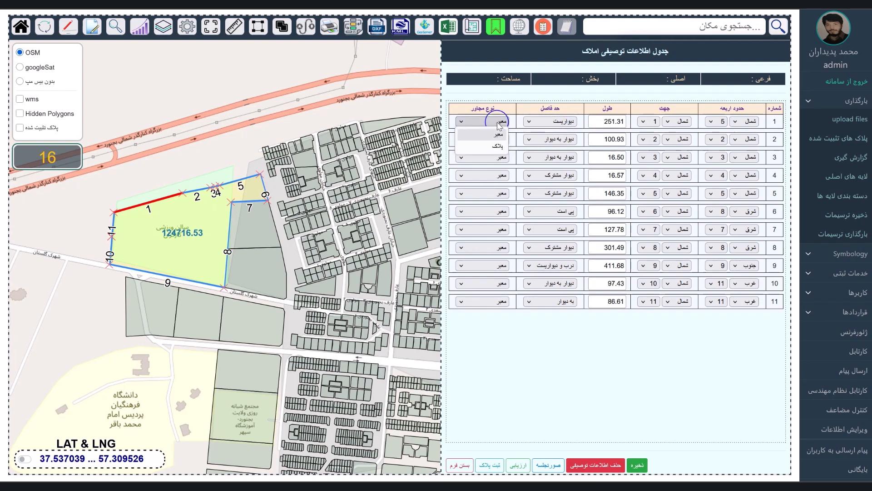
pyautogui.click(491, 149)
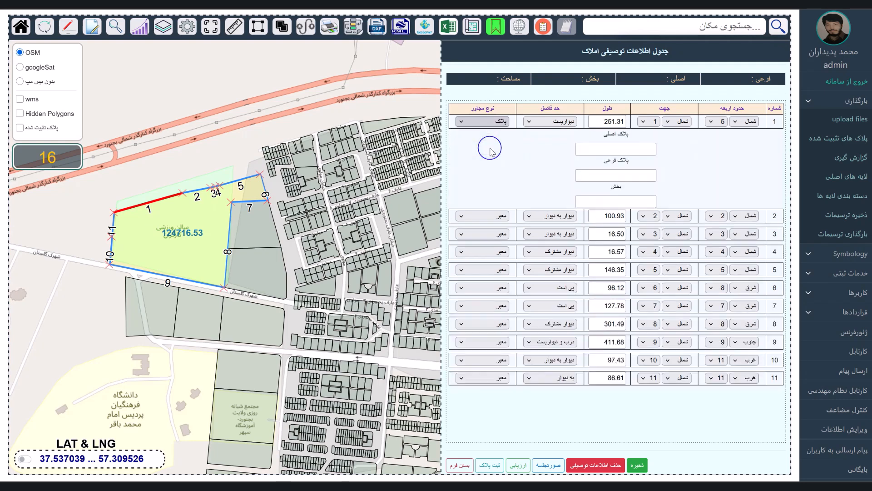
pyautogui.click(639, 144)
pyautogui.click(620, 200)
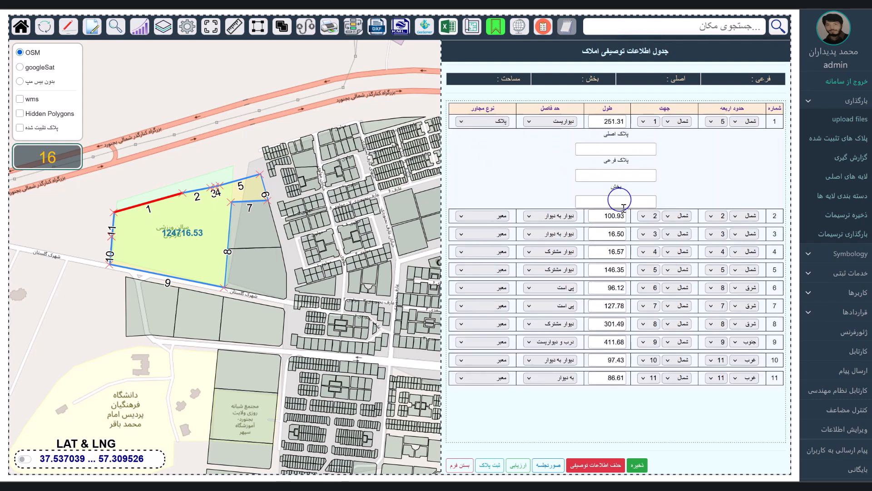
pyautogui.click(500, 121)
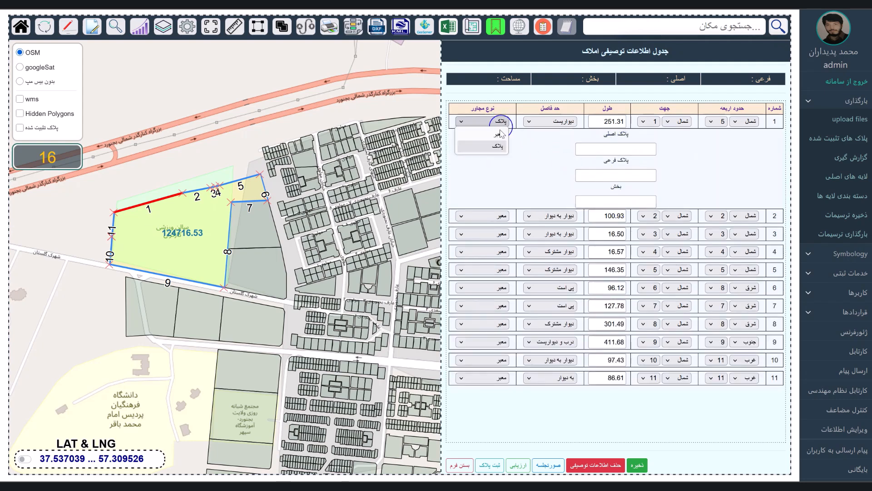
pyautogui.click(496, 136)
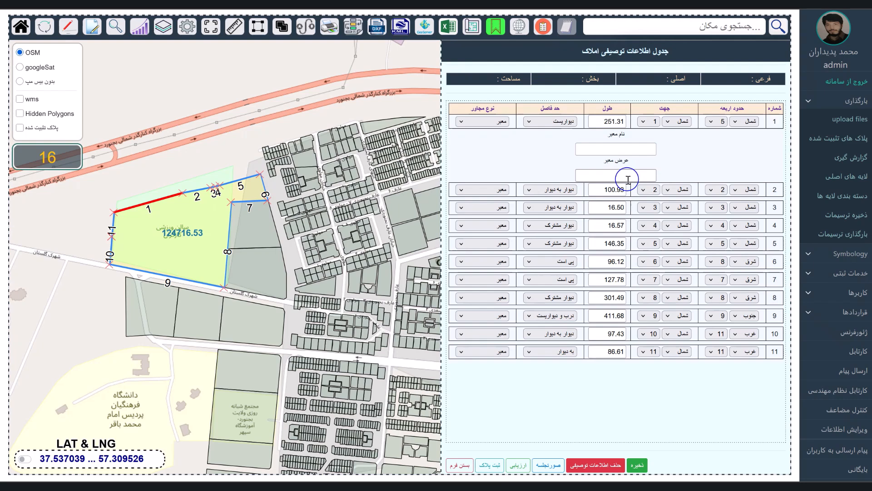
# In the parcel's valuation form (ارزیابی), enter 1455 as the building area (مساحت اعیان), and close the form without registering it
pyautogui.click(518, 466)
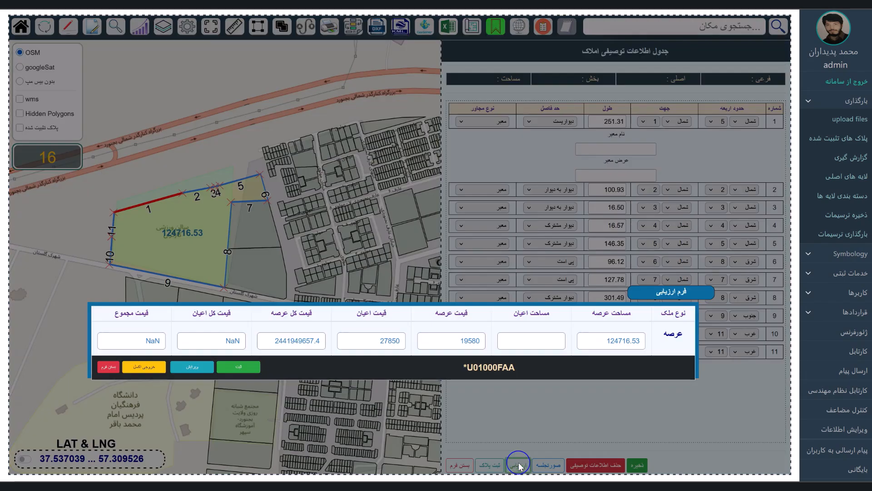
pyautogui.click(541, 344)
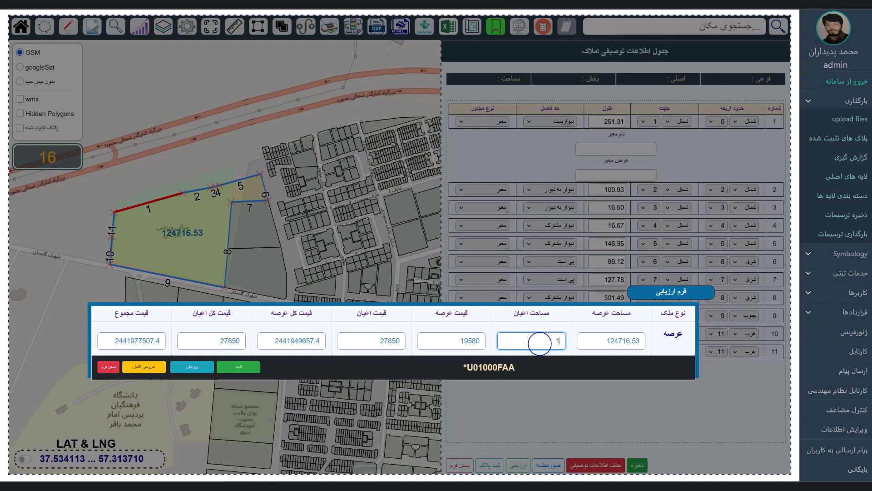
pyautogui.write('1455')
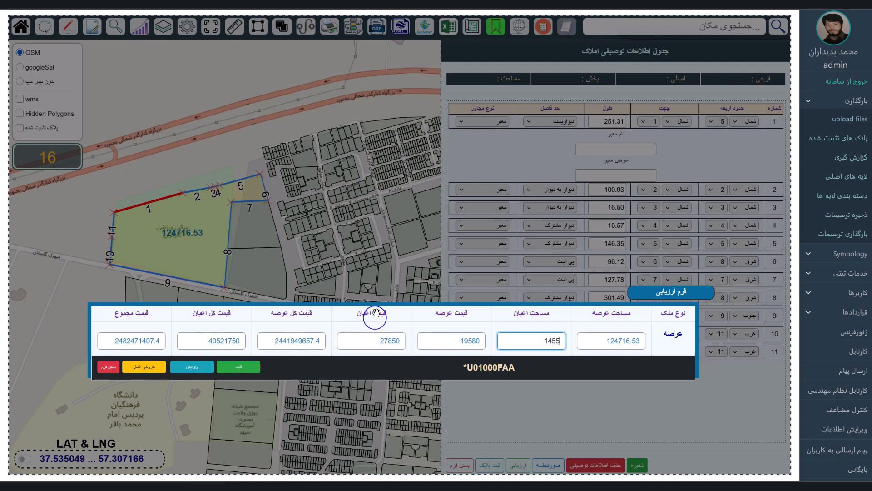
pyautogui.click(451, 224)
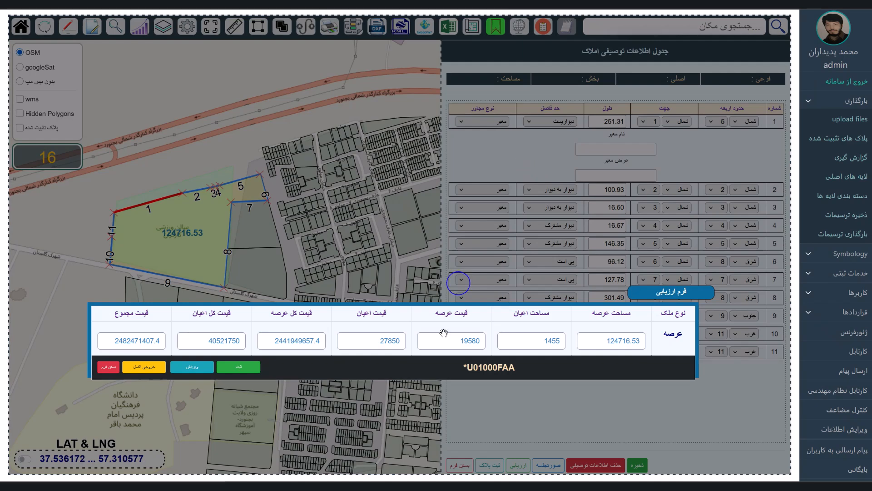
pyautogui.click(108, 367)
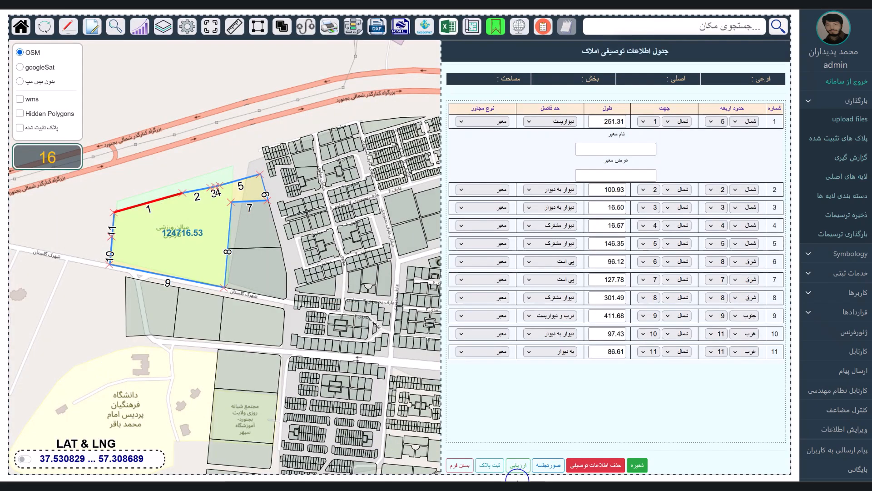
# Register the parcel's plate (ثبت پلاک) with پلاک اصلی 158, پلاک فرعی 1250 and بخش 2, and close the registration window
pyautogui.click(488, 466)
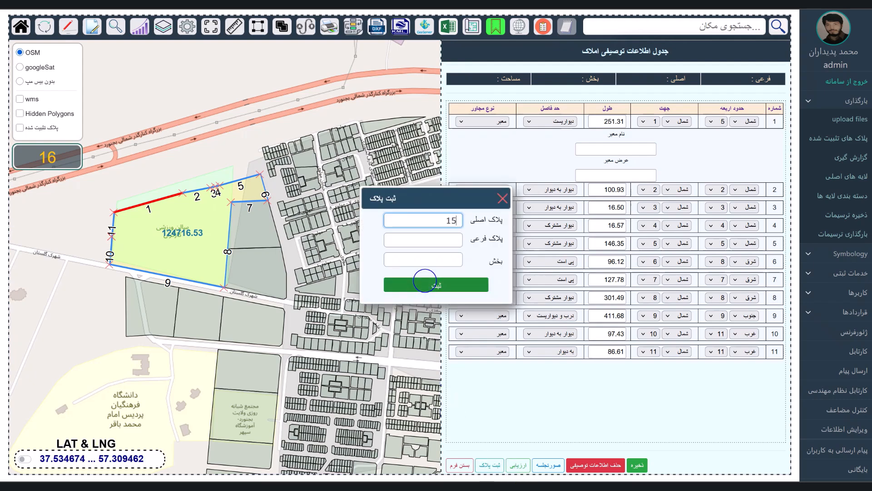
pyautogui.click(439, 239)
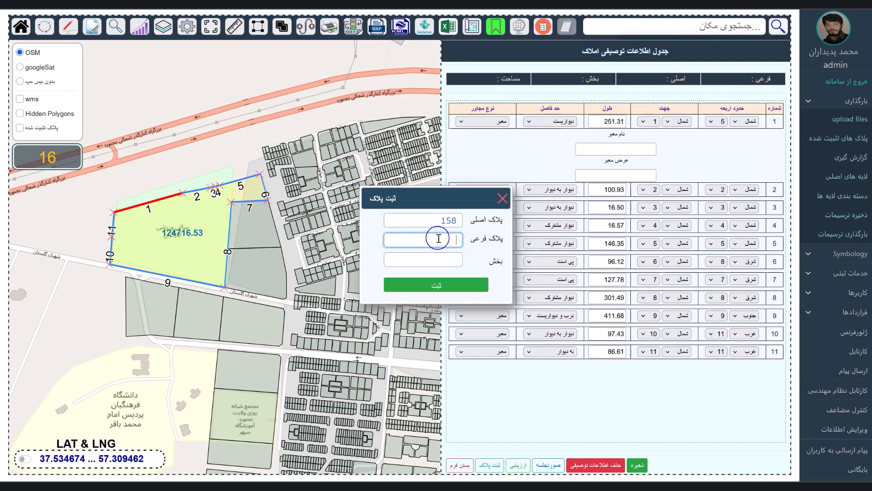
pyautogui.click(444, 261)
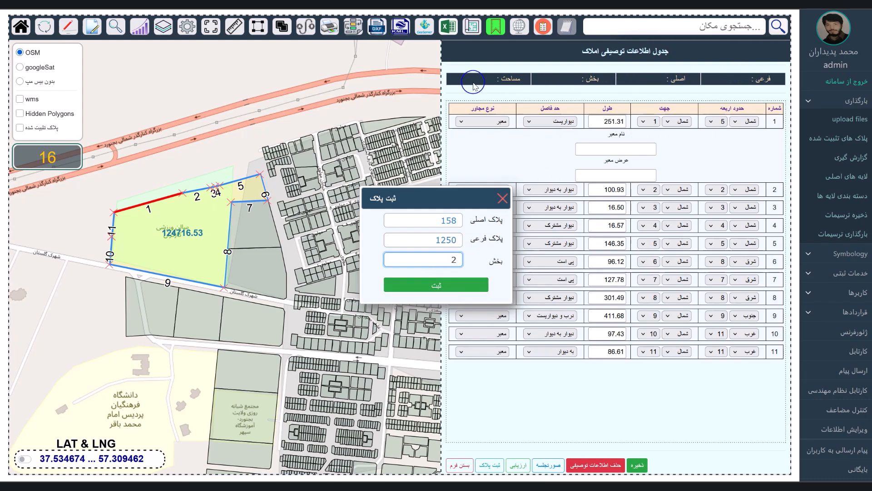
pyautogui.click(447, 285)
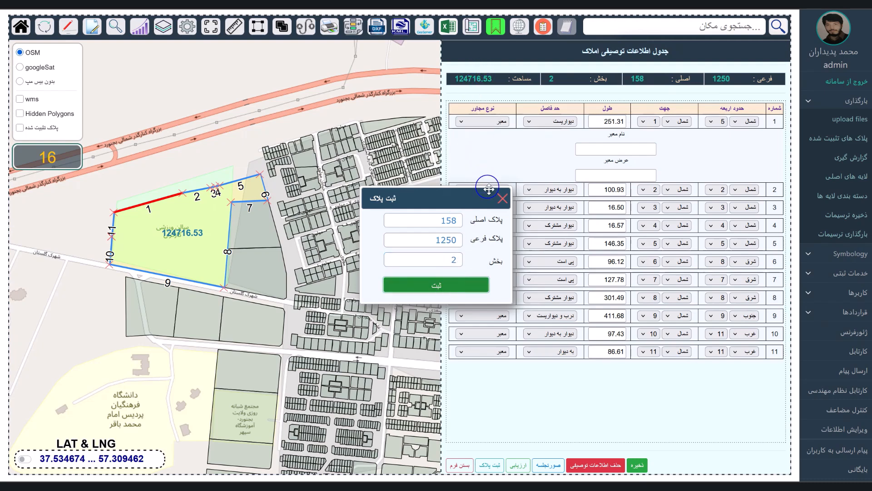
pyautogui.click(501, 197)
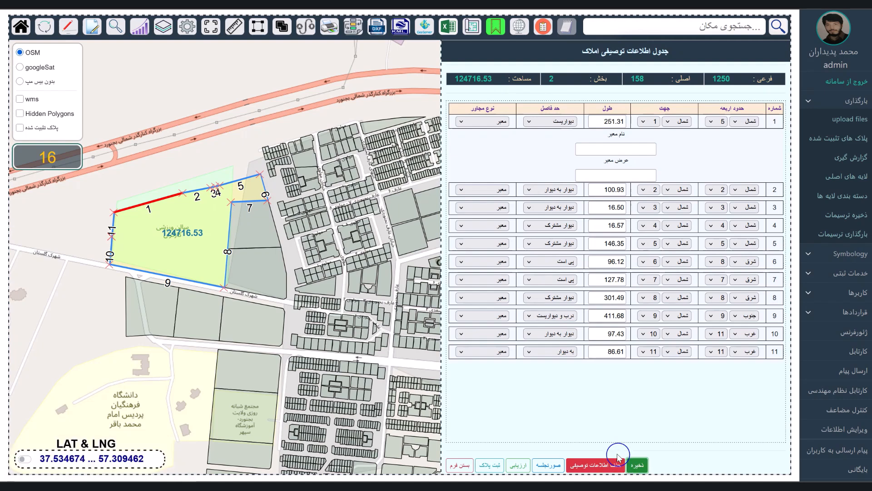
# Select the neighbouring parcel beyond side 8, and reselect the registered parcel to review its stored plate and boundary data
pyautogui.click(262, 266)
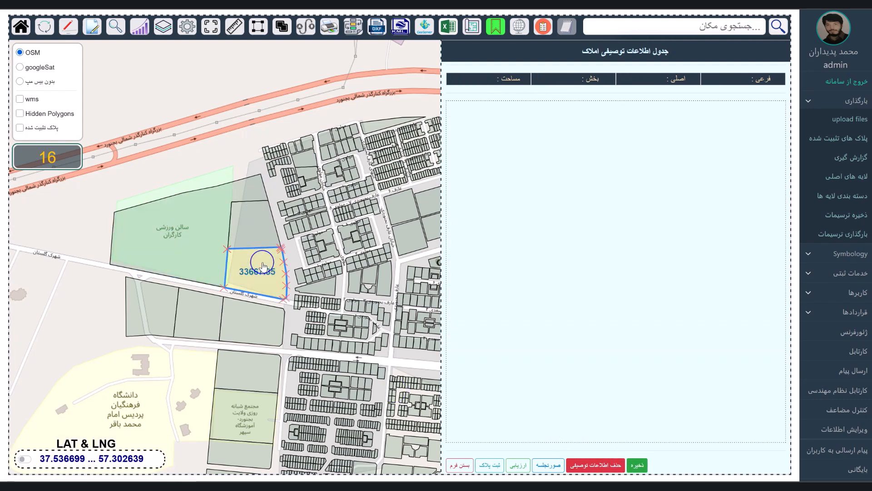
pyautogui.click(177, 242)
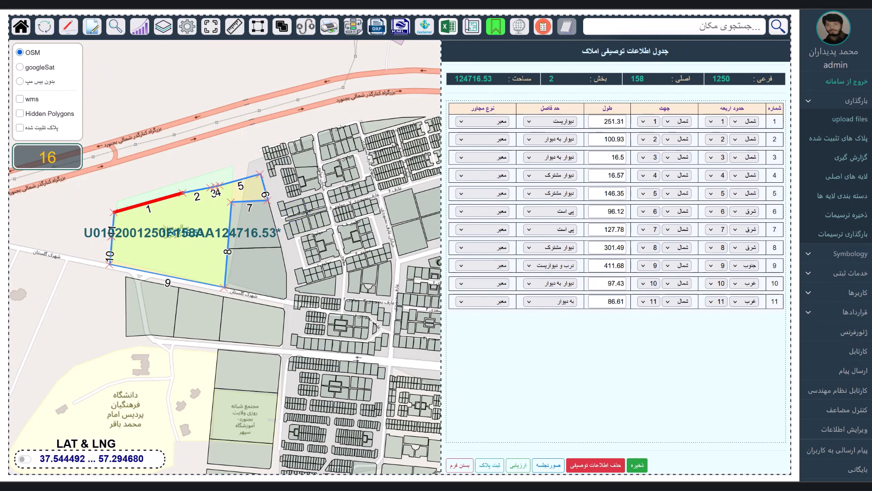
# Reload the map page and load the گلستان شهر layer from the upload files display (نمایش) option
pyautogui.click(53, 2)
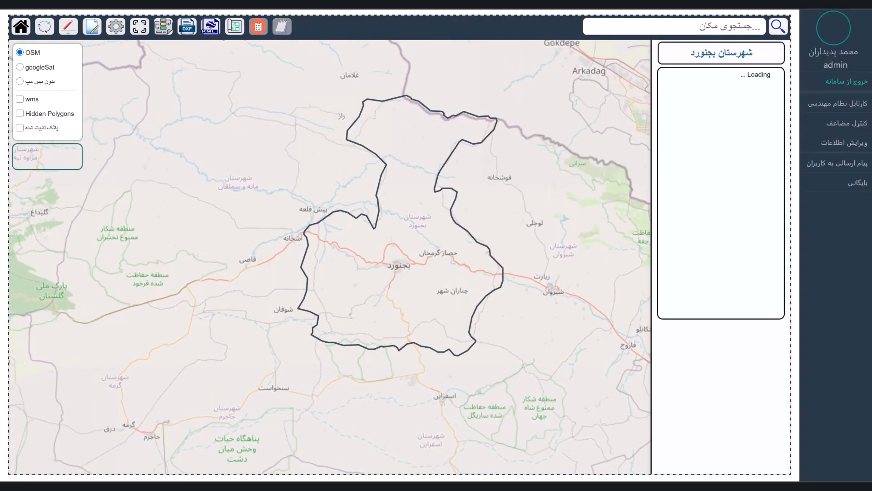
pyautogui.click(830, 102)
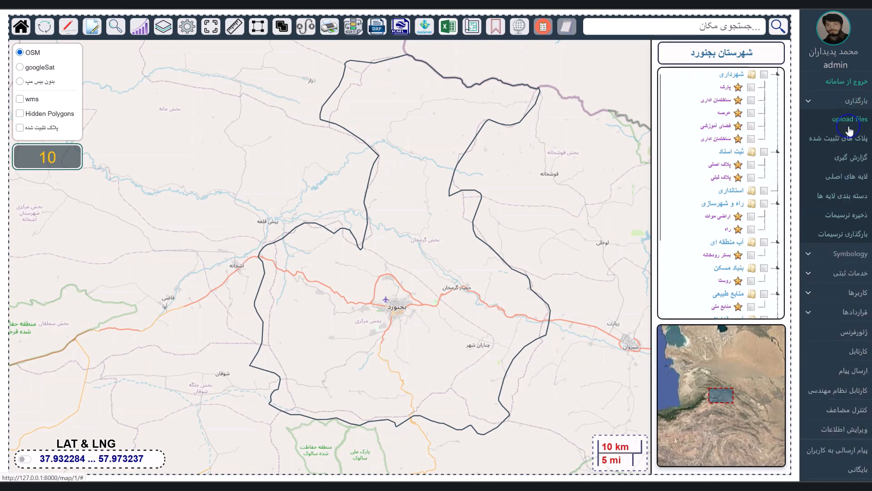
pyautogui.click(849, 122)
pyautogui.click(423, 253)
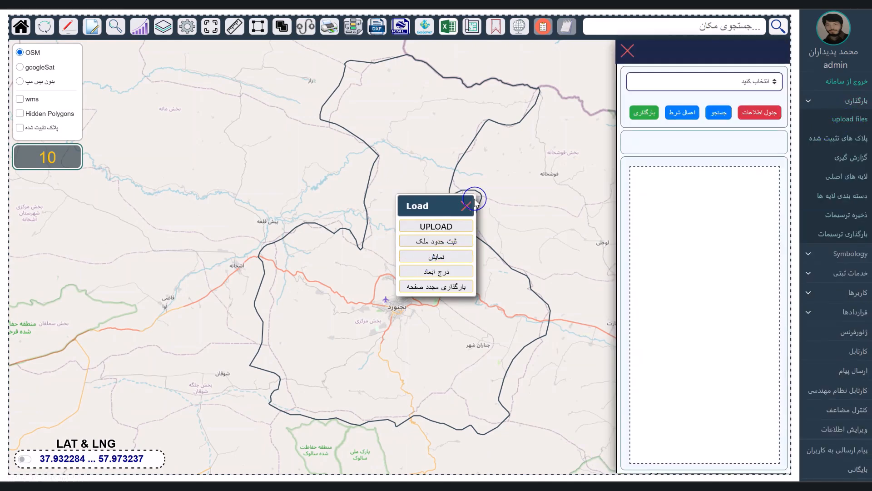
pyautogui.click(466, 204)
pyautogui.click(690, 80)
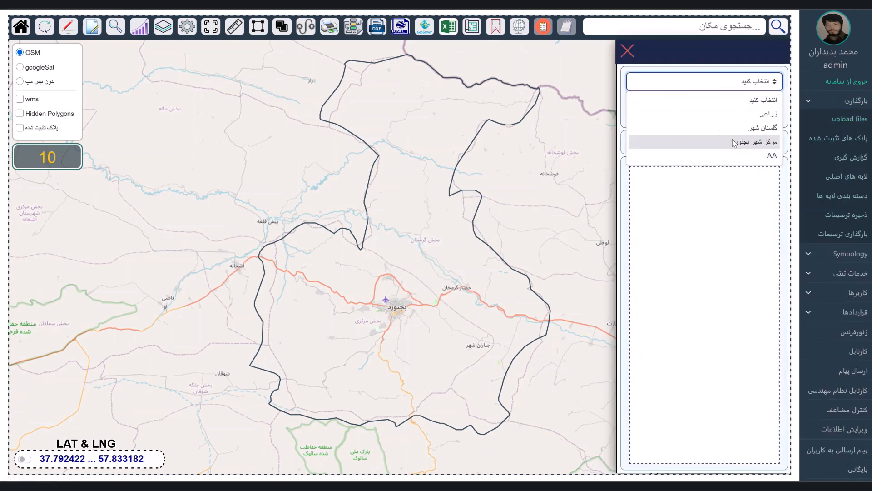
pyautogui.click(731, 128)
pyautogui.click(642, 112)
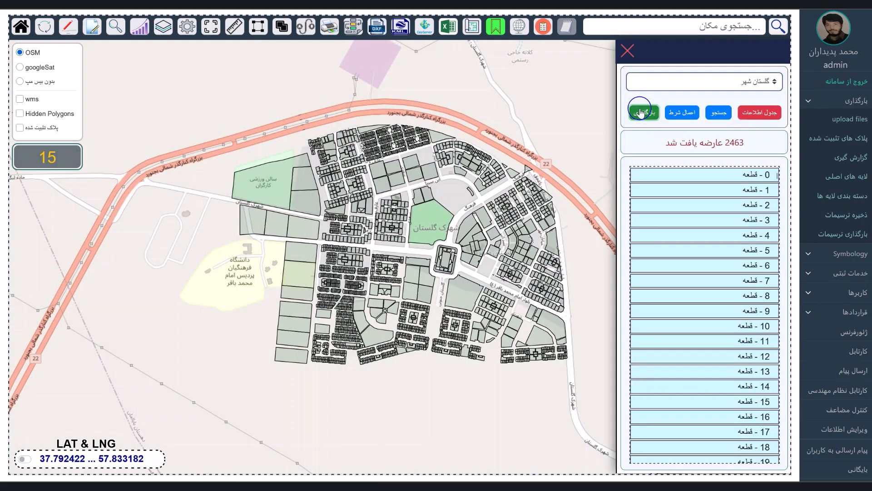
# Switch off the registered polygons mode (پلیگون های تثبیت شده)
pyautogui.click(496, 28)
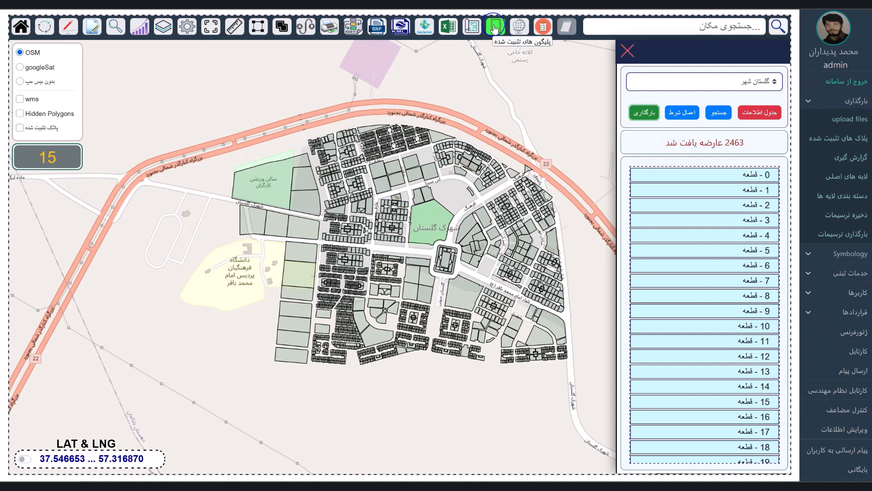
pyautogui.click(495, 28)
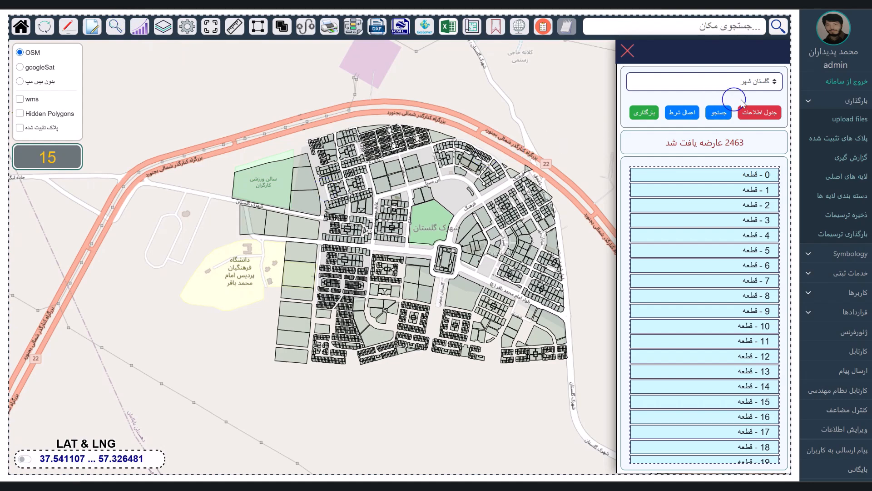
# Add an Area column filled with مساحت to the گلستان شهر layer's attribute table, and close the table
pyautogui.click(757, 117)
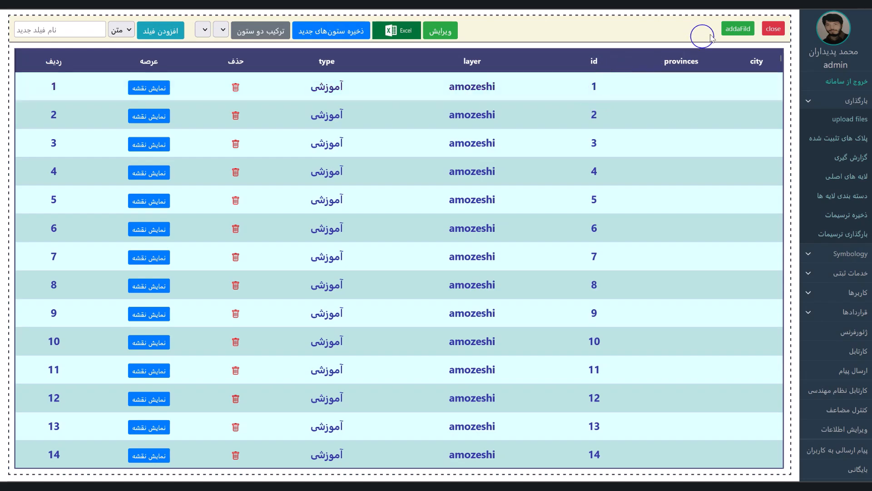
pyautogui.click(738, 29)
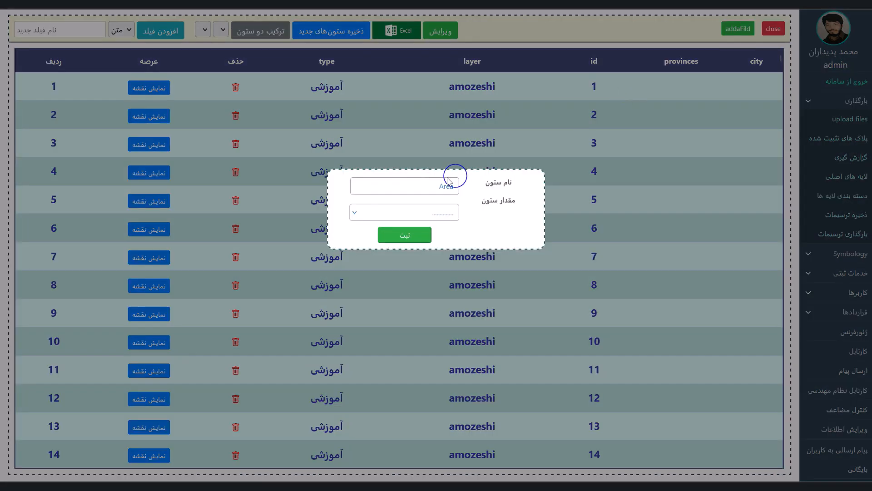
pyautogui.click(417, 212)
pyautogui.click(400, 254)
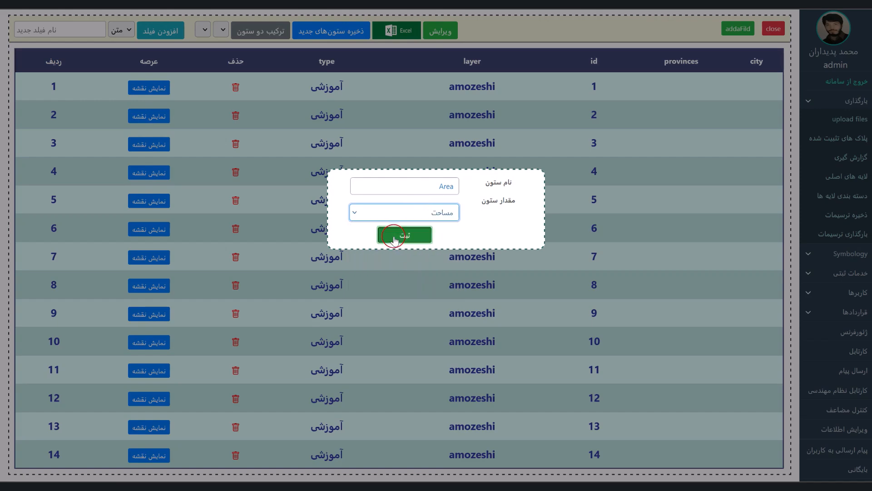
pyautogui.click(395, 238)
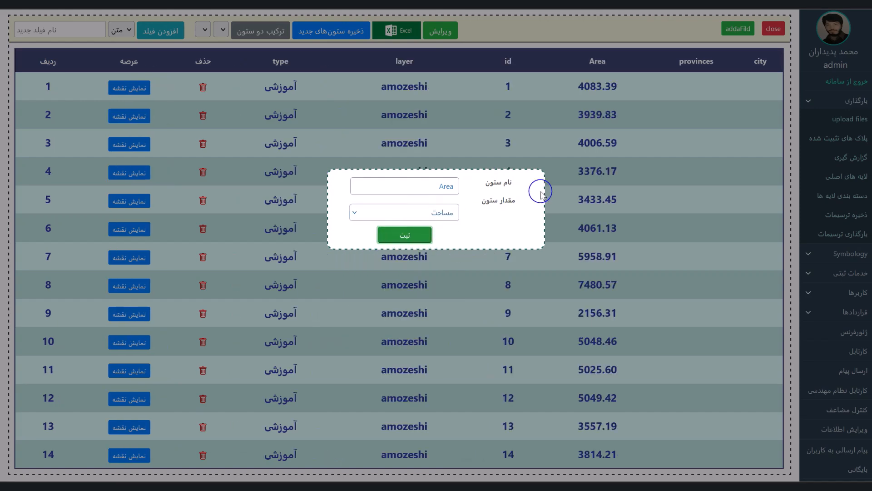
pyautogui.click(625, 178)
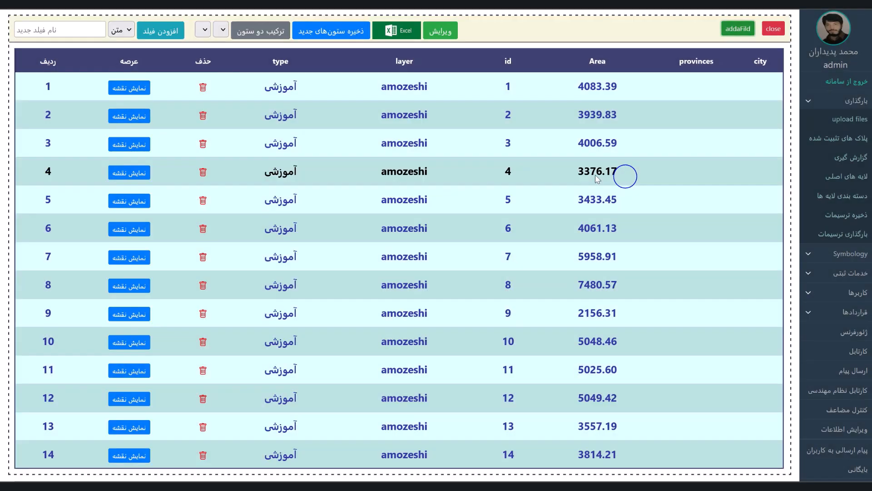
pyautogui.click(773, 28)
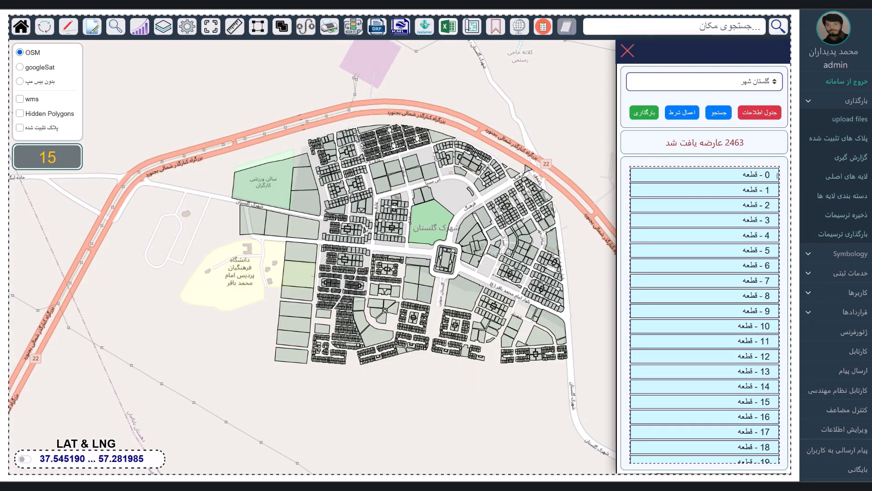
# Reload the map page and load the گلستان شهر layer again from the upload files display (نمایش) option
pyautogui.press('F5')
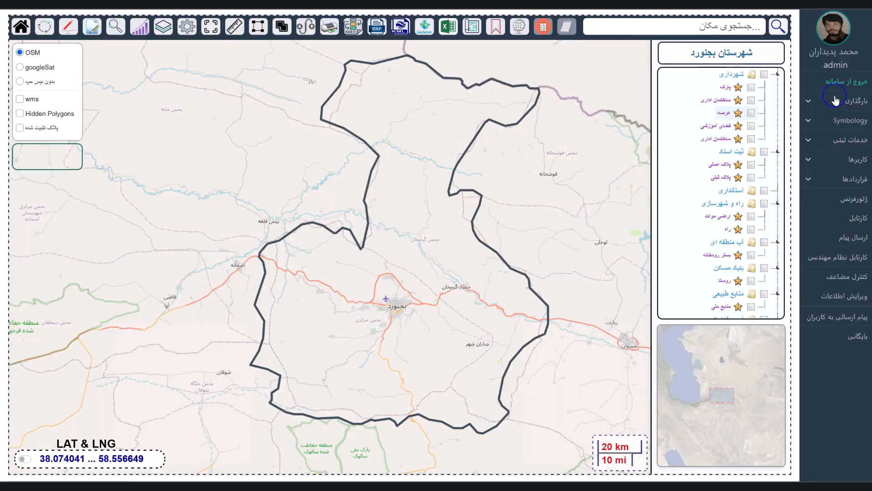
pyautogui.click(848, 108)
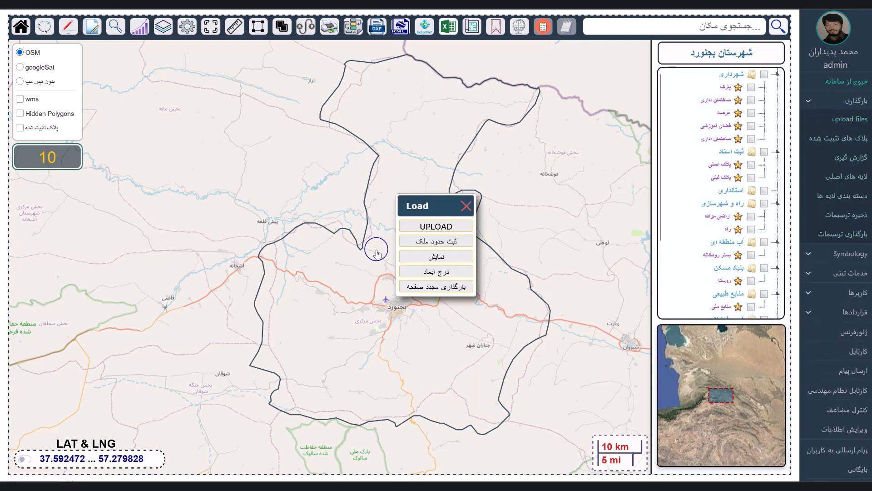
pyautogui.click(436, 257)
pyautogui.click(466, 208)
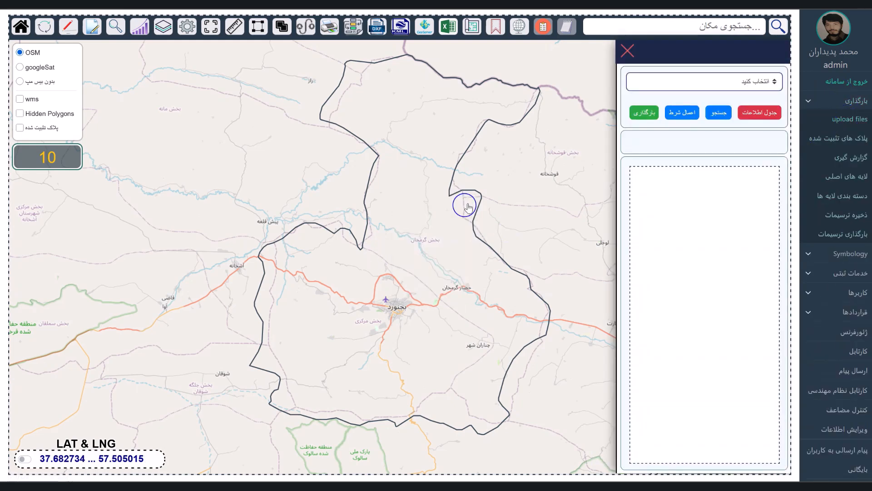
pyautogui.click(704, 81)
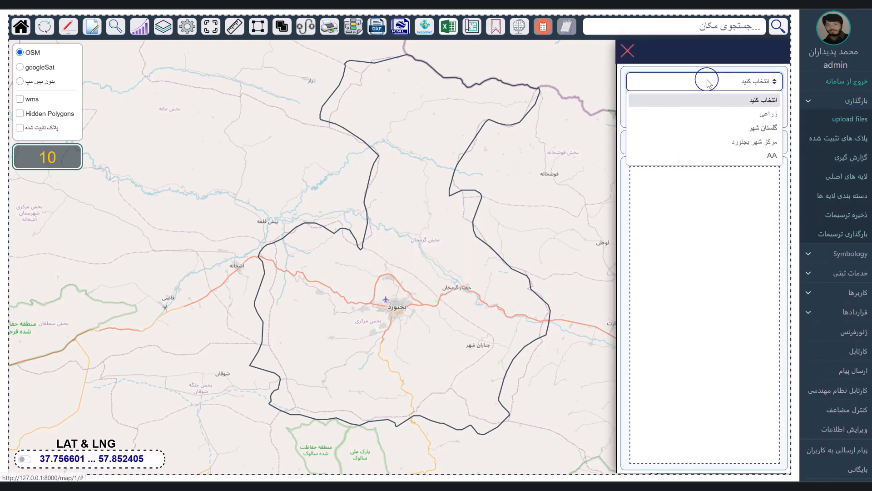
pyautogui.click(746, 127)
pyautogui.click(643, 112)
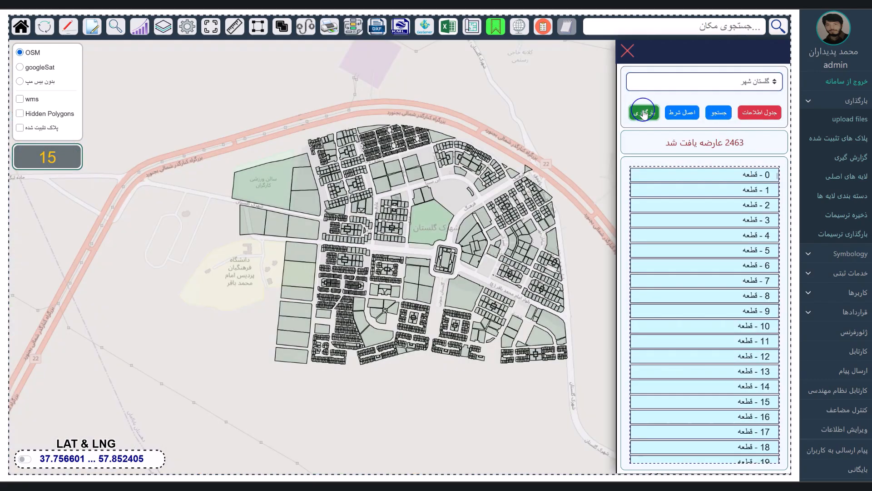
# Switch off the registered polygons mode and turn on the پلاک تثبیت شده overlay on the map
pyautogui.click(494, 27)
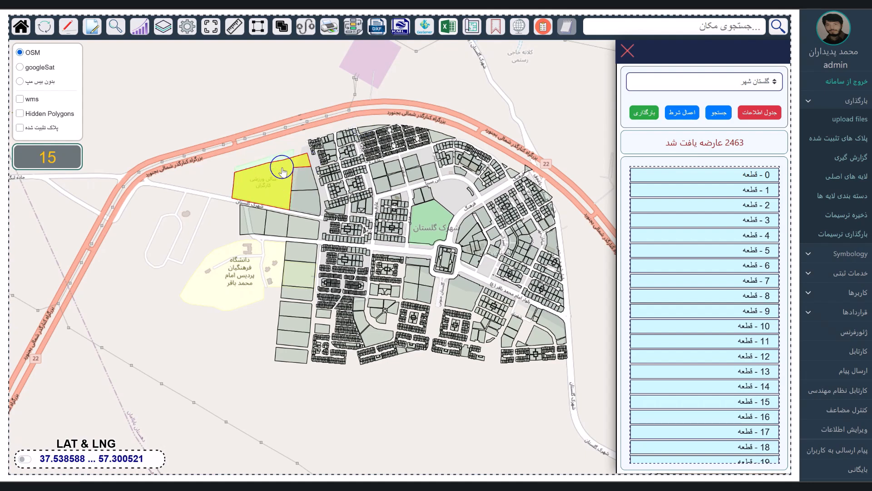
pyautogui.click(20, 127)
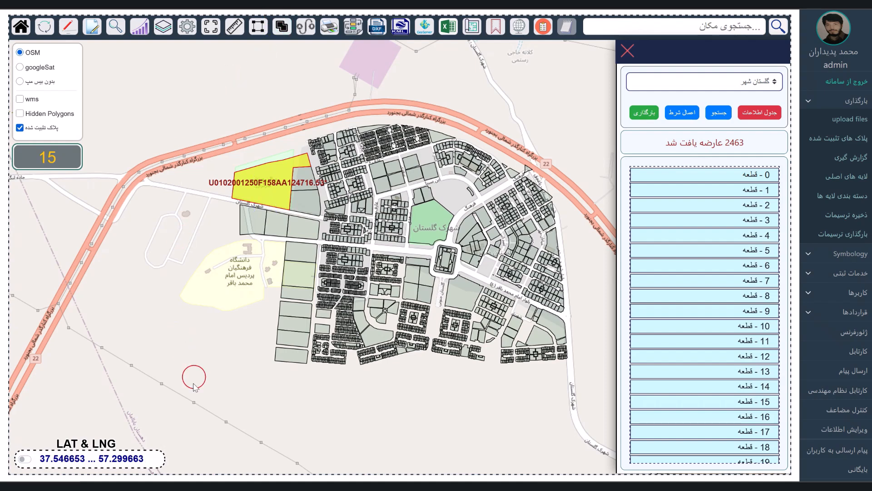
# Generate the registrations chart (نمودار تثبیت ها) as a bar chart to compare registered plates per layer, and return to the map
pyautogui.click(137, 34)
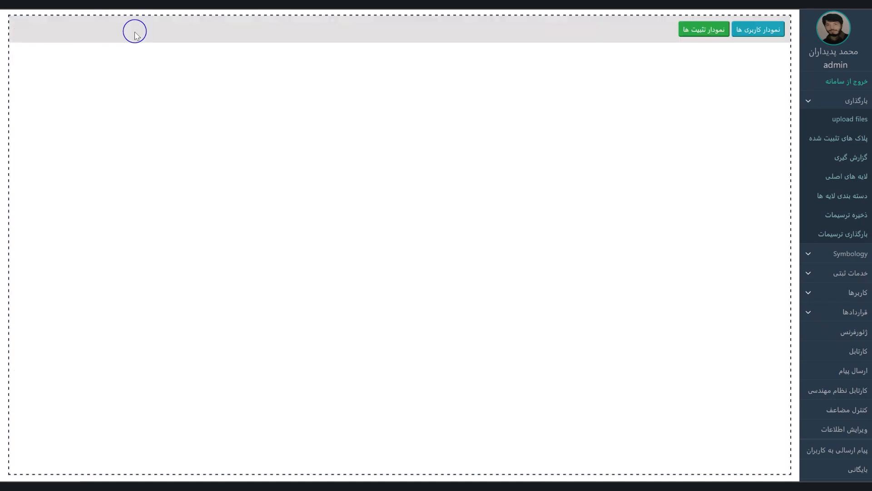
pyautogui.click(706, 33)
pyautogui.click(413, 69)
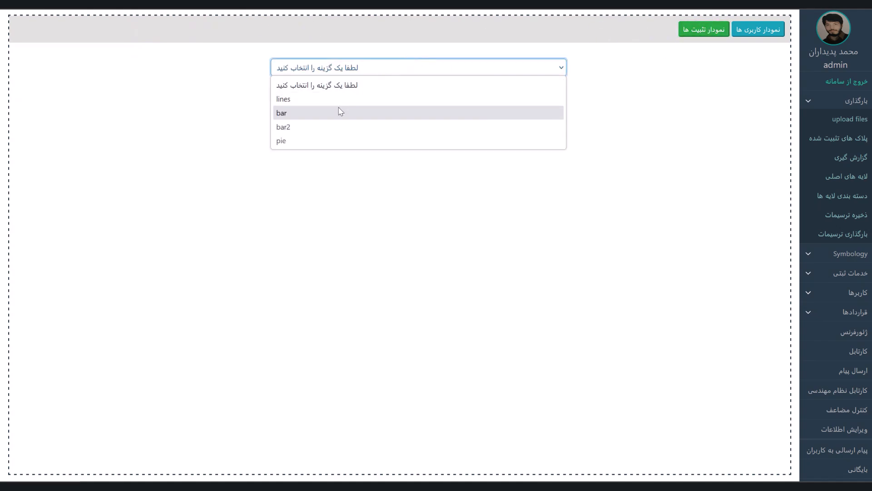
pyautogui.click(340, 112)
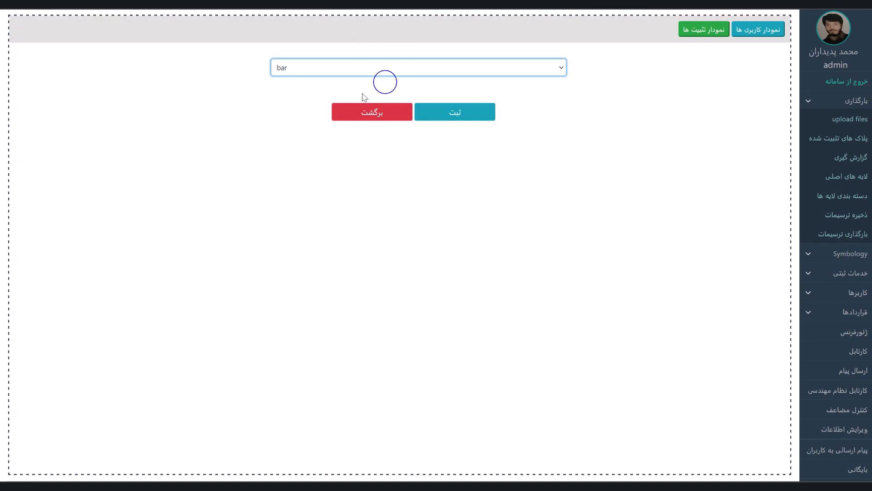
pyautogui.click(465, 115)
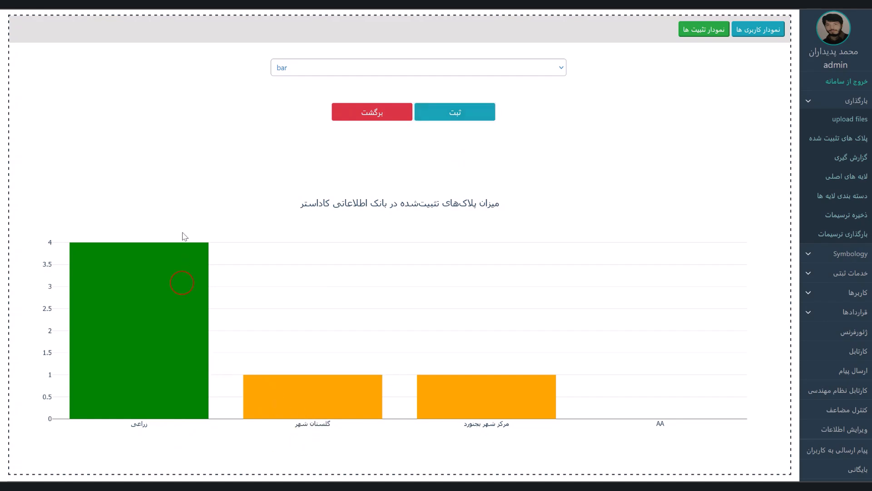
pyautogui.click(162, 105)
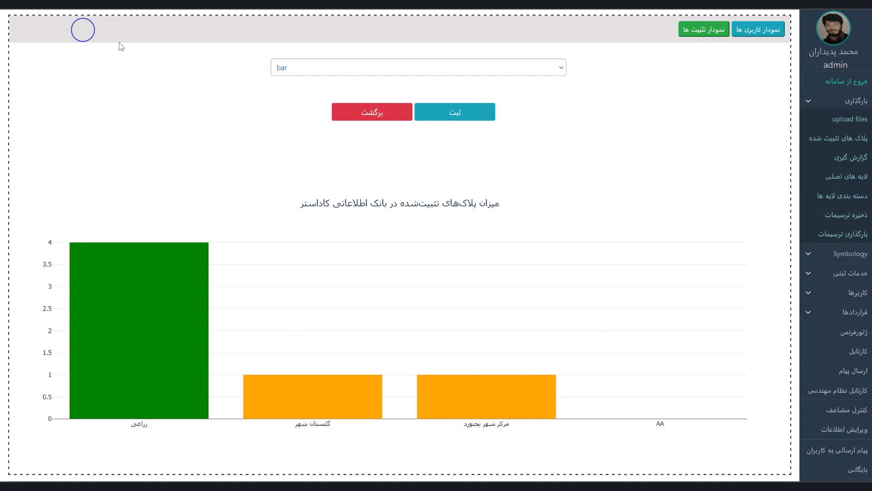
pyautogui.click(393, 112)
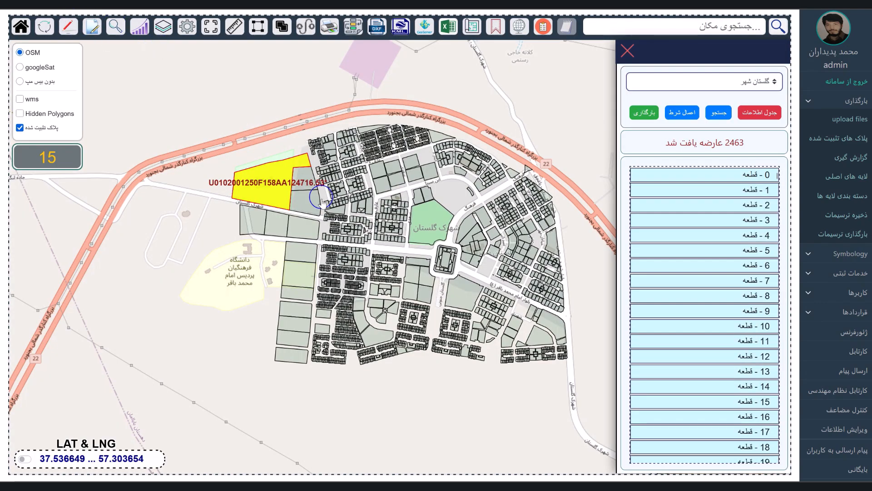
# Register the plate of the مجتمع شبانه روزی parcel with پلاک اصلی 158, پلاک فرعی 1252 and بخش 2, and save its boundary data
pyautogui.click(305, 203)
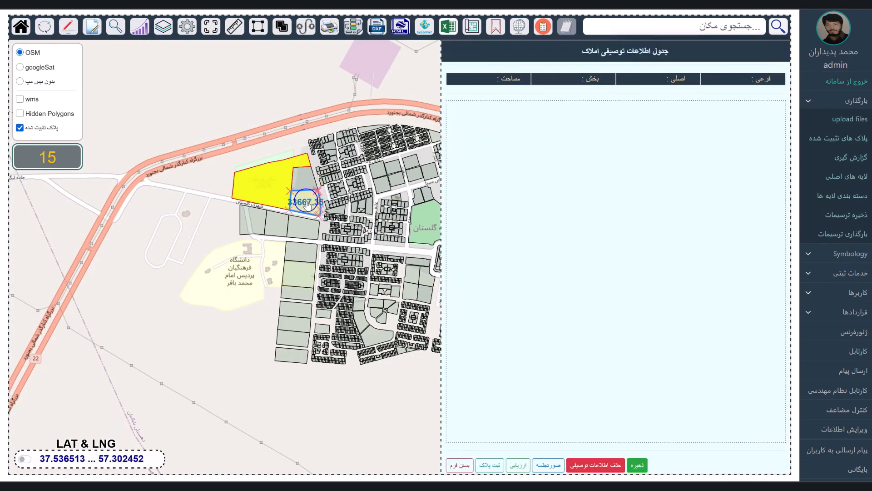
pyautogui.scroll(1, 308, 204)
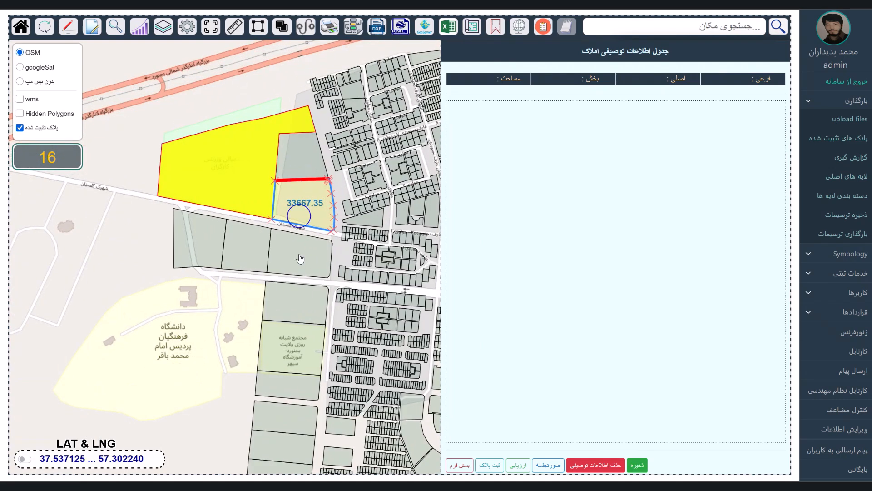
pyautogui.click(293, 338)
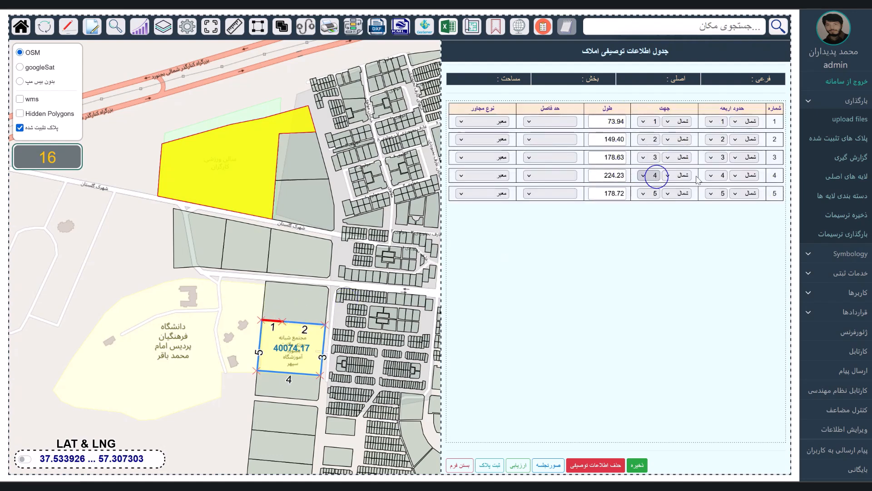
pyautogui.click(490, 464)
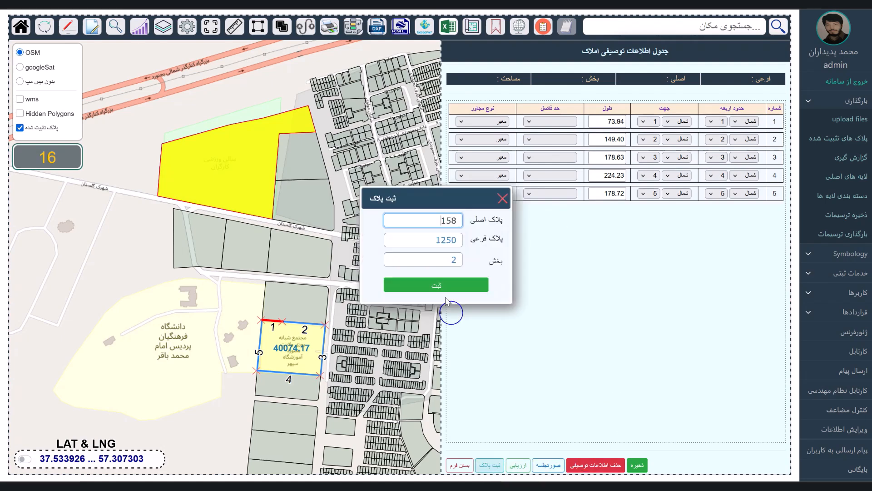
pyautogui.click(453, 240)
pyautogui.press('BackSpace')
pyautogui.write('2')
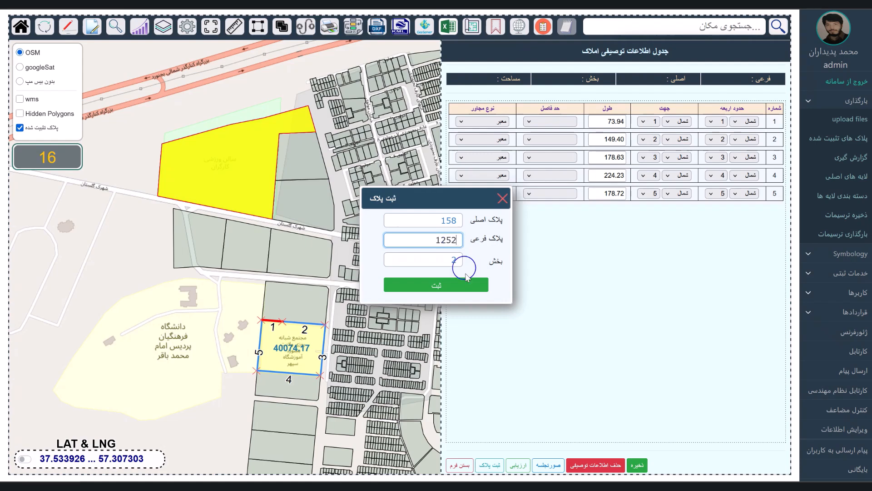
pyautogui.click(463, 282)
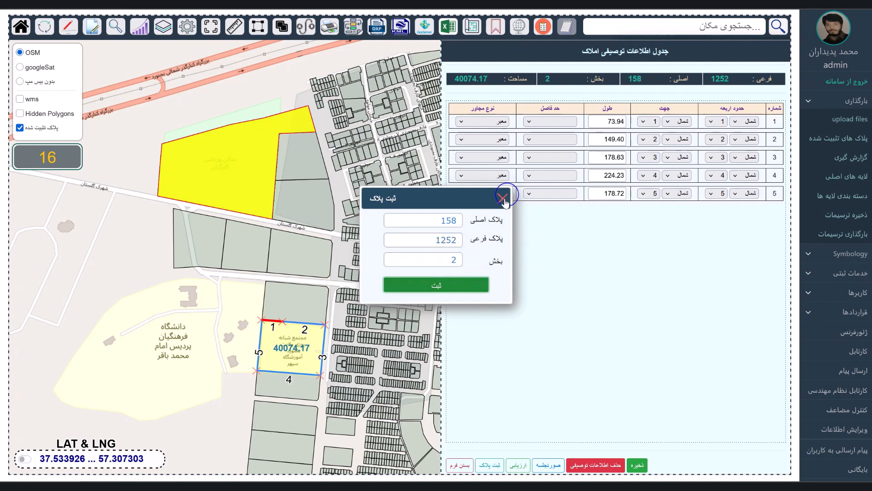
pyautogui.click(502, 198)
pyautogui.click(638, 465)
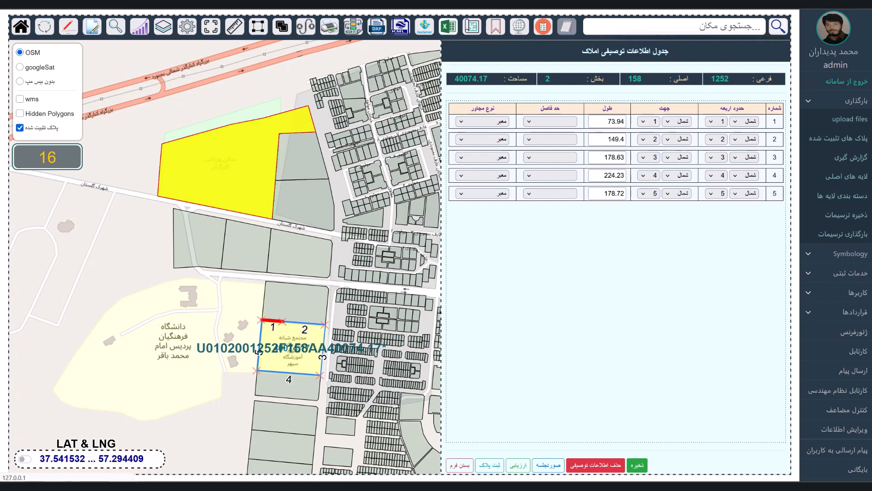
# Reset to the home map and regenerate the registrations chart (نمودار تثبیت ها) as a bar chart to check the گلستان شهر layer
pyautogui.click(21, 27)
pyautogui.click(144, 26)
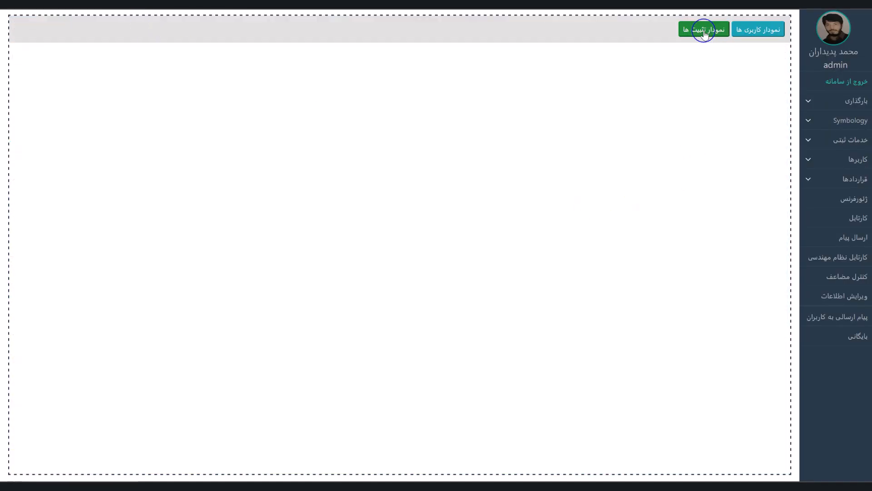
pyautogui.click(703, 29)
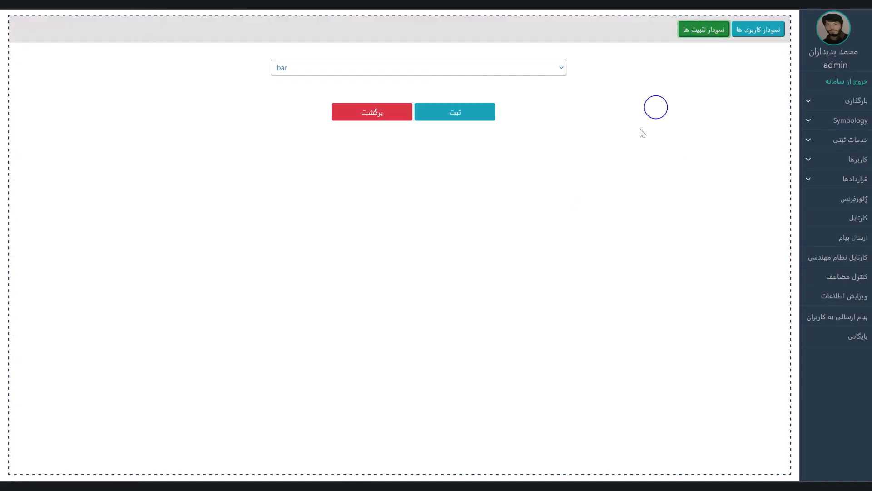
pyautogui.click(456, 68)
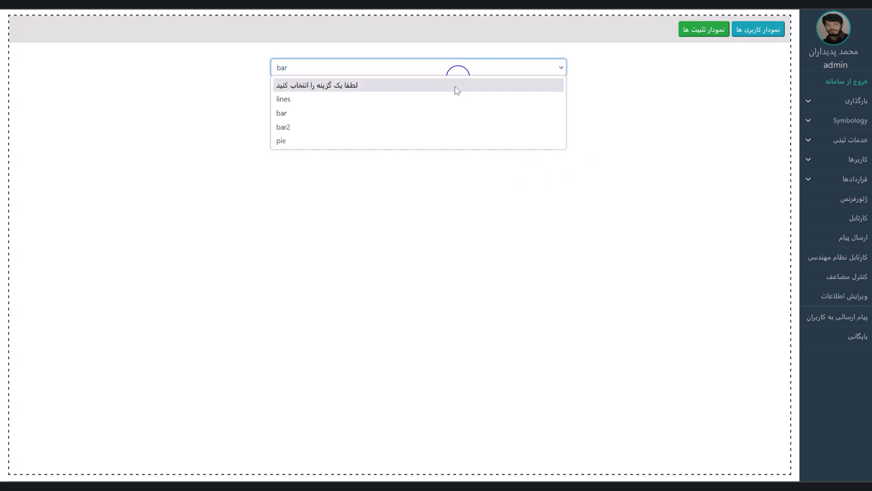
pyautogui.click(430, 114)
pyautogui.click(464, 113)
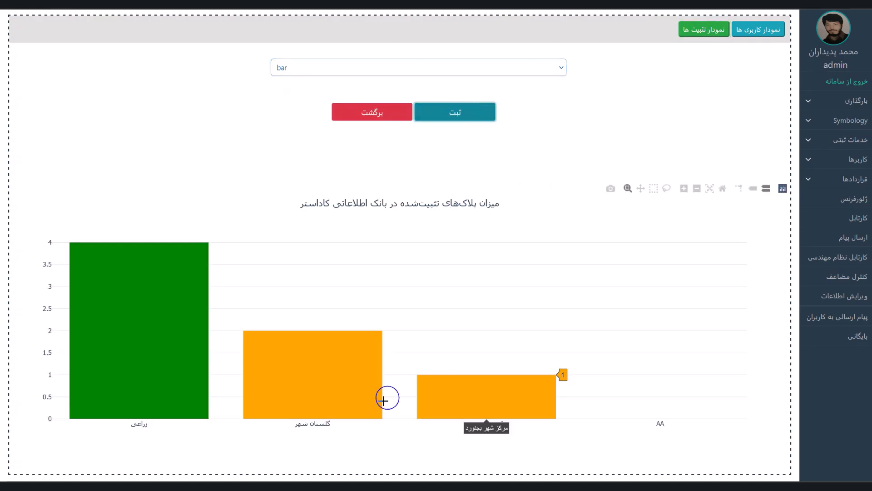